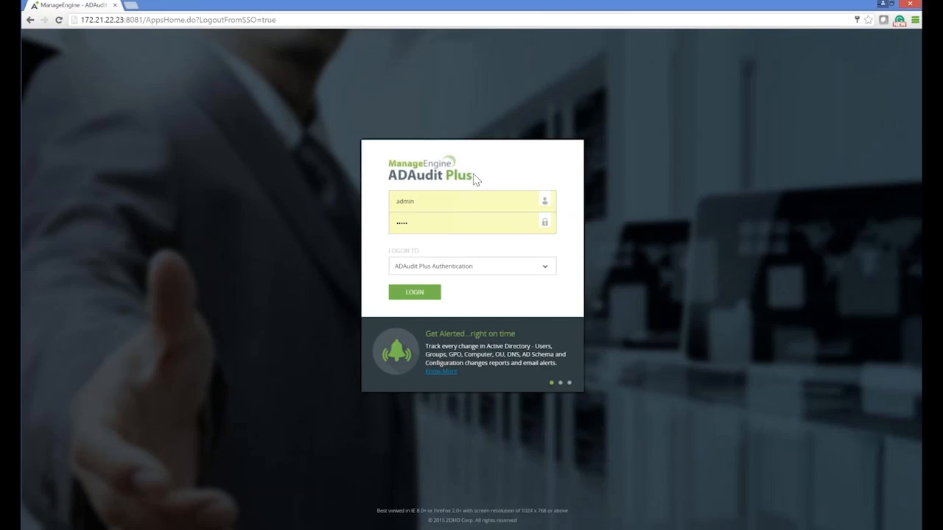
# Log in to ADAudit Plus as admin with the saved password, using ADAudit Plus Authentication.
pyautogui.moveTo(420, 203); pyautogui.dragTo(360, 193)
pyautogui.press('Down')
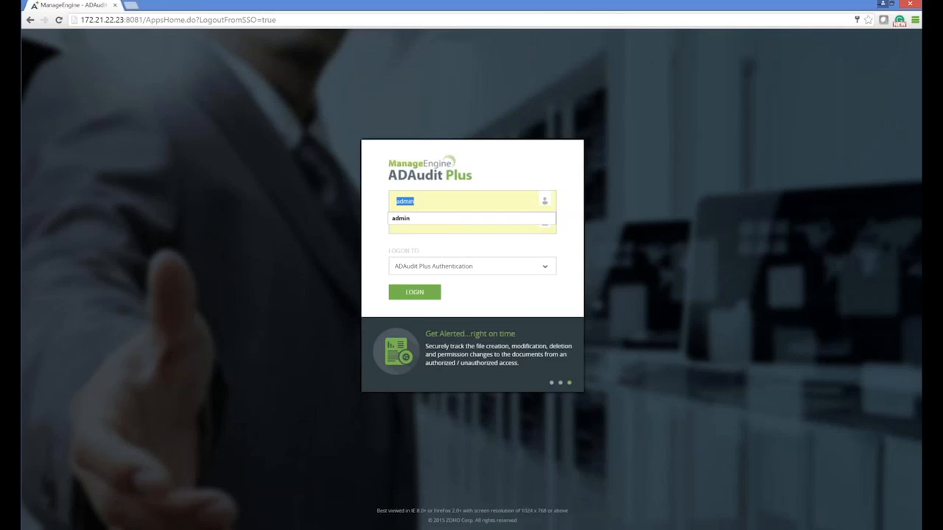
pyautogui.click(406, 221)
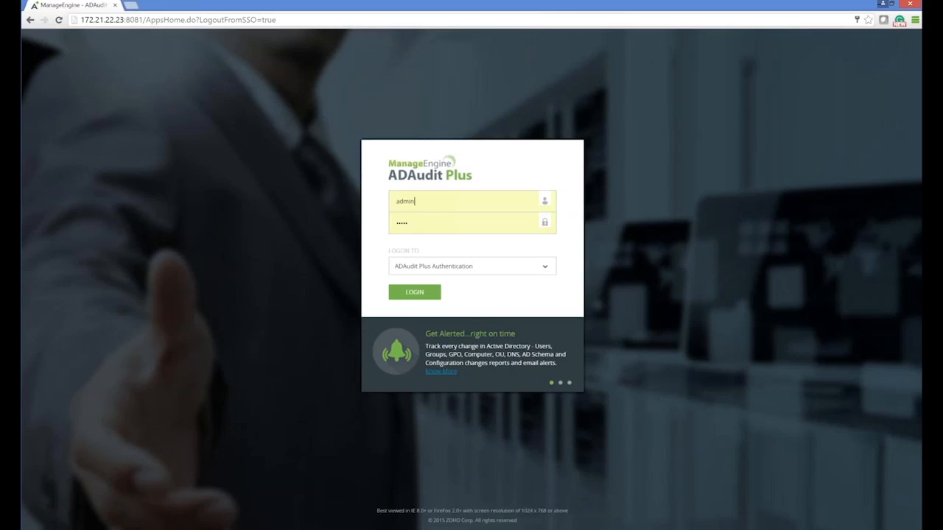
pyautogui.click(421, 300)
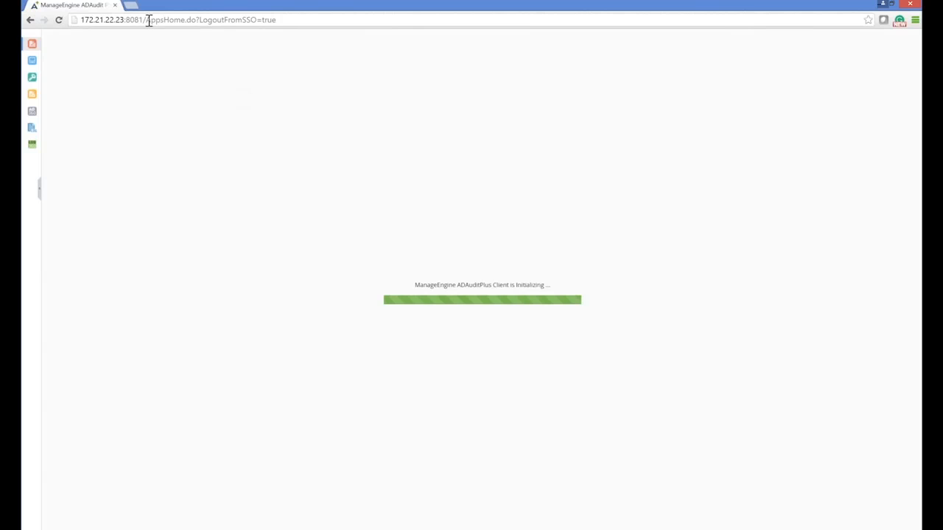
# Reload the console from its base address 172.21.22.23:8081, without the logout path.
pyautogui.moveTo(147, 19); pyautogui.dragTo(287, 6)
pyautogui.press('BackSpace')
pyautogui.press('Return')
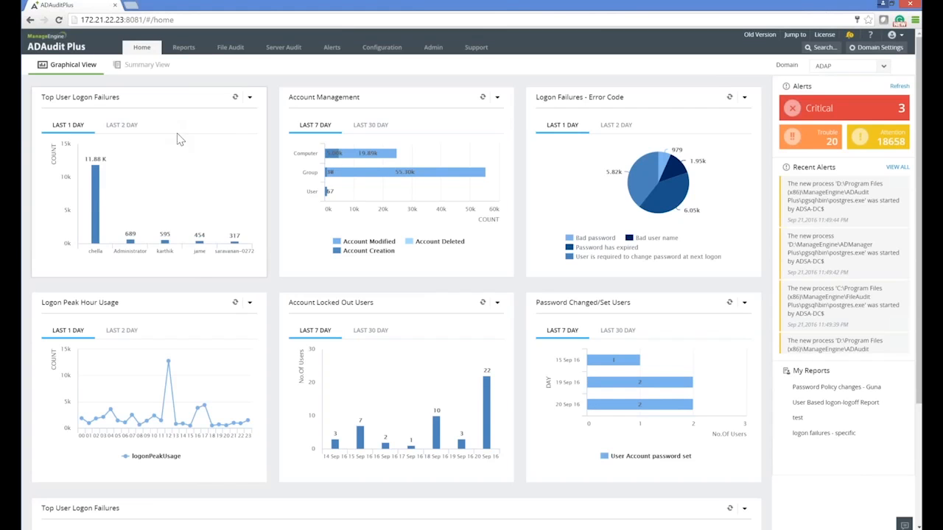
# Look over the home dashboard graphs and the available actions for the Top User Logon Failures widget.
pyautogui.scroll(-2, 256, 231)
pyautogui.scroll(2, 257, 231)
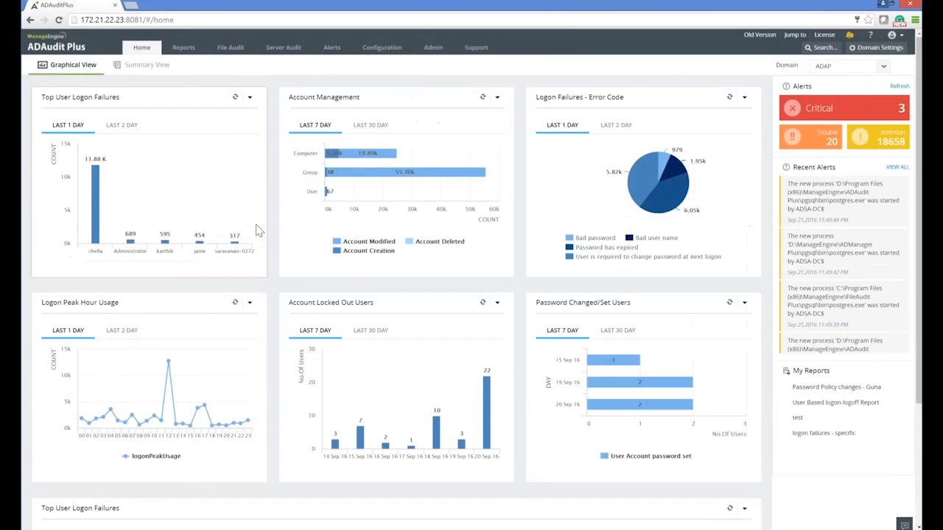
pyautogui.click(251, 98)
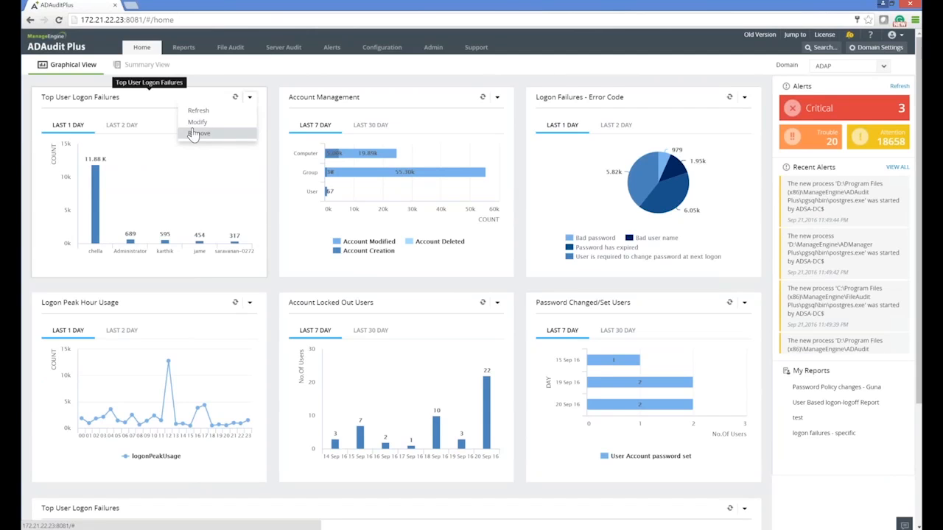
pyautogui.click(257, 66)
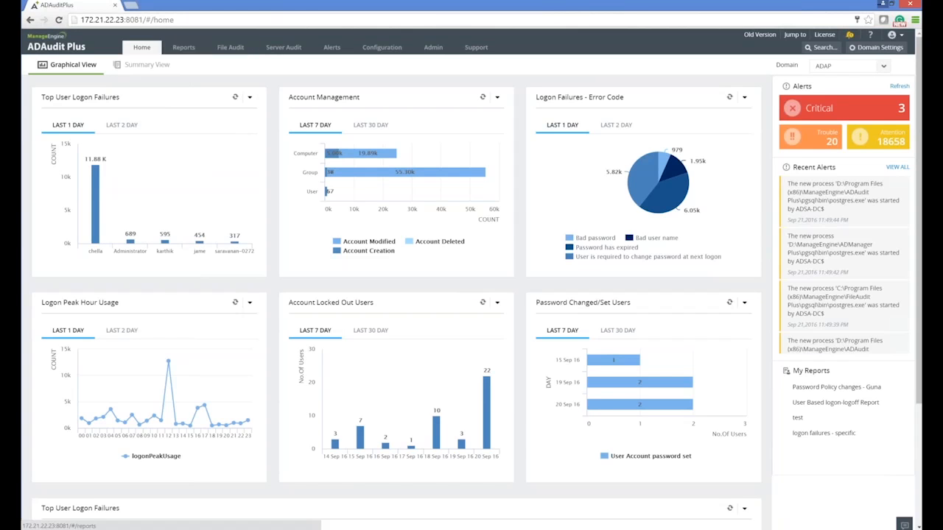
# View the Logon Failures report and the File Audit overview.
pyautogui.click(182, 48)
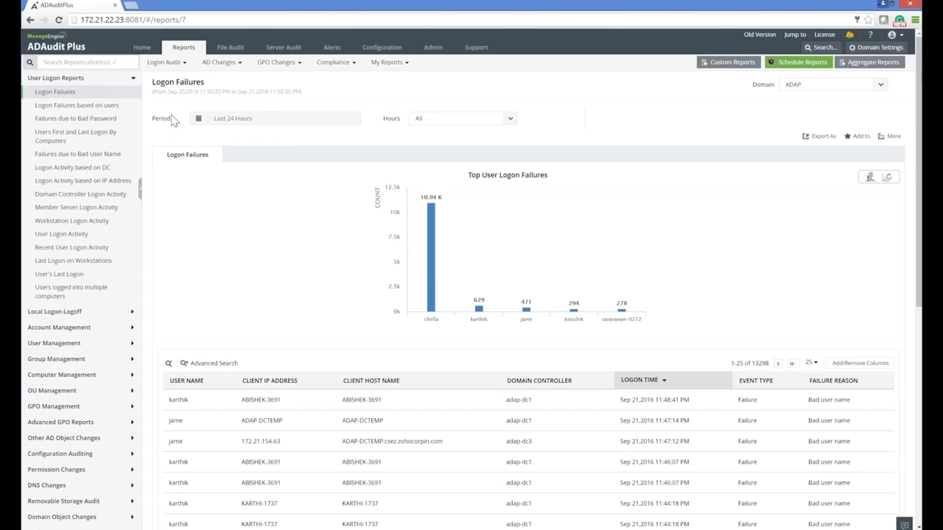
pyautogui.click(230, 48)
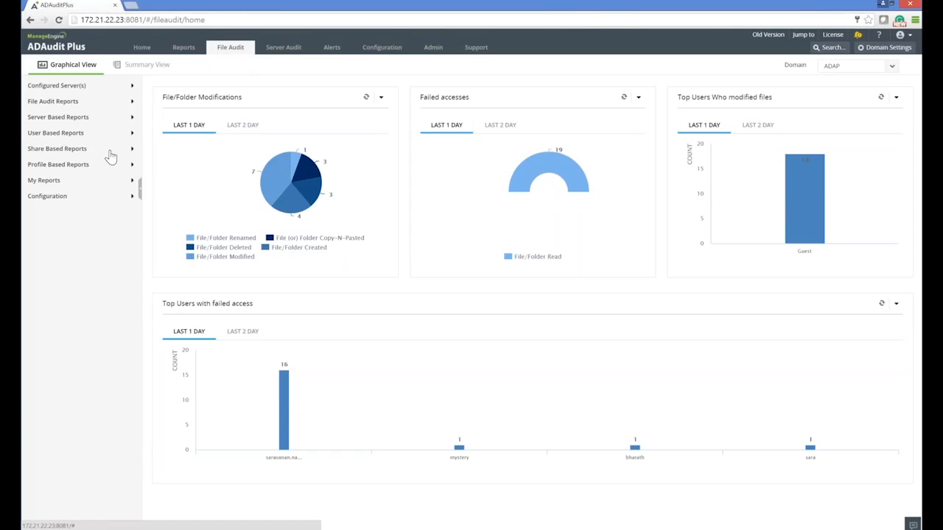
# Browse the Server Audit section's report lists under Server Audit Reports and Local Logon-Logoff.
pyautogui.click(280, 48)
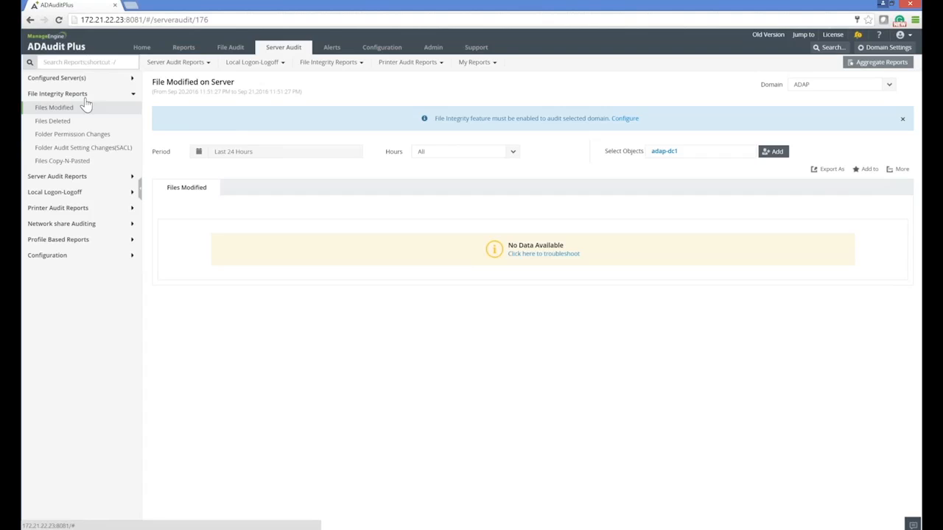
pyautogui.click(67, 176)
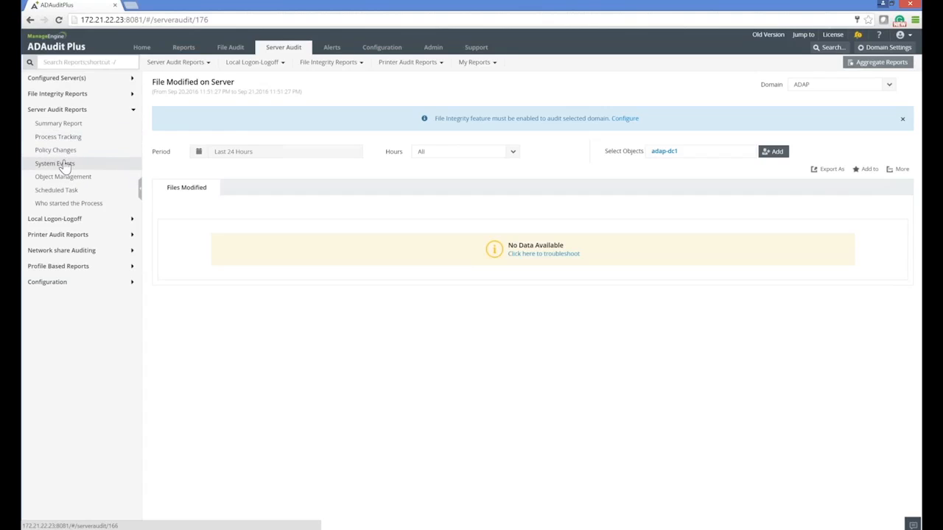
pyautogui.click(70, 219)
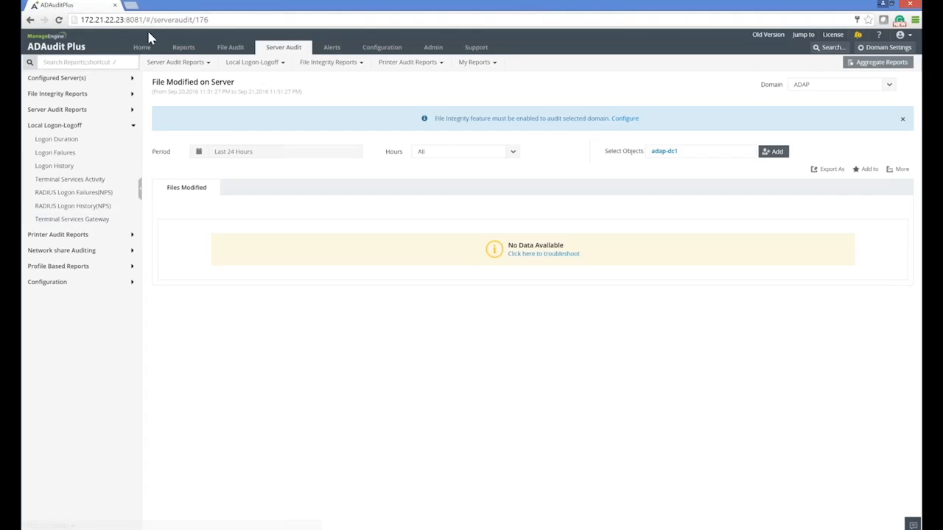
# Revisit the Logon Failures report and return to the home dashboard.
pyautogui.click(174, 51)
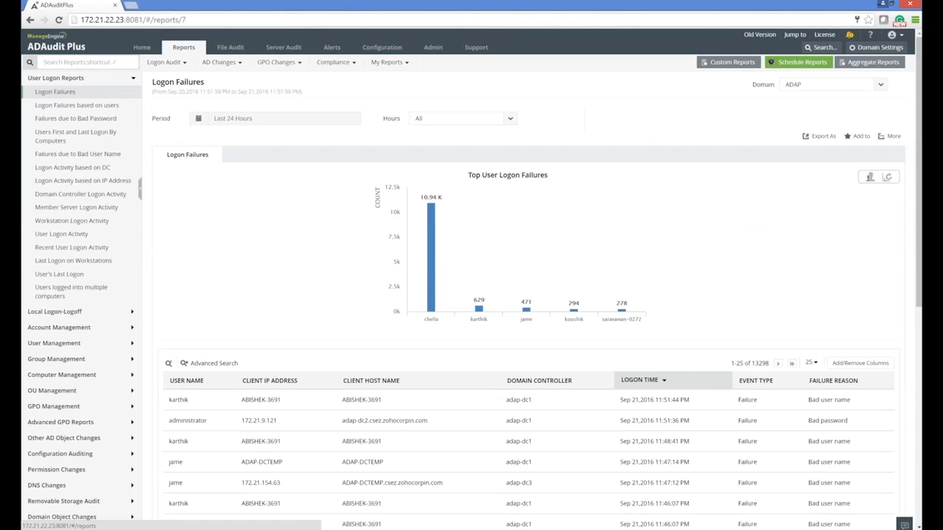
pyautogui.click(141, 49)
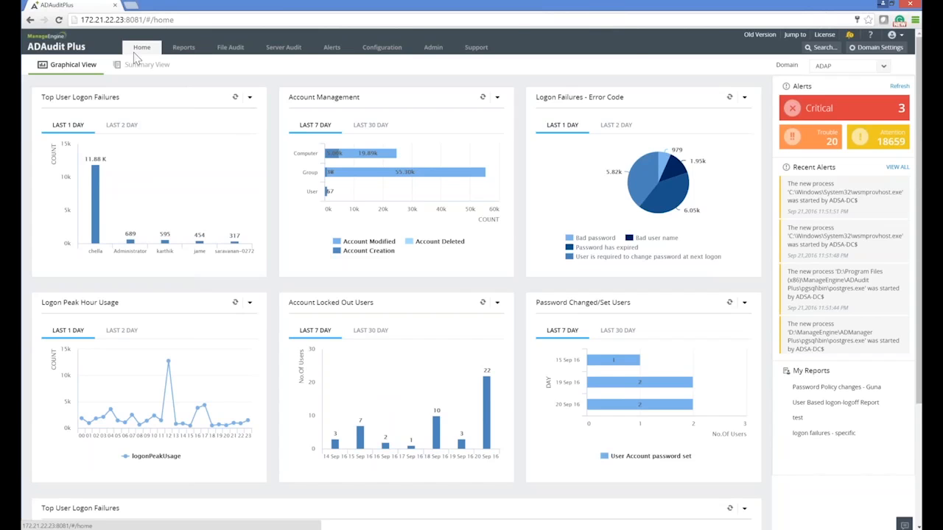
# Open the domain settings and examine the domain controllers configured for the ADAP domain.
pyautogui.click(867, 57)
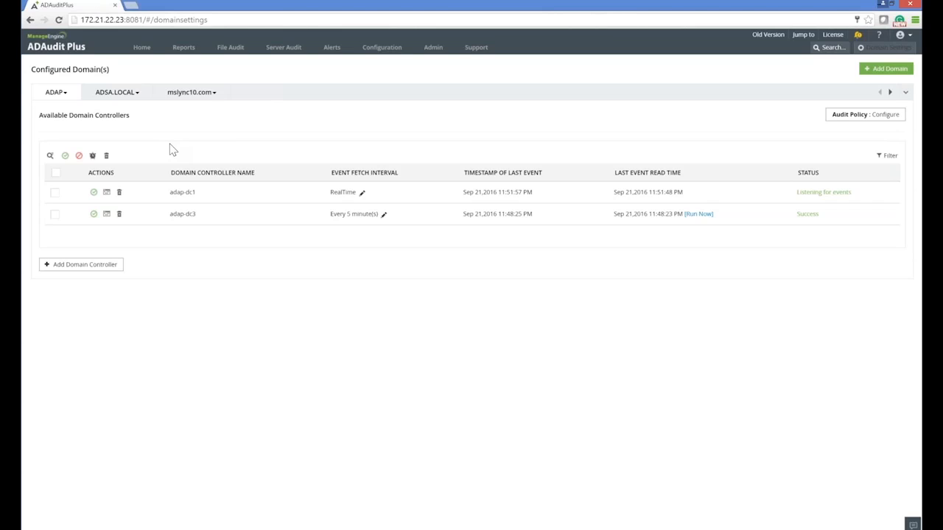
pyautogui.moveTo(165, 193); pyautogui.dragTo(205, 215)
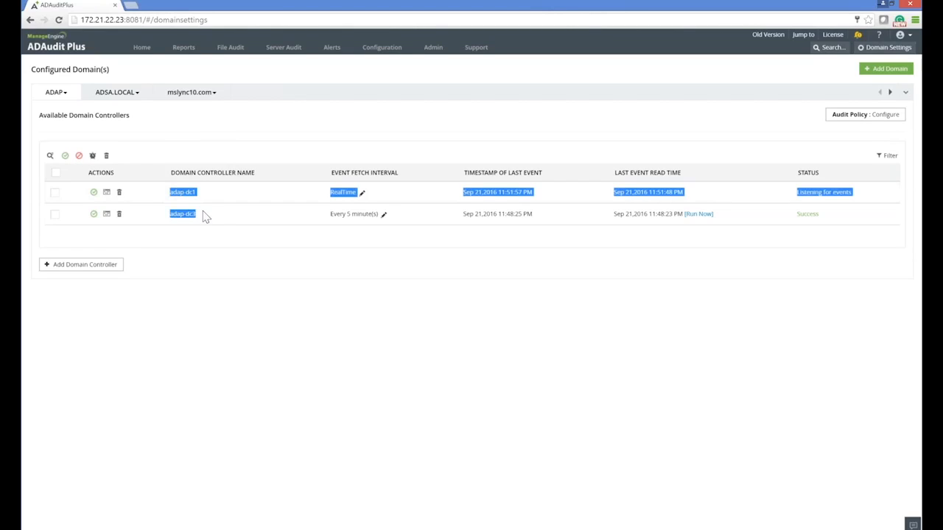
pyautogui.click(223, 240)
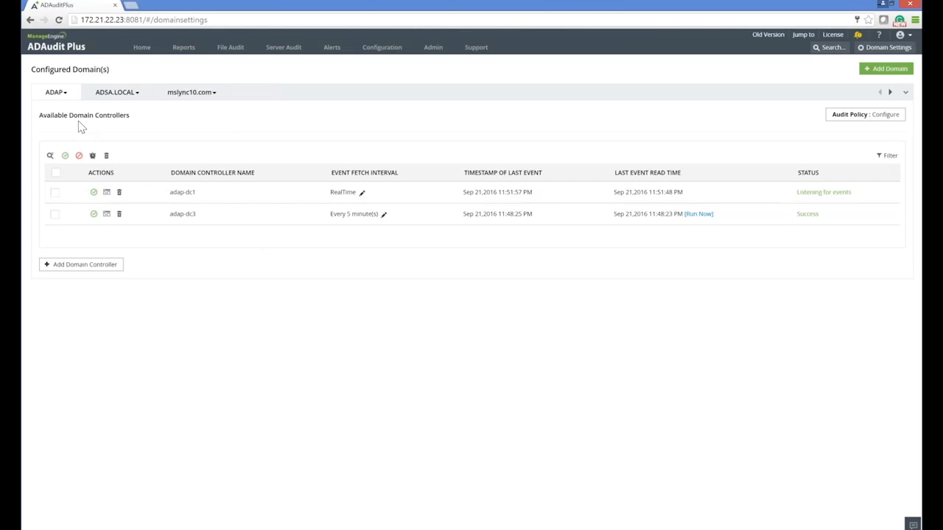
# Bring up the ADAP domain's credentials for modification and open the permissions document for the domain user.
pyautogui.click(65, 96)
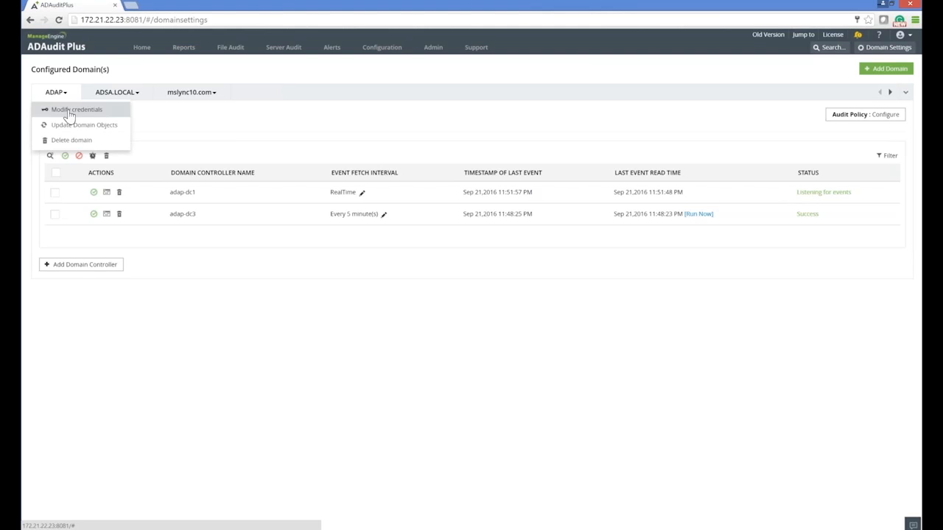
pyautogui.click(58, 114)
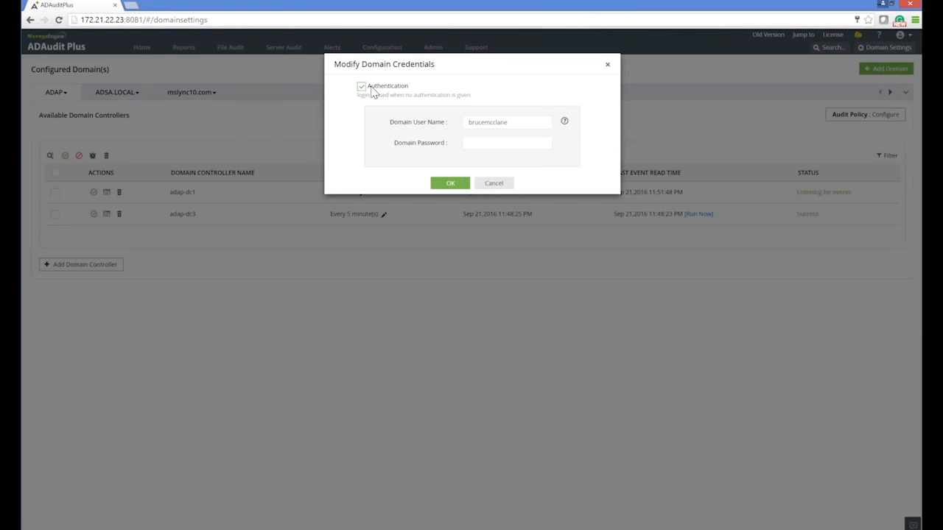
pyautogui.moveTo(508, 122); pyautogui.dragTo(450, 124)
pyautogui.click(564, 120)
pyautogui.click(564, 121)
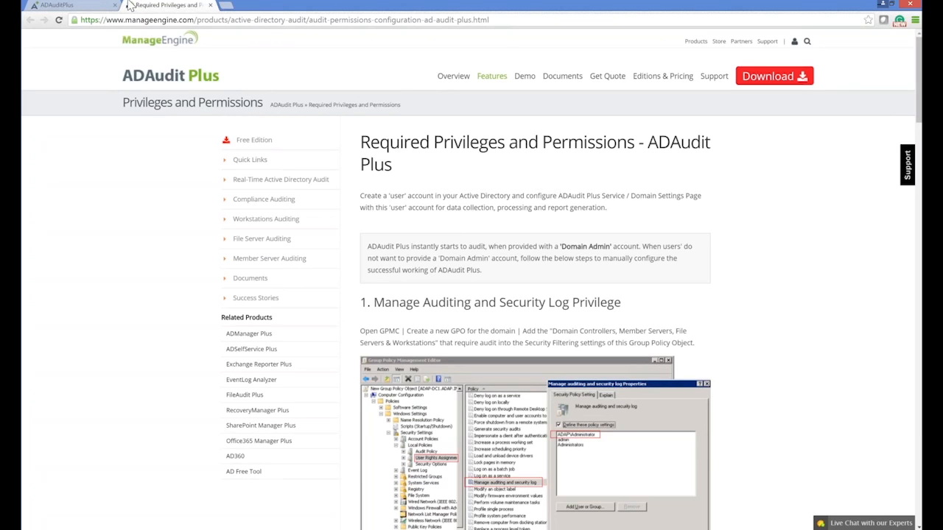
# Review the Required Privileges and Permissions page, then dismiss the ADAP domain credentials without changes.
pyautogui.click(84, 10)
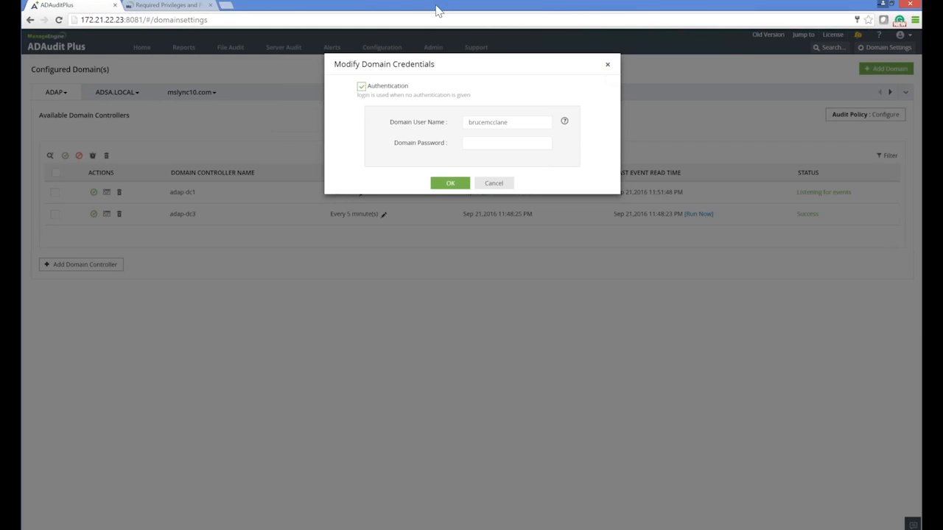
pyautogui.click(179, 6)
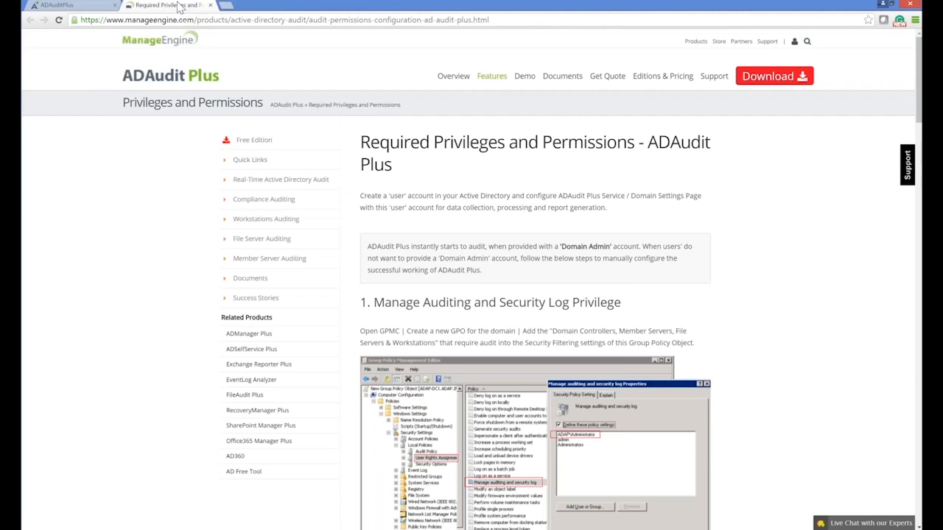
pyautogui.scroll(-5, 257, 96)
pyautogui.scroll(6, 471, 287)
pyautogui.click(74, 7)
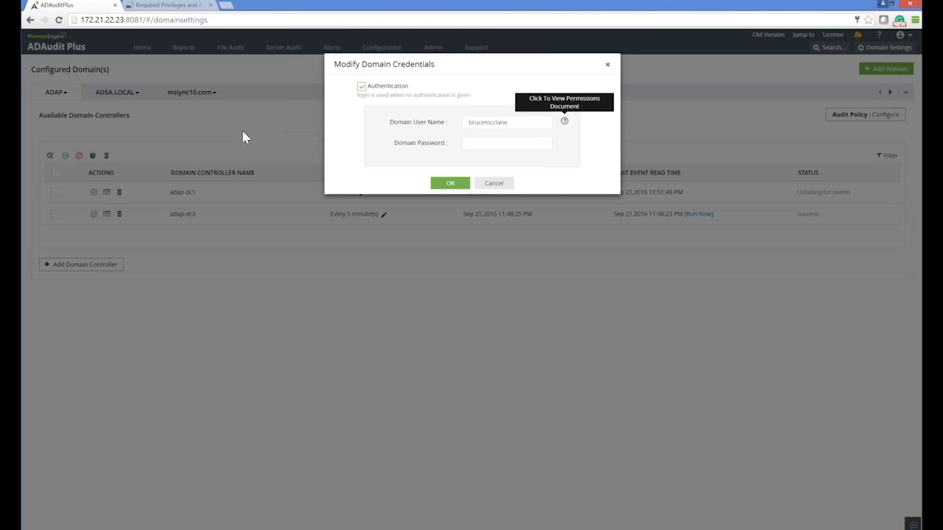
pyautogui.click(492, 188)
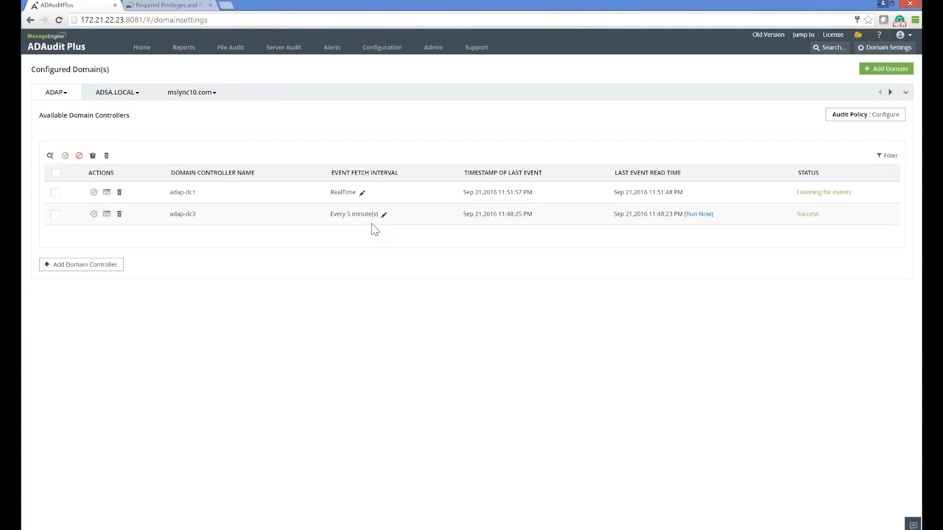
# Recheck the ADAP domain user credentials against the permissions document, close the document, and cancel the credentials change.
pyautogui.click(56, 92)
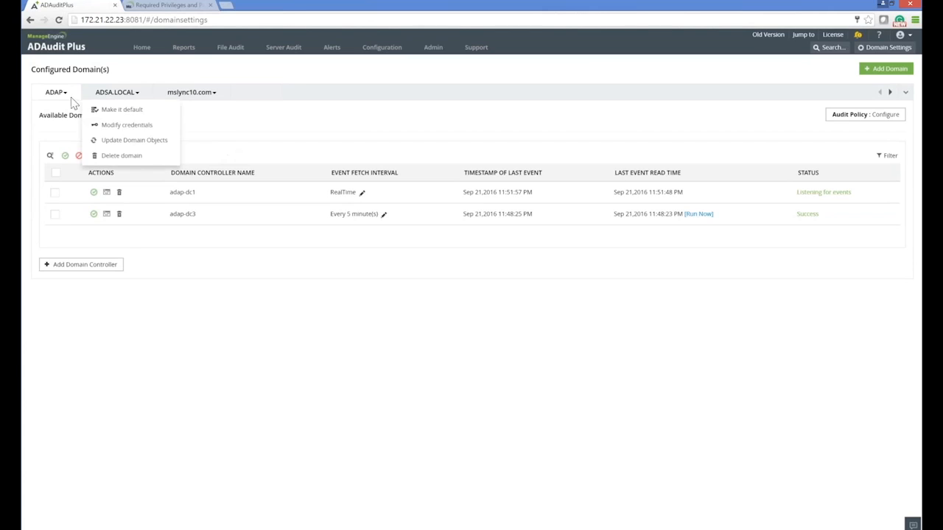
pyautogui.click(74, 111)
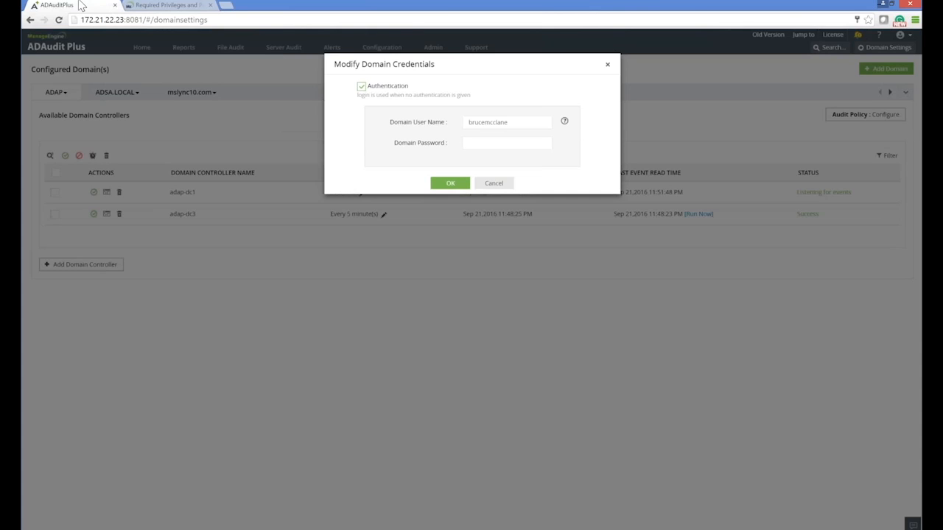
pyautogui.click(145, 7)
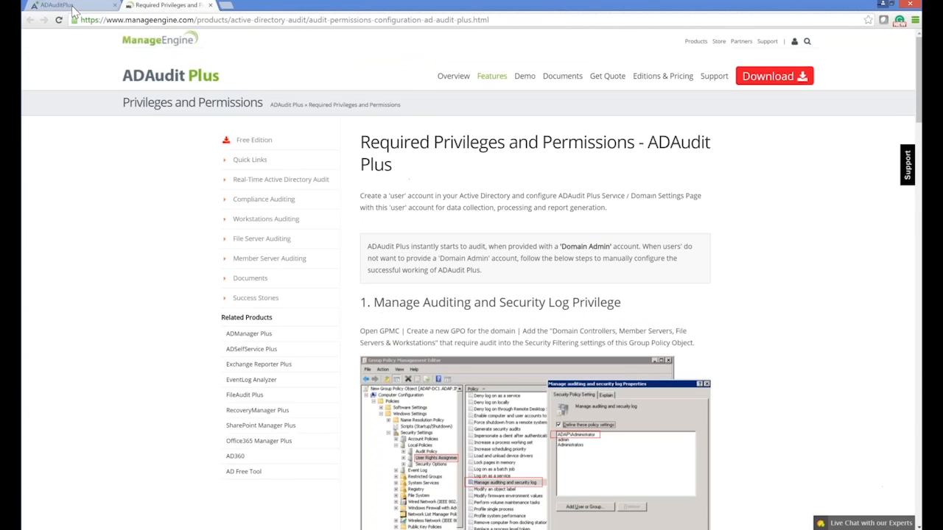
pyautogui.click(74, 8)
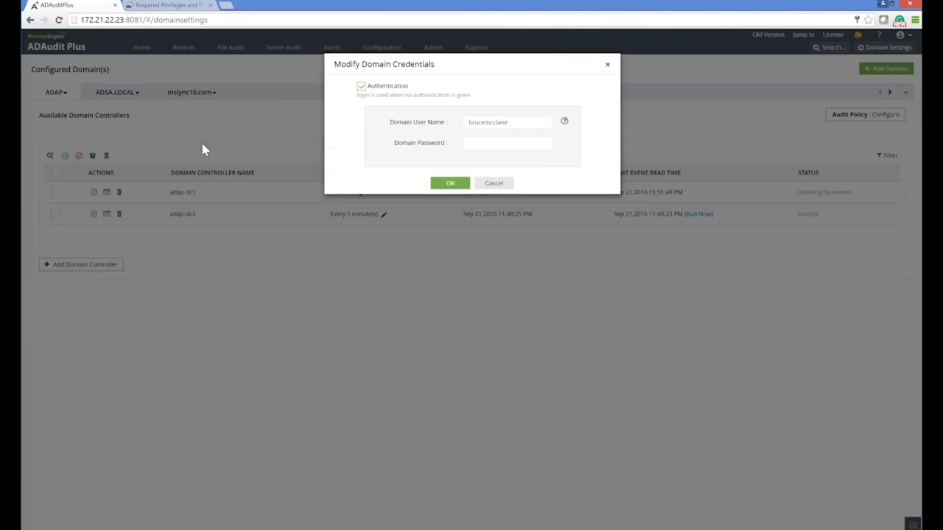
pyautogui.moveTo(479, 125); pyautogui.dragTo(508, 127)
pyautogui.click(166, 5)
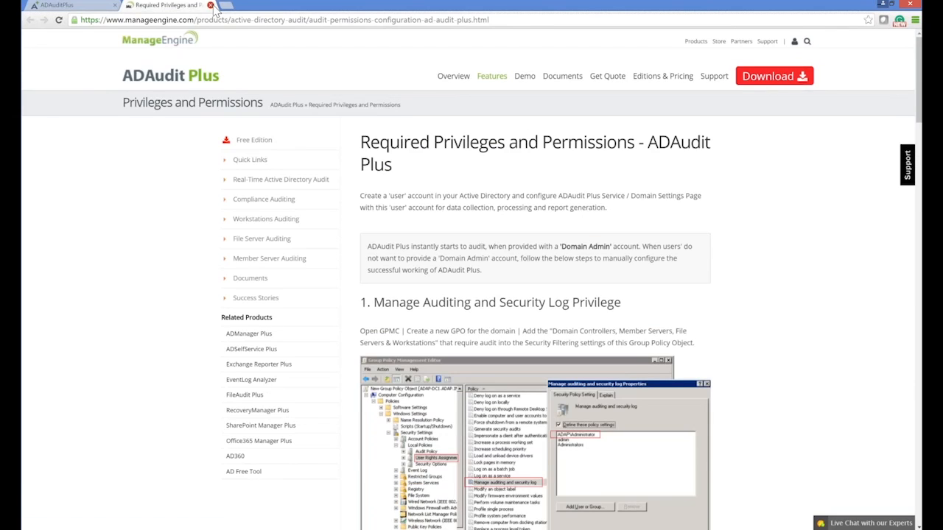
pyautogui.click(210, 5)
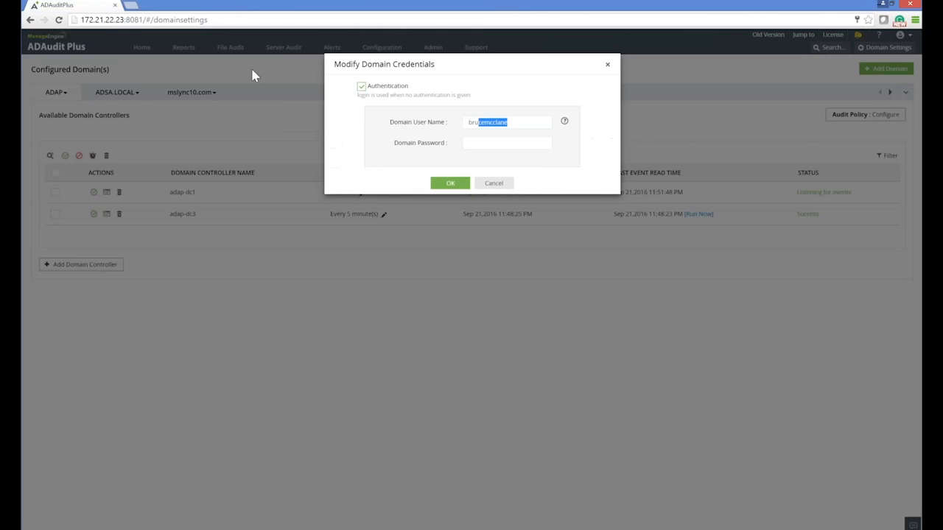
pyautogui.click(496, 184)
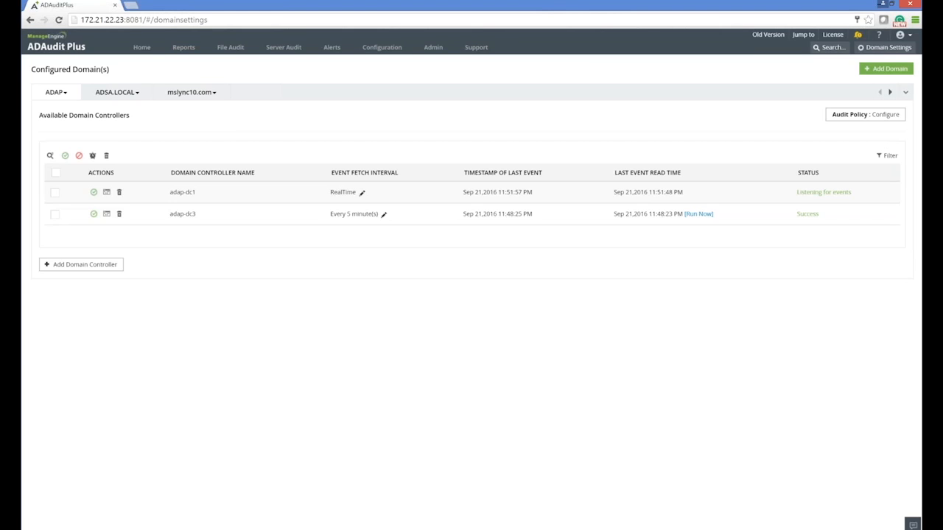
# Examine the minute choices for adap-dc3's scheduled event fetch interval and cancel without changing it.
pyautogui.click(384, 215)
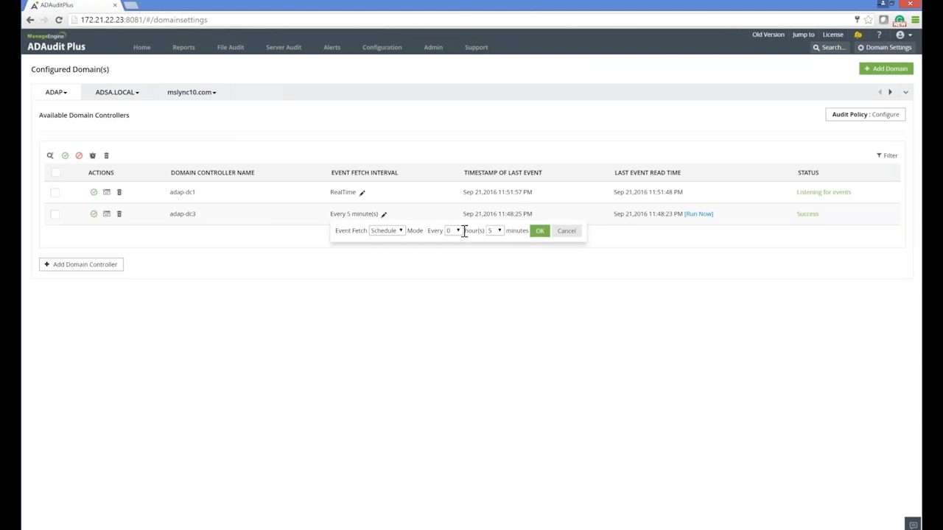
pyautogui.click(498, 231)
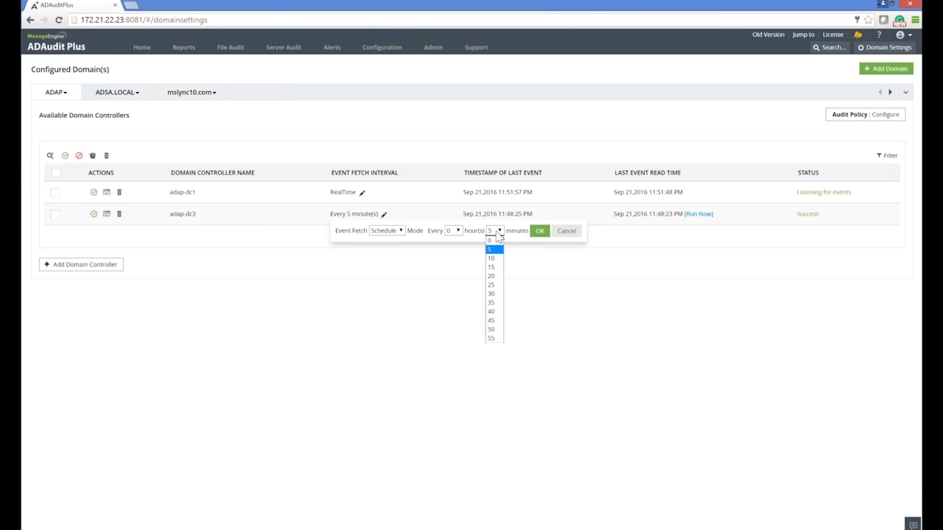
pyautogui.click(498, 234)
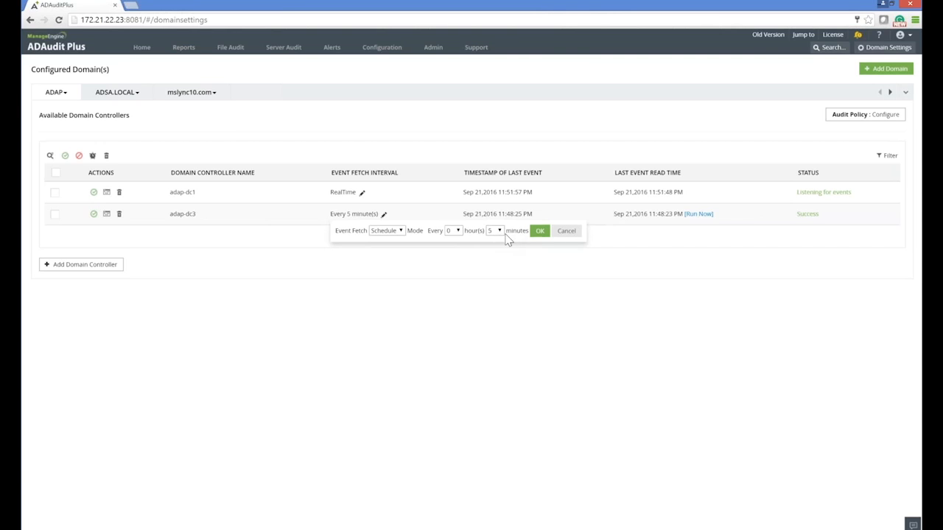
pyautogui.click(566, 231)
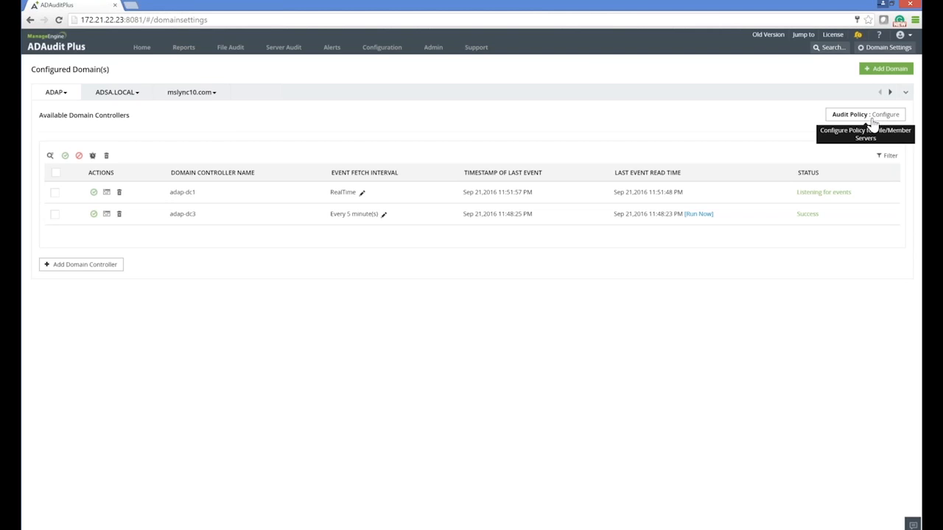
# Consult the help page on manually configuring audit policy for domain controllers, read through to the Configure settings, and close the help.
pyautogui.click(873, 123)
pyautogui.click(496, 91)
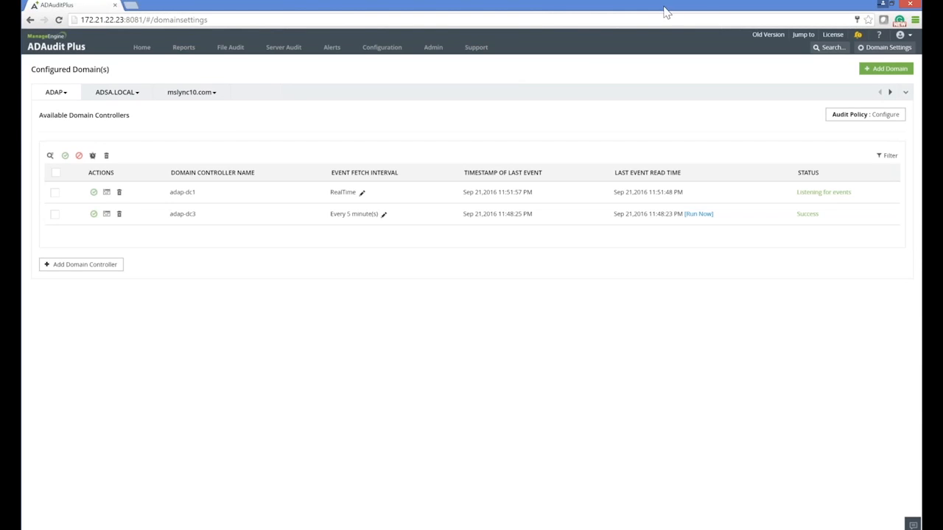
pyautogui.click(878, 37)
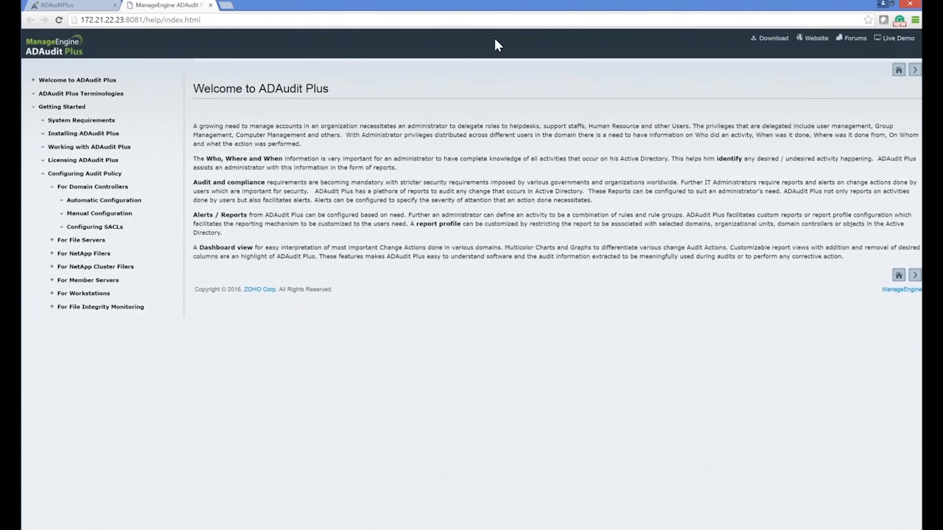
pyautogui.click(83, 215)
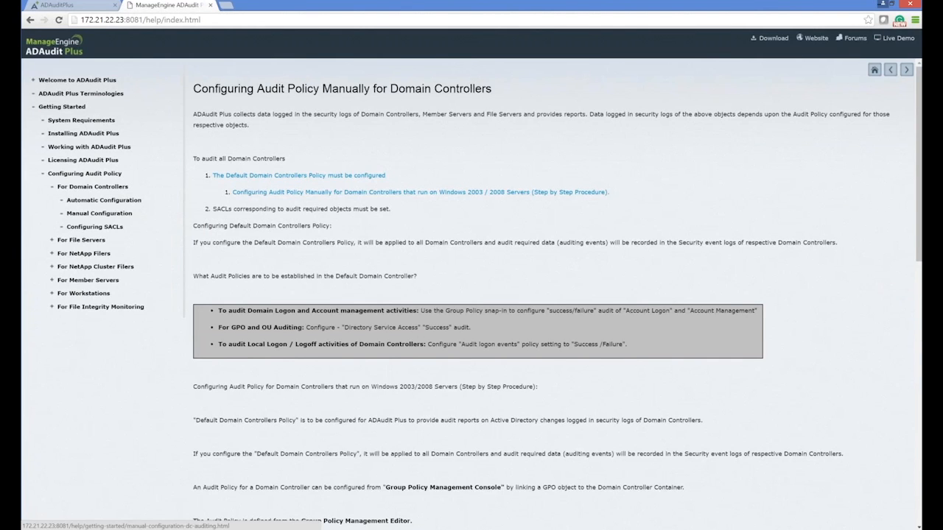
pyautogui.scroll(-15, 471, 295)
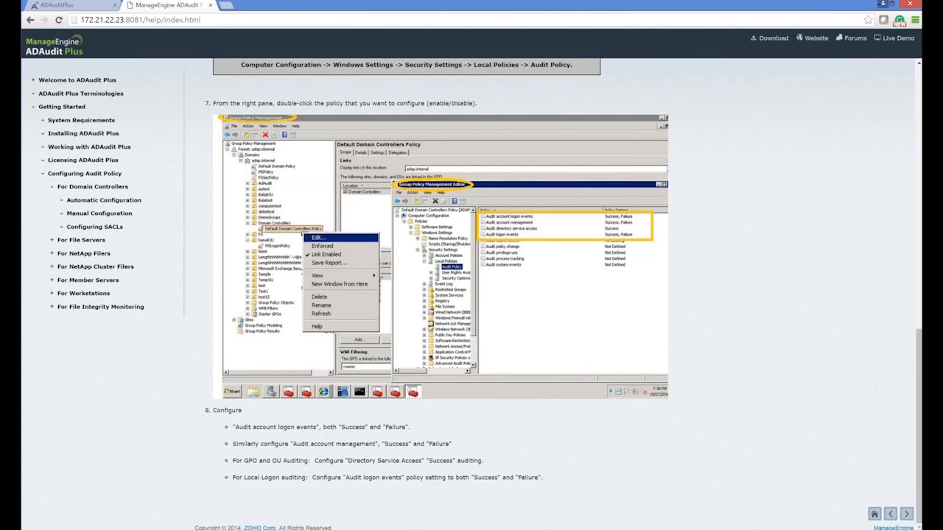
pyautogui.click(210, 6)
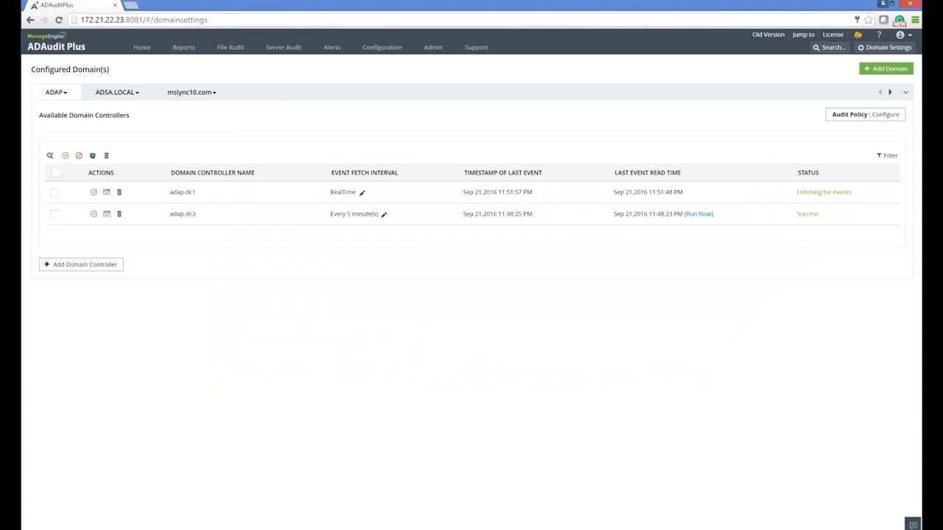
# Switch to the adap-dc3 remote desktop session, launch Group Policy Management, and maximize its window.
pyautogui.moveTo(10, 231)
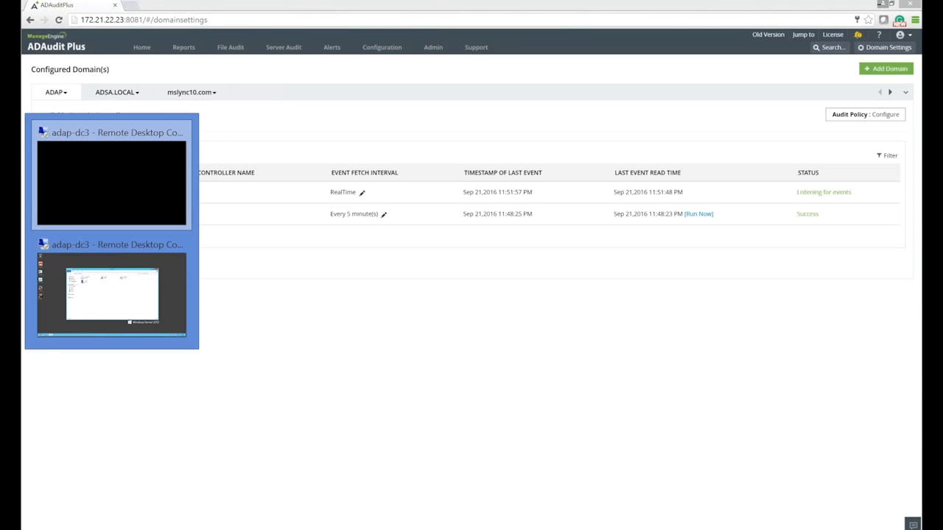
pyautogui.click(49, 280)
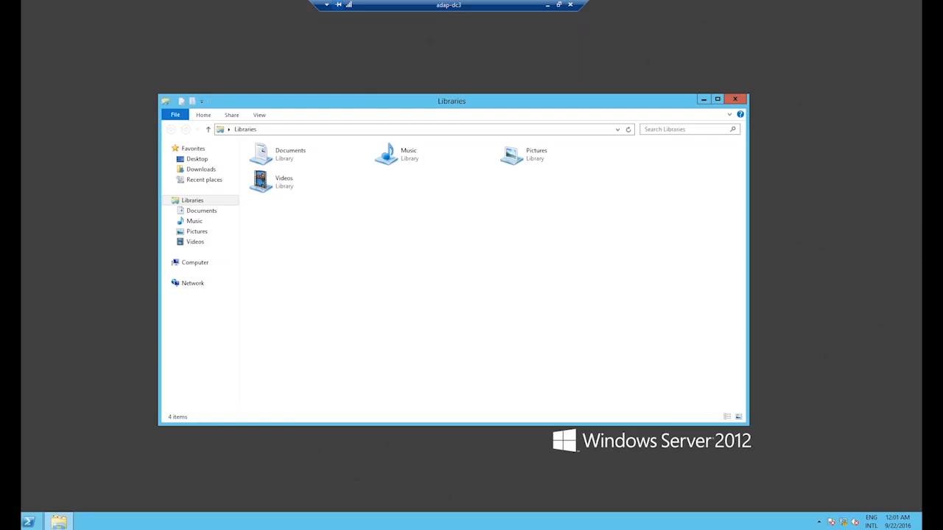
pyautogui.click(108, 415)
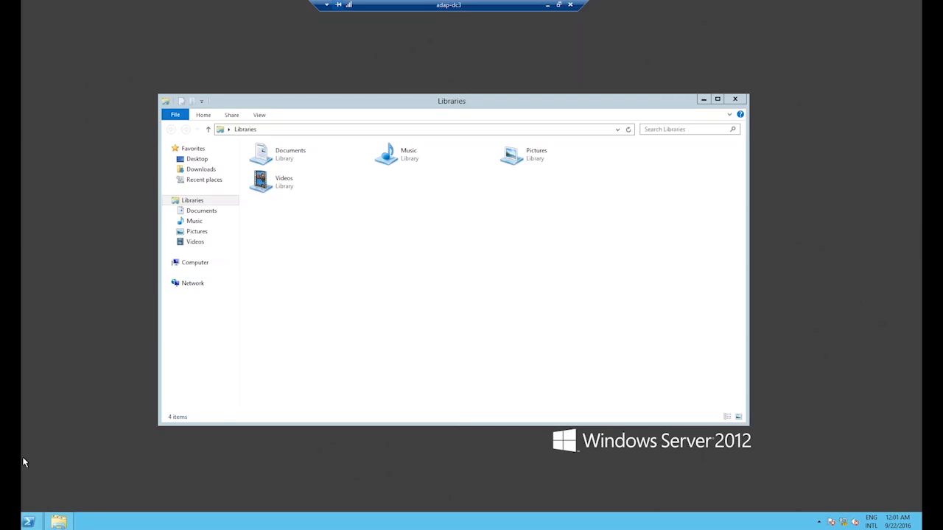
pyautogui.press('super')
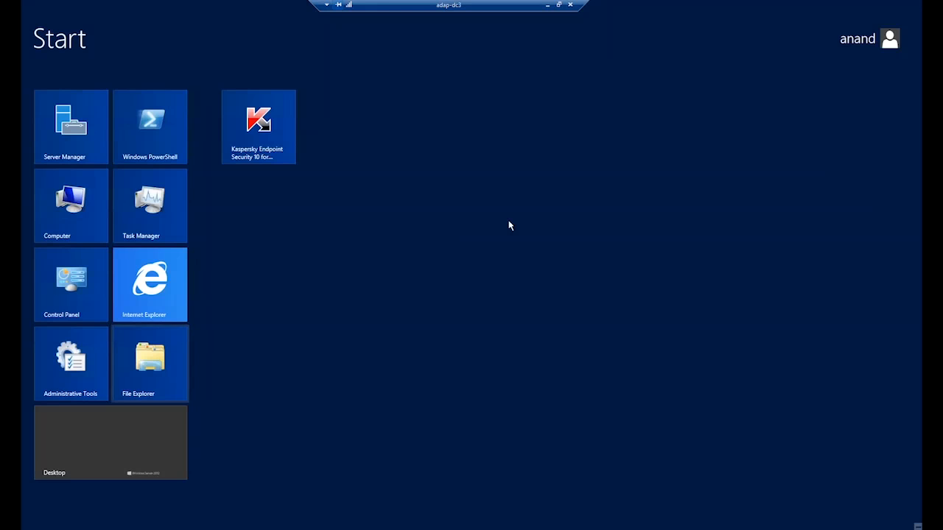
pyautogui.write('g')
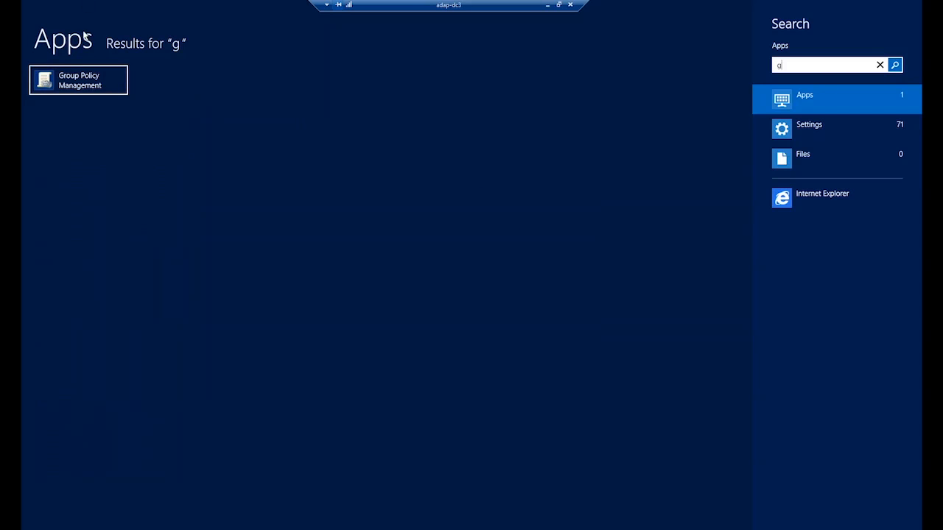
pyautogui.click(81, 81)
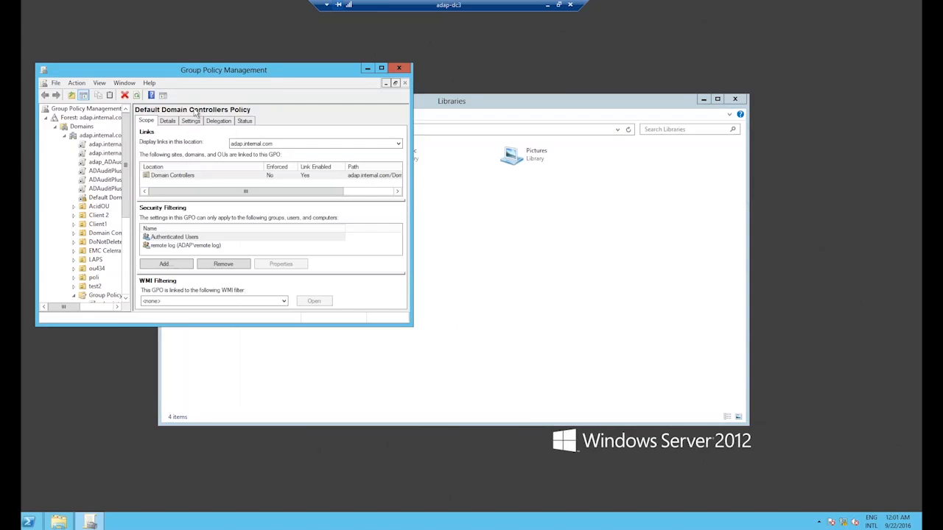
pyautogui.doubleClick(297, 73)
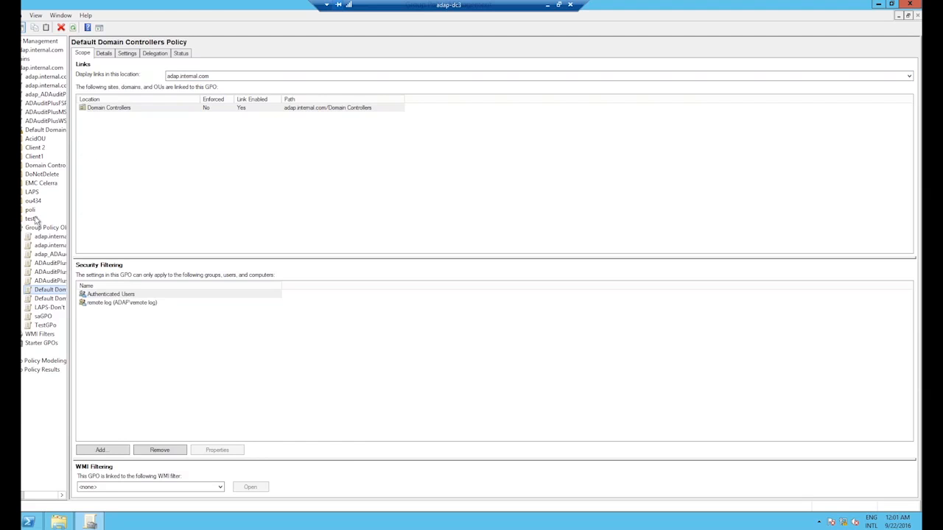
# Expand the Group Policy Objects of adap.internal.com and display the Default Domain Policy.
pyautogui.doubleClick(25, 68)
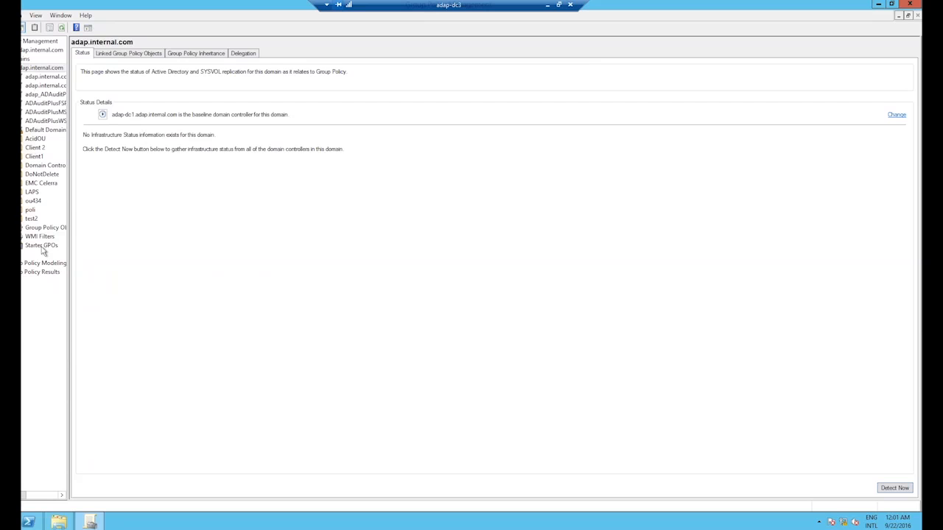
pyautogui.moveTo(24, 495); pyautogui.dragTo(31, 495)
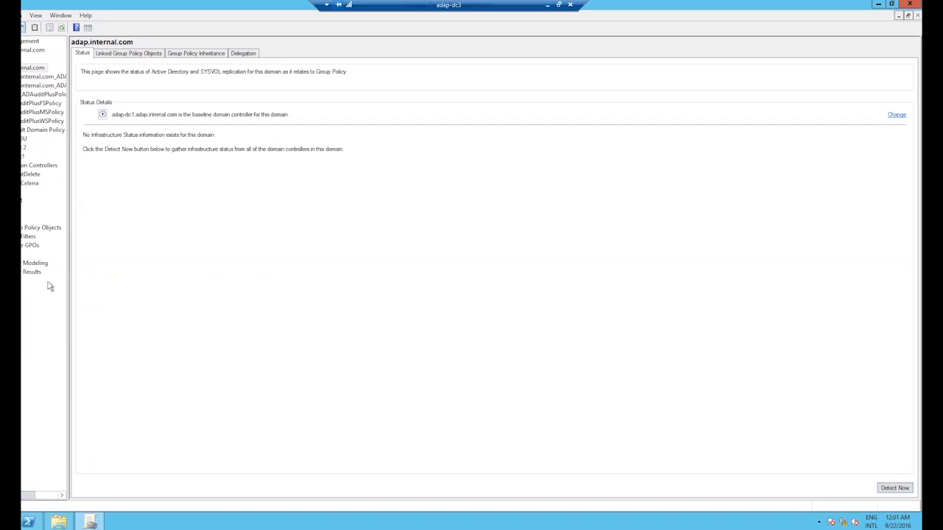
pyautogui.click(6, 227)
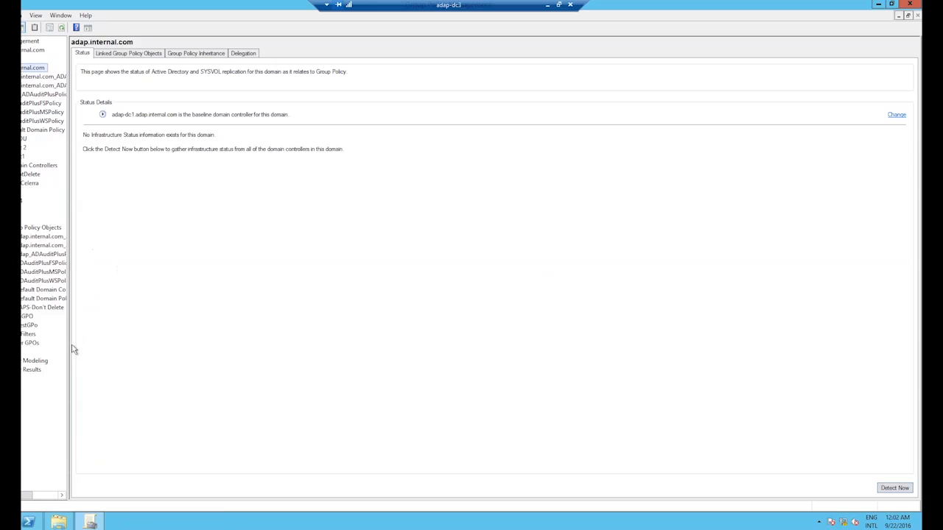
pyautogui.click(33, 298)
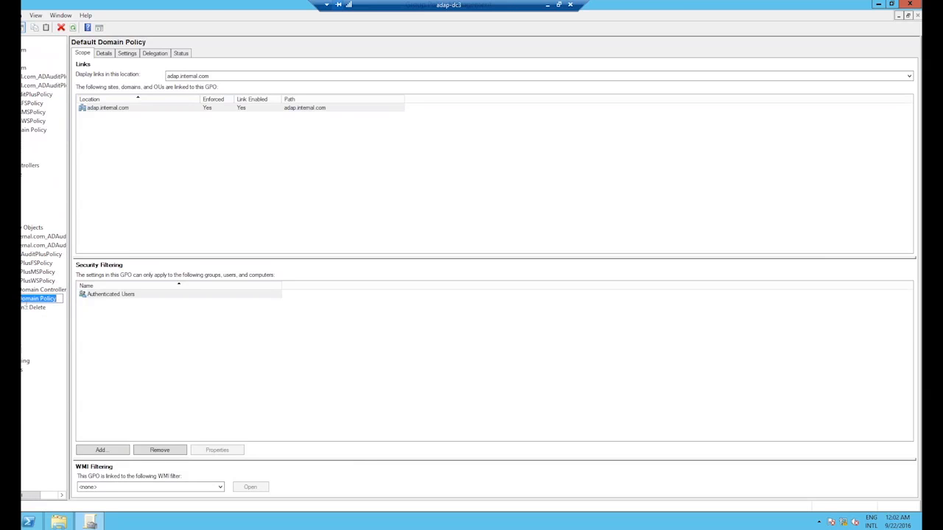
pyautogui.press('F2')
# Restore the adap-dc3 remote desktop to a window, enlarge it, and position it over the browser.
pyautogui.click(559, 5)
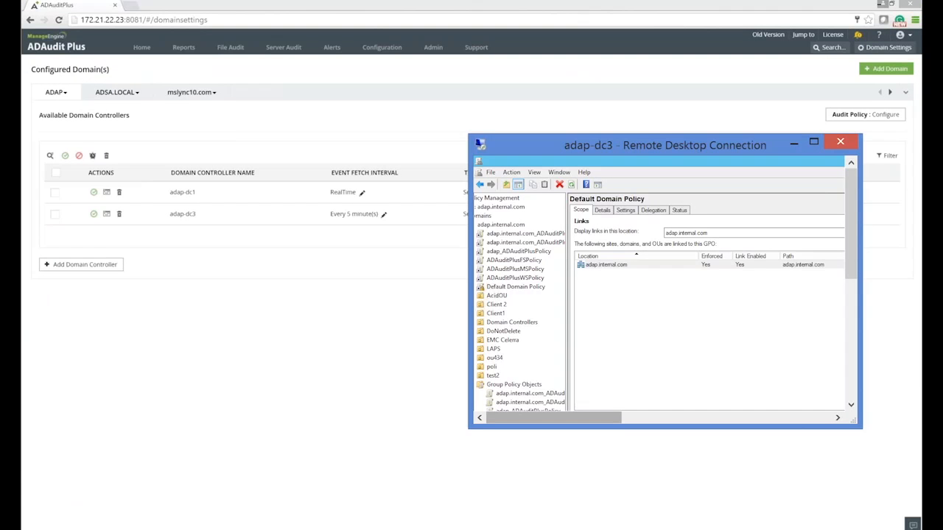
pyautogui.moveTo(860, 427); pyautogui.dragTo(911, 527)
pyautogui.moveTo(721, 13); pyautogui.dragTo(620, 13)
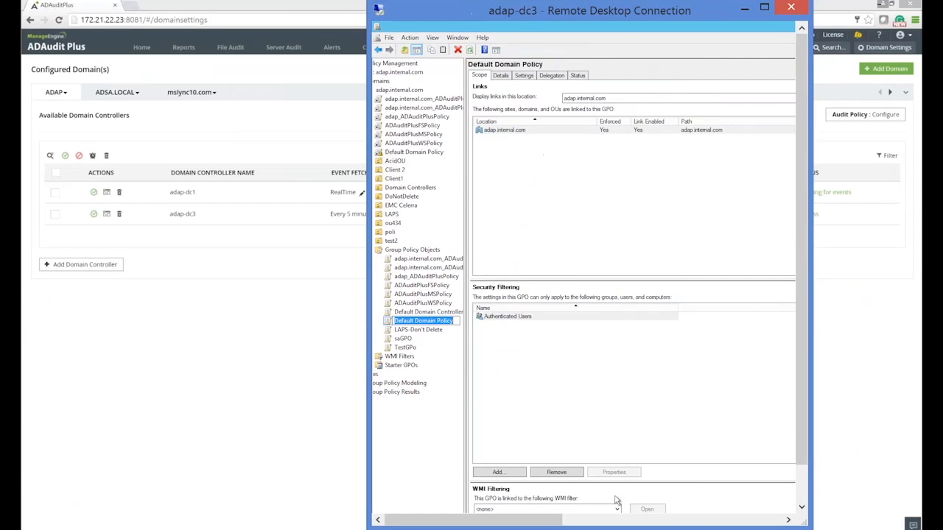
# Select the Default Domain Controllers Policy and widen the console tree so the full policy names fit.
pyautogui.click(420, 313)
pyautogui.moveTo(466, 214); pyautogui.dragTo(541, 225)
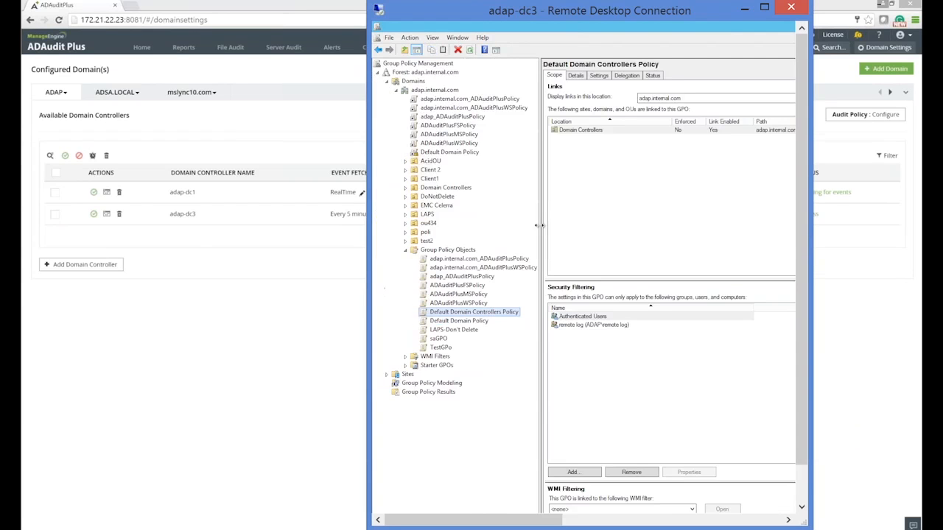
pyautogui.click(486, 314)
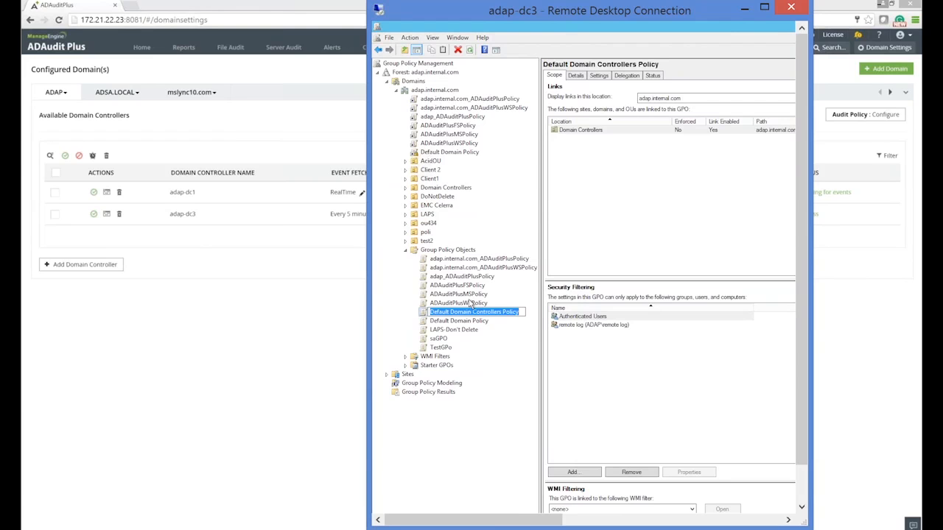
pyautogui.press('Escape')
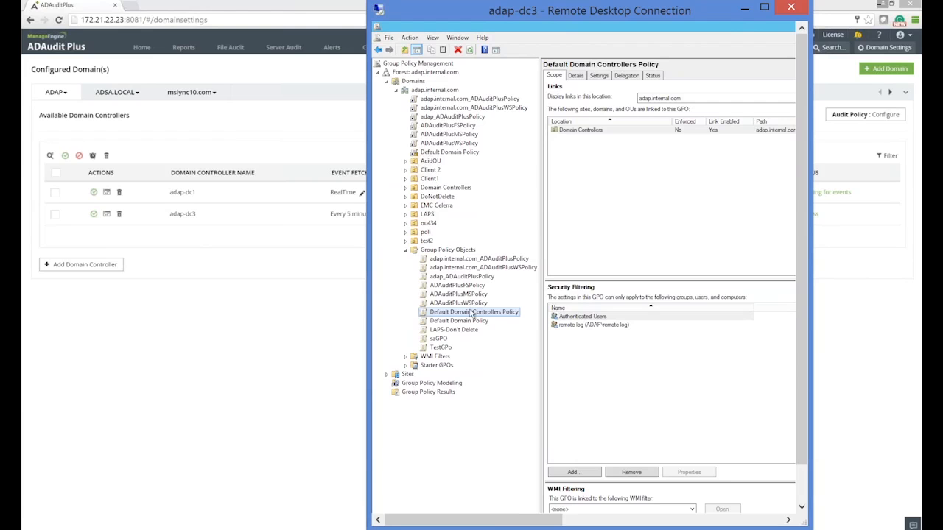
pyautogui.click(472, 313)
pyautogui.press('Escape')
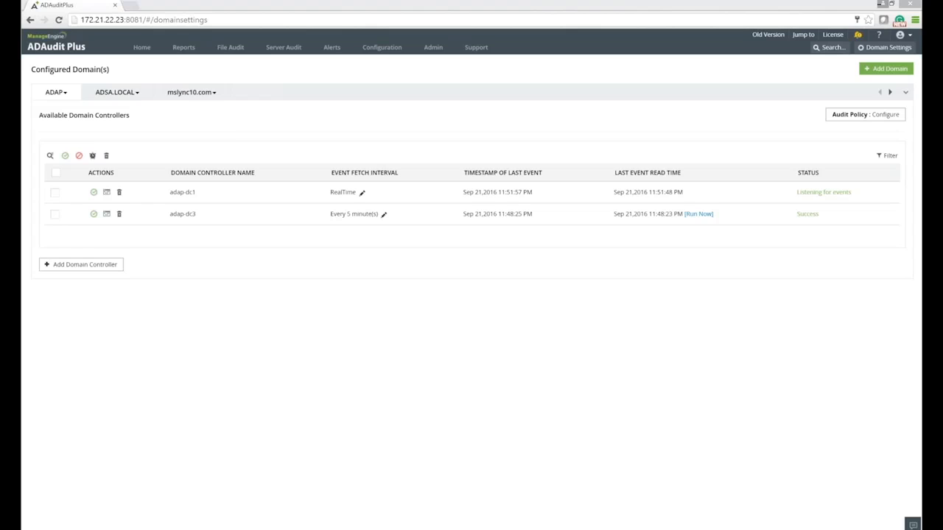
# Return to the adap-dc3 remote session and open the Default Domain Controllers Policy for editing.
pyautogui.hotkey('alt', 'Tab')
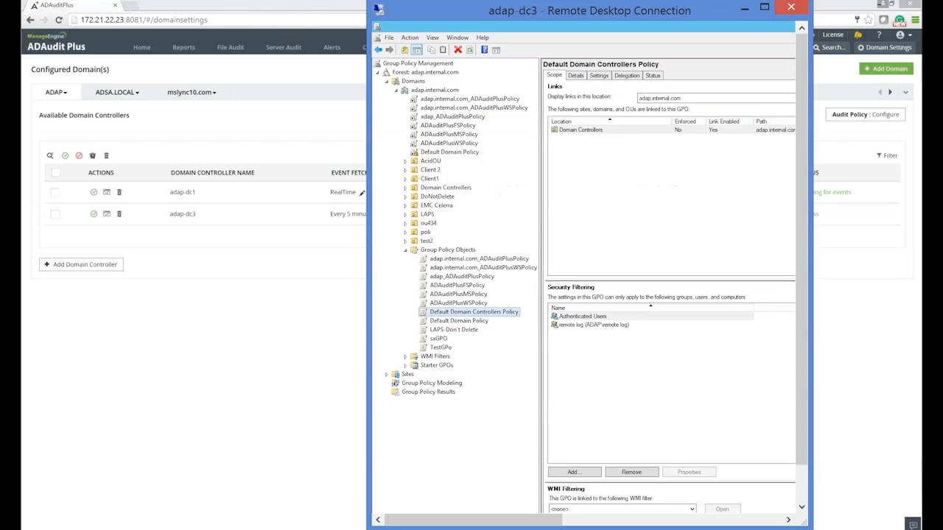
pyautogui.rightClick(467, 315)
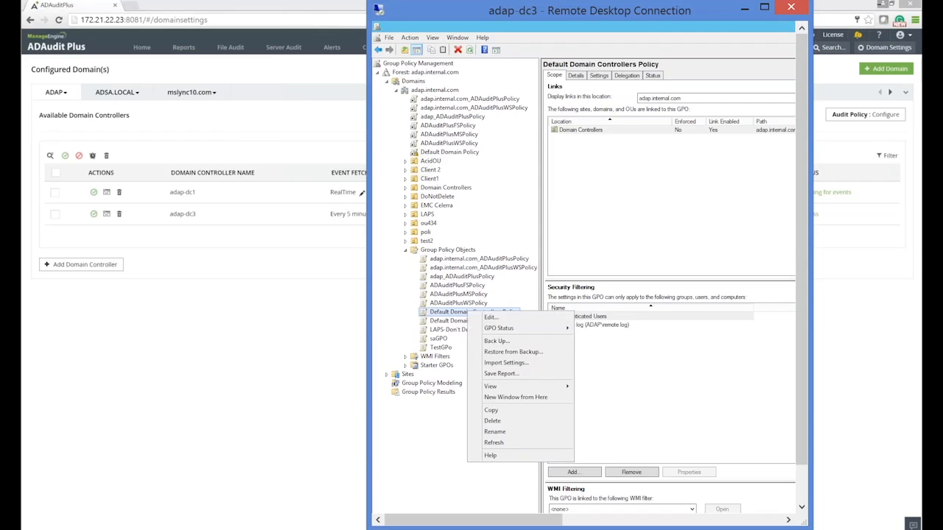
pyautogui.click(490, 318)
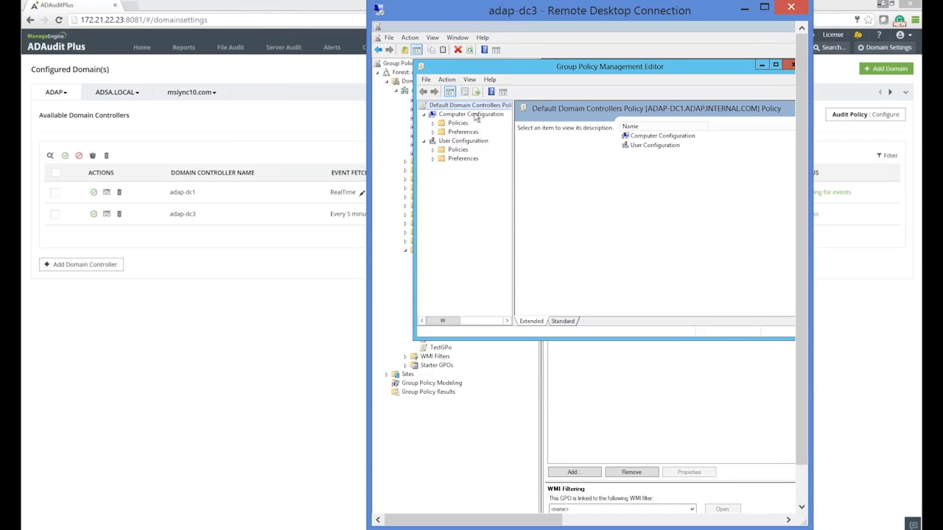
# Show the Audit Policy settings under Computer Configuration, Policies, Windows Settings, Security Settings, Local Policies.
pyautogui.click(433, 123)
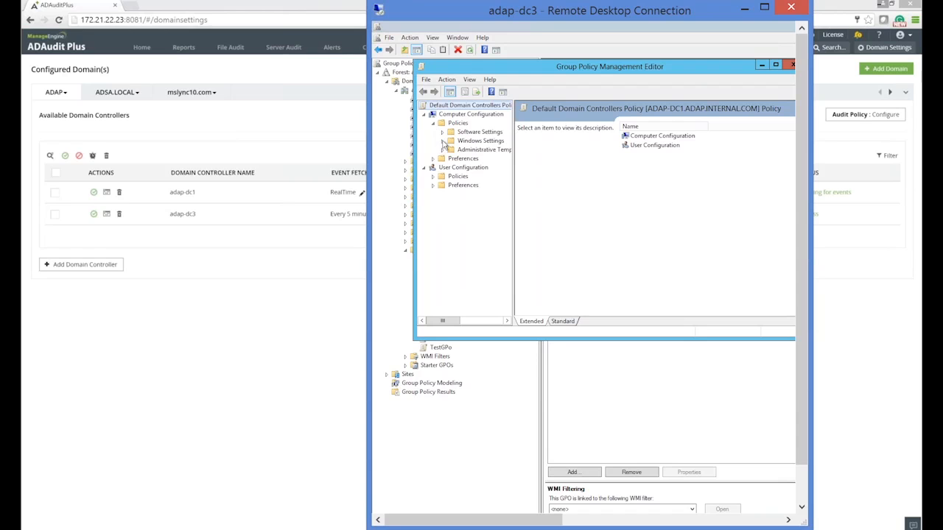
pyautogui.click(442, 140)
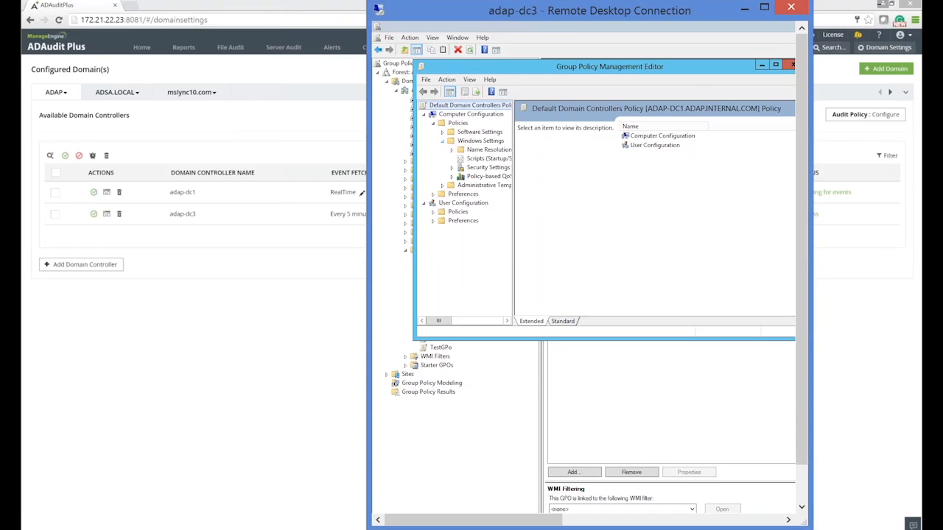
pyautogui.moveTo(445, 323)
pyautogui.mouseDown()
pyautogui.moveTo(454, 327)
pyautogui.moveTo(444, 321)
pyautogui.mouseUp()
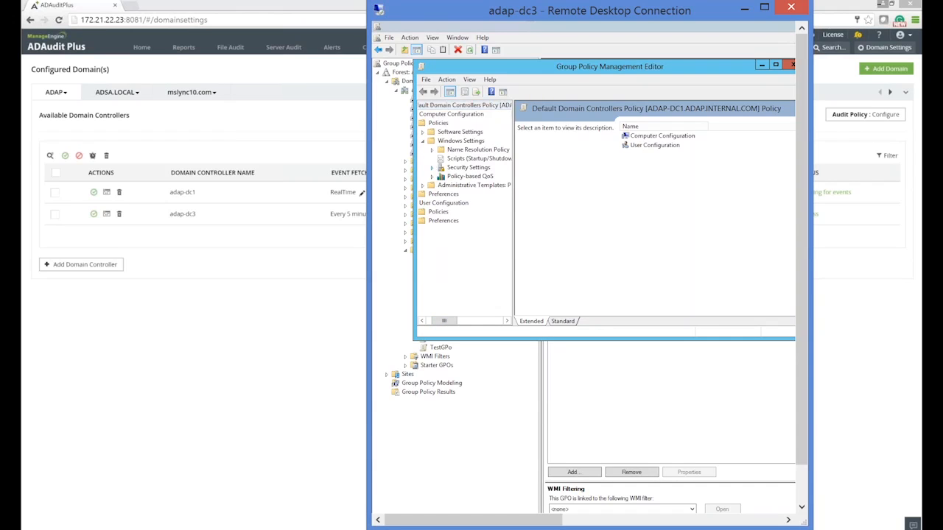
pyautogui.click(433, 168)
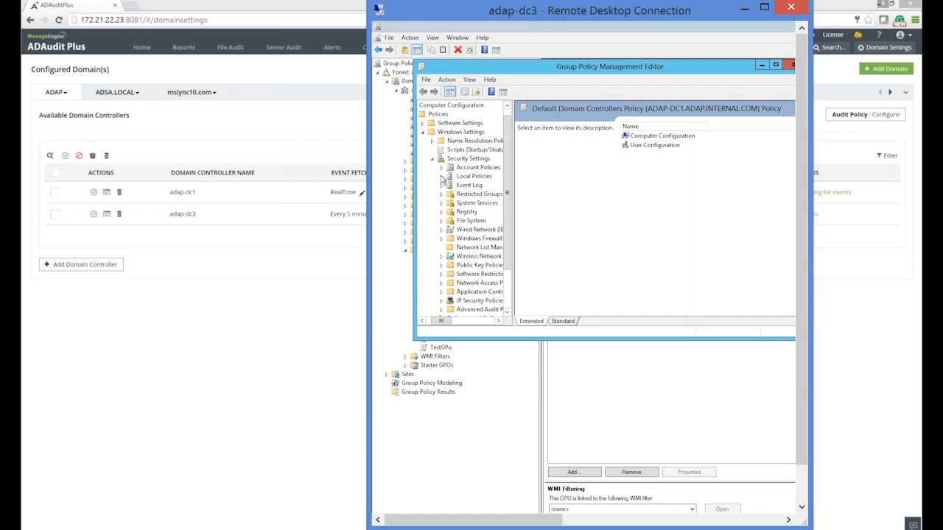
pyautogui.click(441, 178)
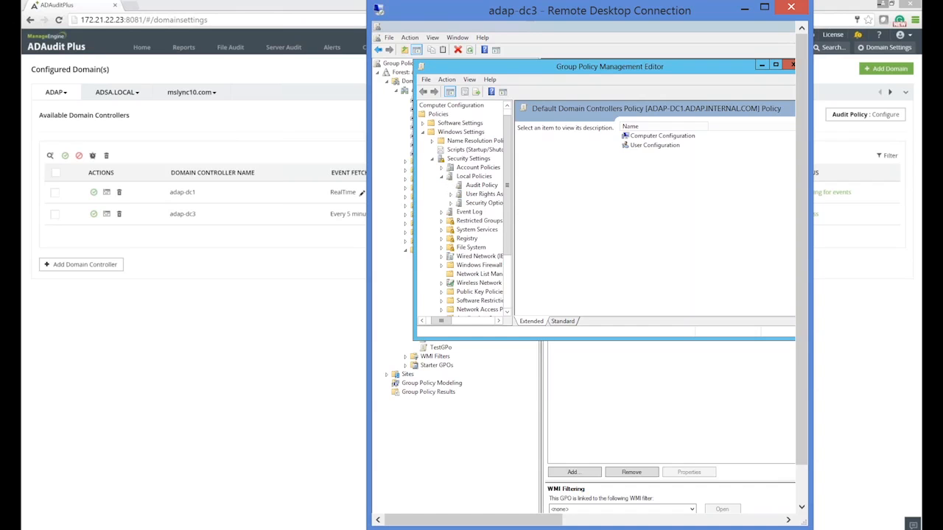
pyautogui.click(477, 187)
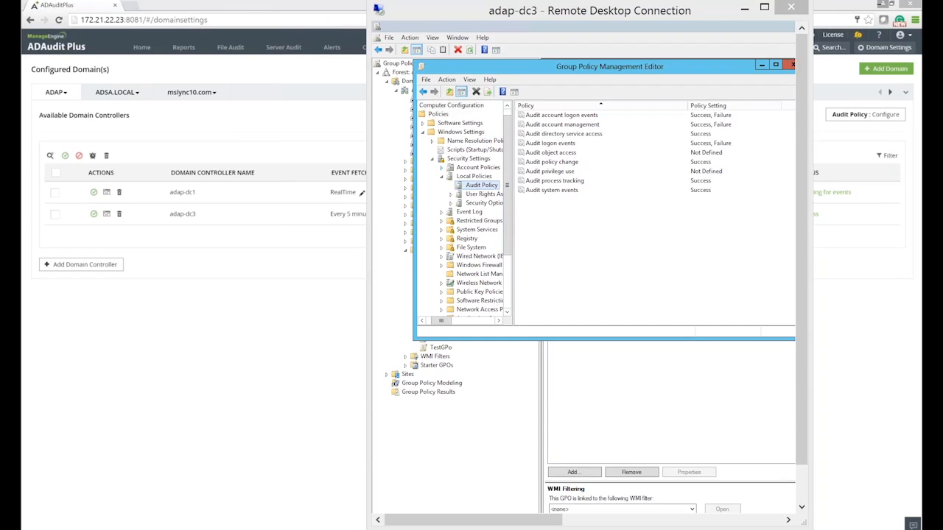
# Review the Success and Failure settings in the Audit account logon events properties, and close them without changes.
pyautogui.click(550, 117)
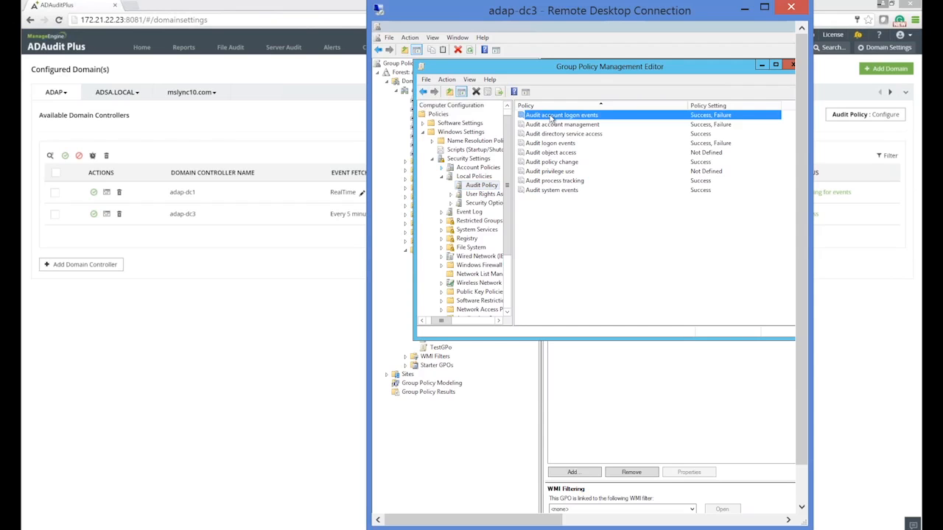
pyautogui.doubleClick(551, 116)
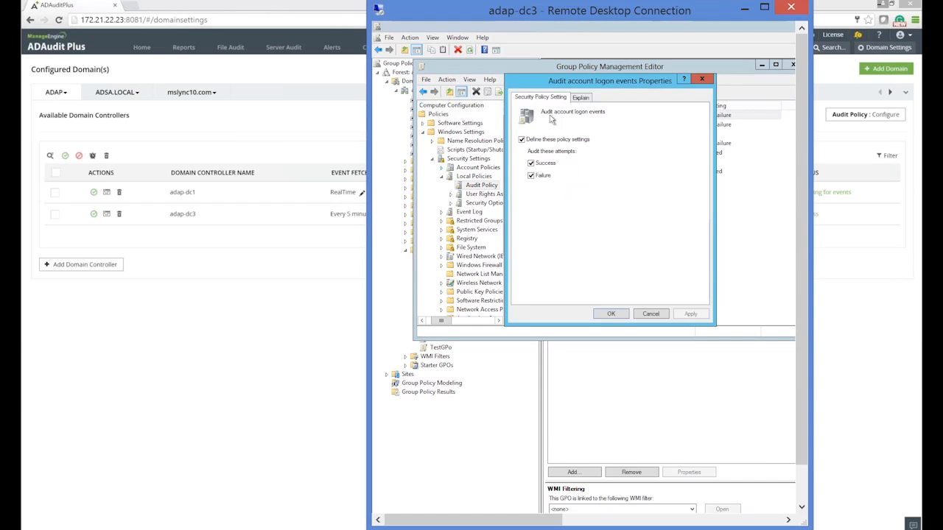
pyautogui.click(701, 79)
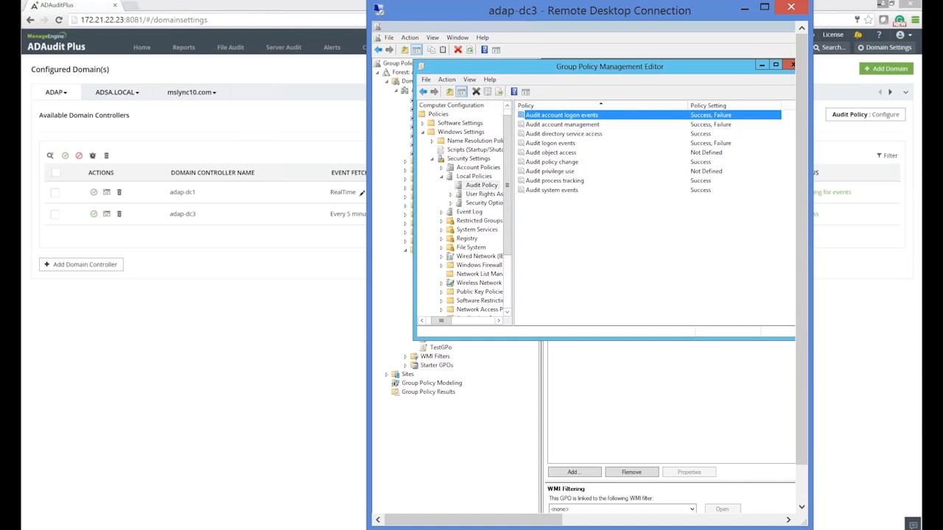
# Review the Success and Failure settings in the Audit logon events properties, and close them without changes.
pyautogui.click(590, 135)
pyautogui.doubleClick(548, 144)
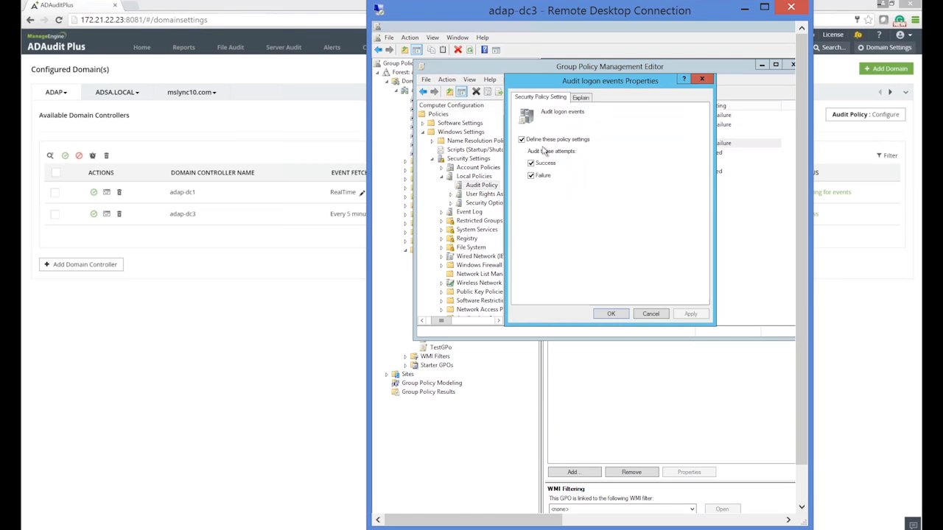
pyautogui.click(704, 80)
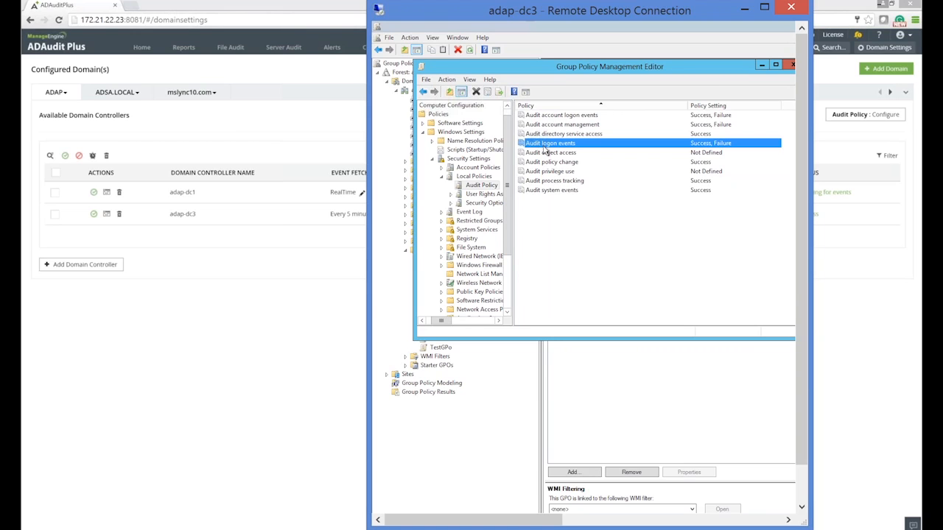
# Widen the adap-dc3 remote session window on both sides and close the Group Policy Management Editor.
pyautogui.moveTo(10, 218)
pyautogui.moveTo(366, 214); pyautogui.dragTo(264, 206)
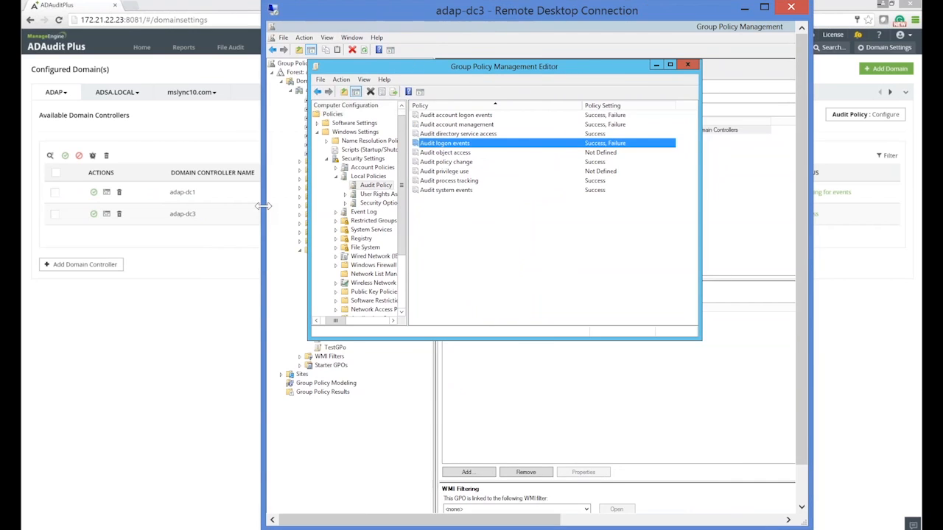
pyautogui.moveTo(810, 245); pyautogui.dragTo(861, 245)
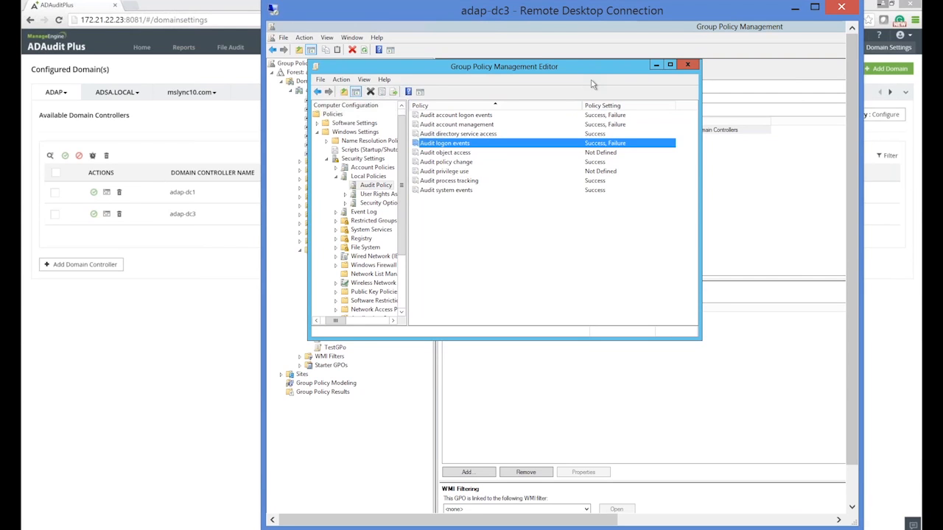
pyautogui.click(687, 65)
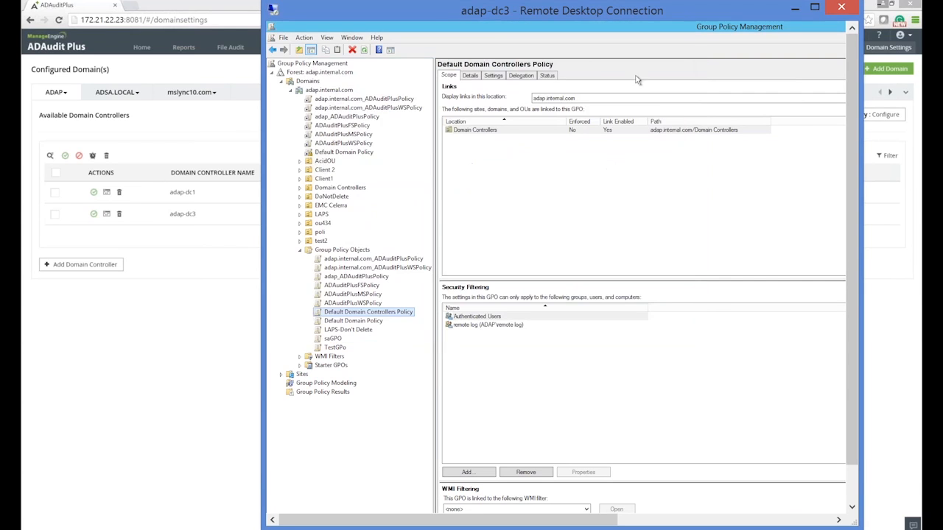
# Collapse the adap.internal.com forest and expand it again through Domains and adap.internal.com down to the Group Policy Objects.
pyautogui.click(290, 81)
pyautogui.click(278, 73)
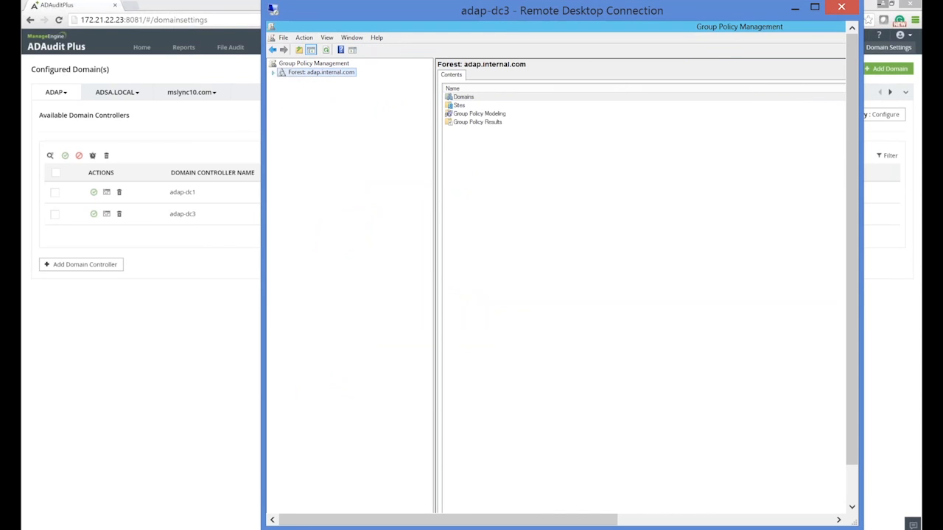
pyautogui.click(273, 72)
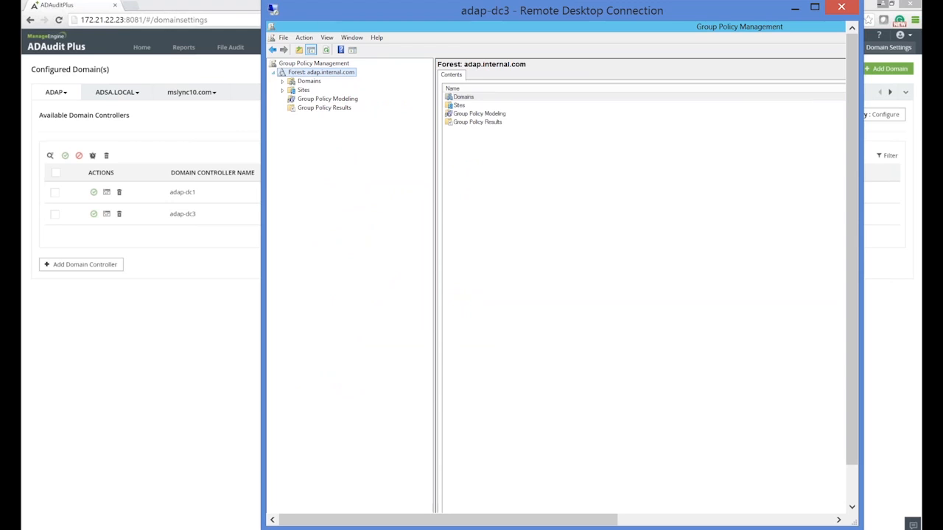
pyautogui.click(283, 81)
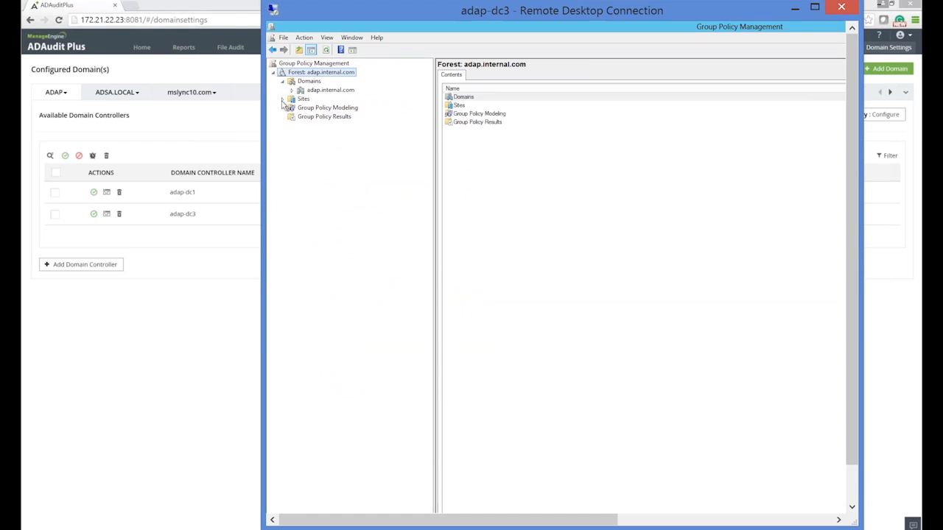
pyautogui.click(292, 90)
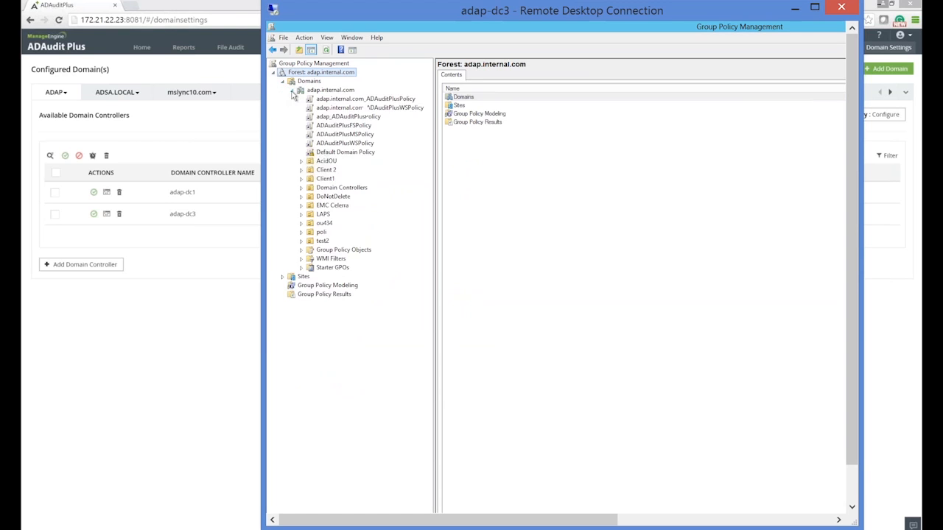
pyautogui.click(302, 251)
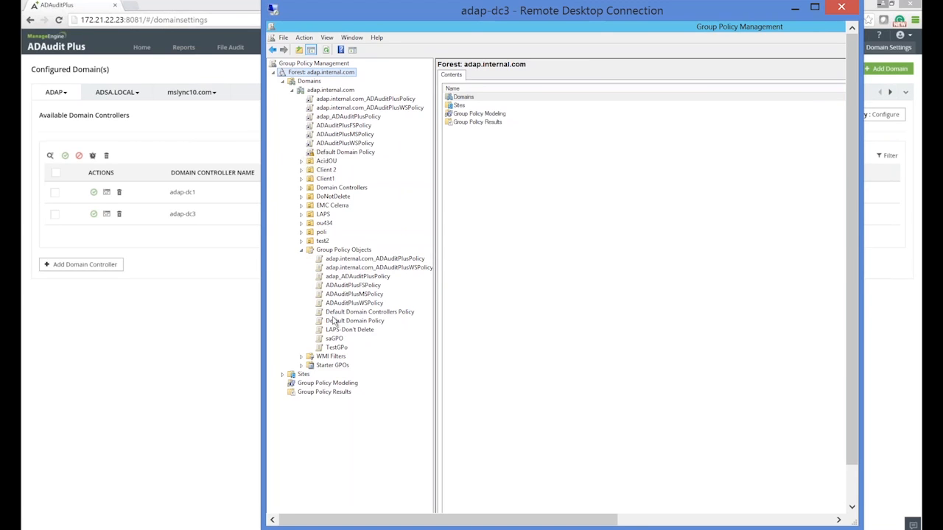
# Open the Default Domain Controllers Policy from Group Policy Objects for editing.
pyautogui.click(371, 312)
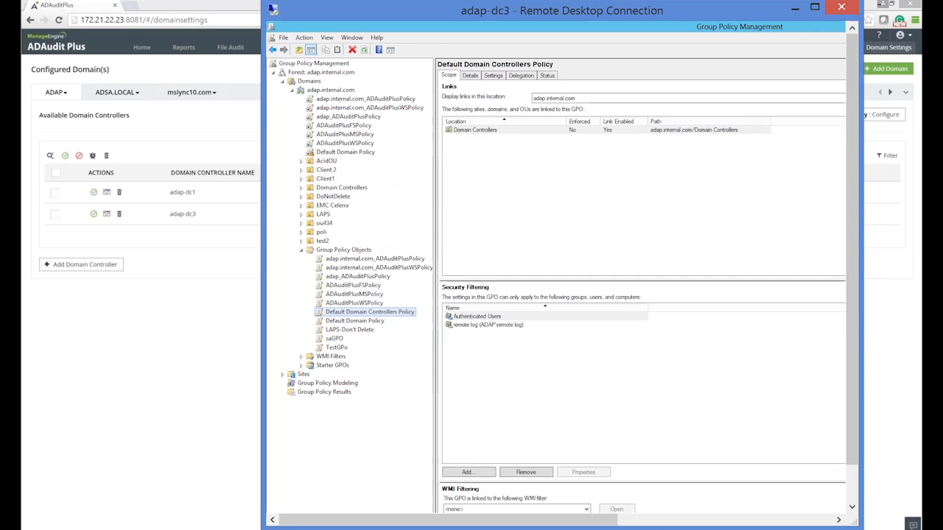
pyautogui.rightClick(373, 313)
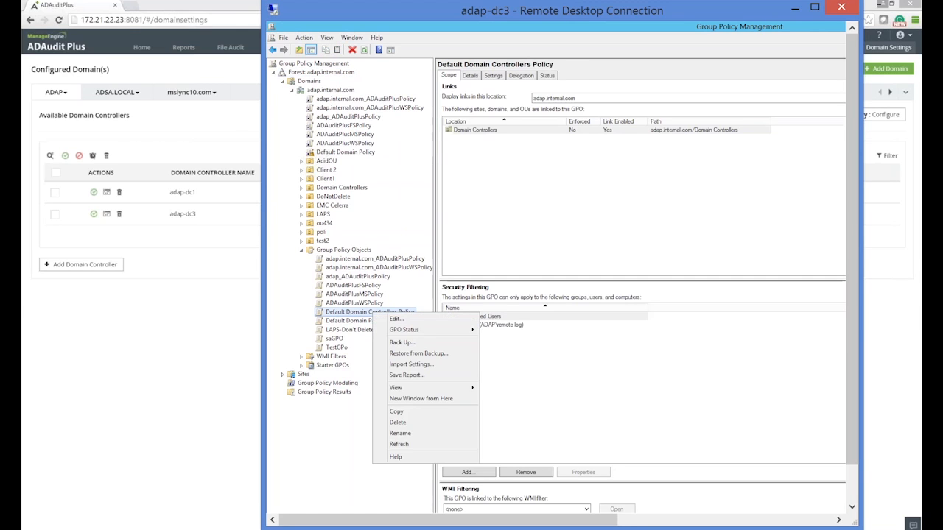
pyautogui.click(396, 319)
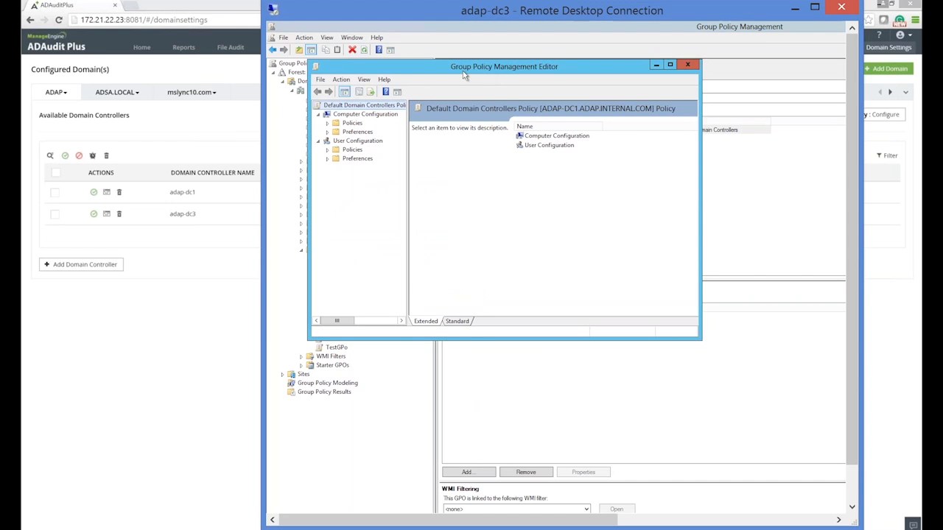
# Expand Computer Configuration, Policies, Windows Settings and Security Settings, and widen the editor's tree so the full node names fit.
pyautogui.click(329, 125)
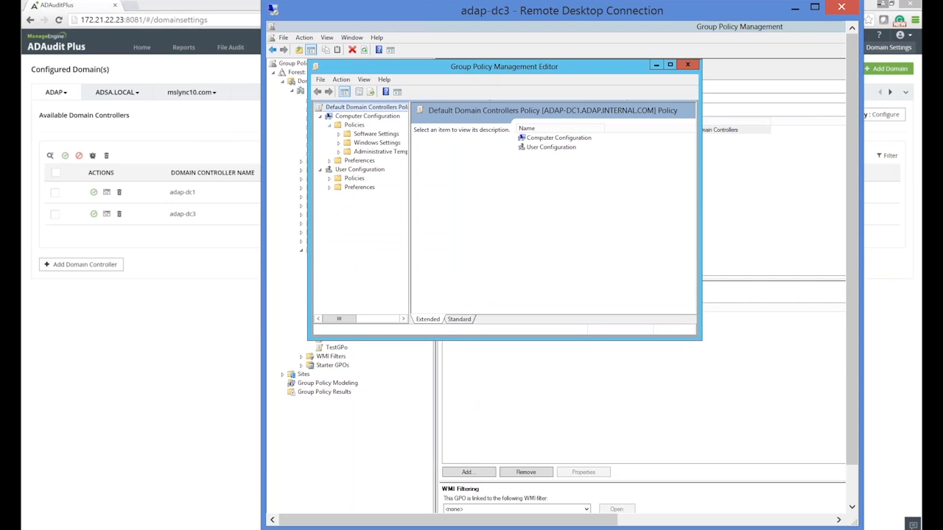
pyautogui.click(338, 142)
pyautogui.click(338, 142)
pyautogui.click(338, 143)
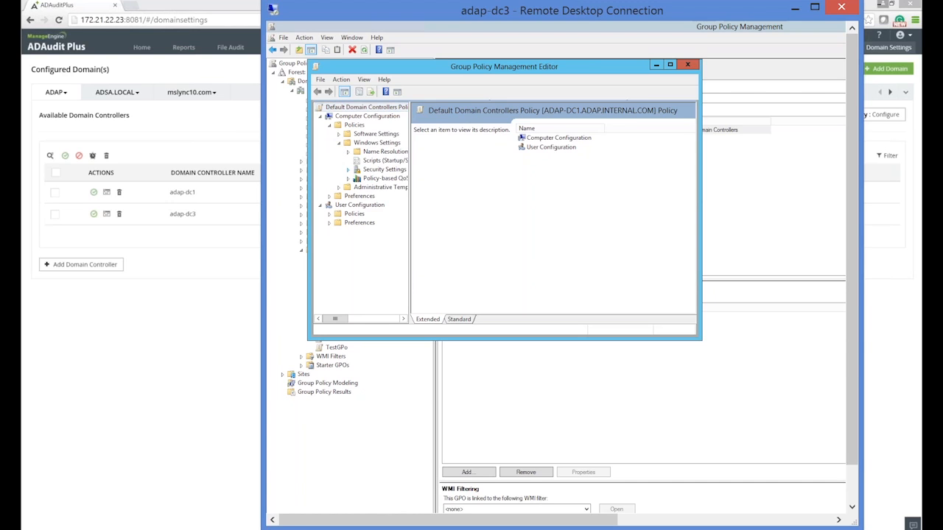
pyautogui.click(347, 169)
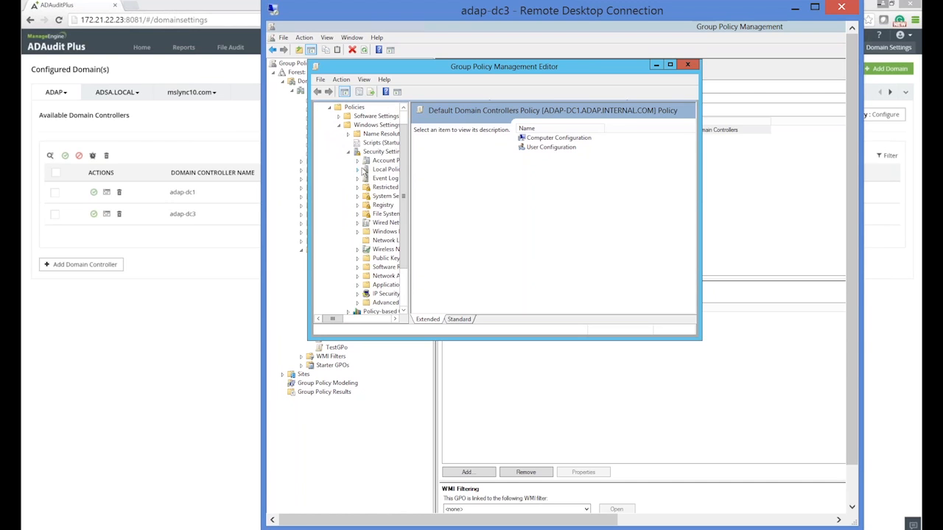
pyautogui.moveTo(346, 321); pyautogui.dragTo(410, 248)
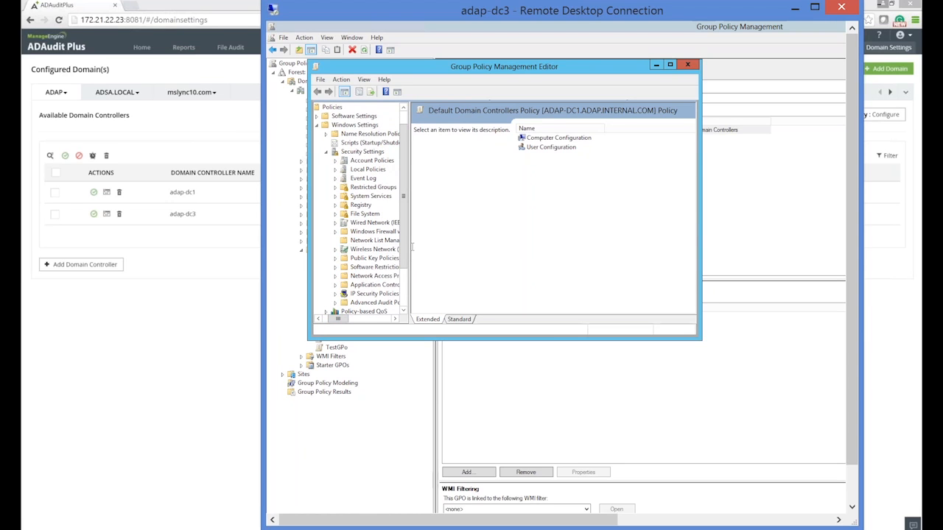
pyautogui.moveTo(412, 251); pyautogui.dragTo(520, 260)
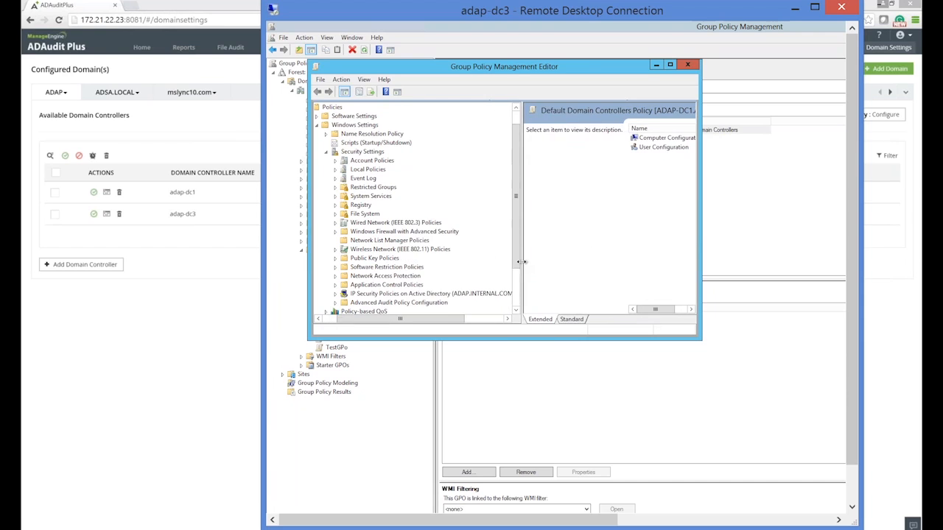
# View the policies inside Account Policies and collapse that node again.
pyautogui.click(335, 161)
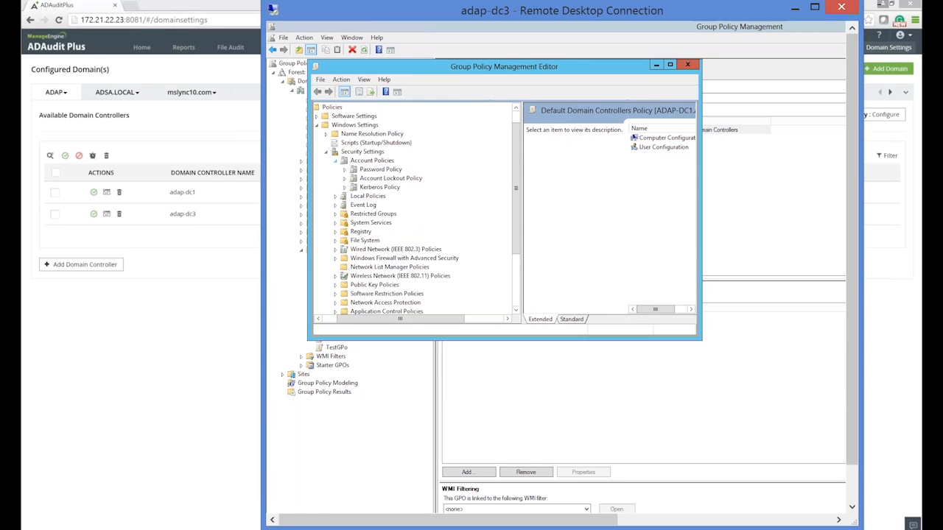
pyautogui.click(382, 162)
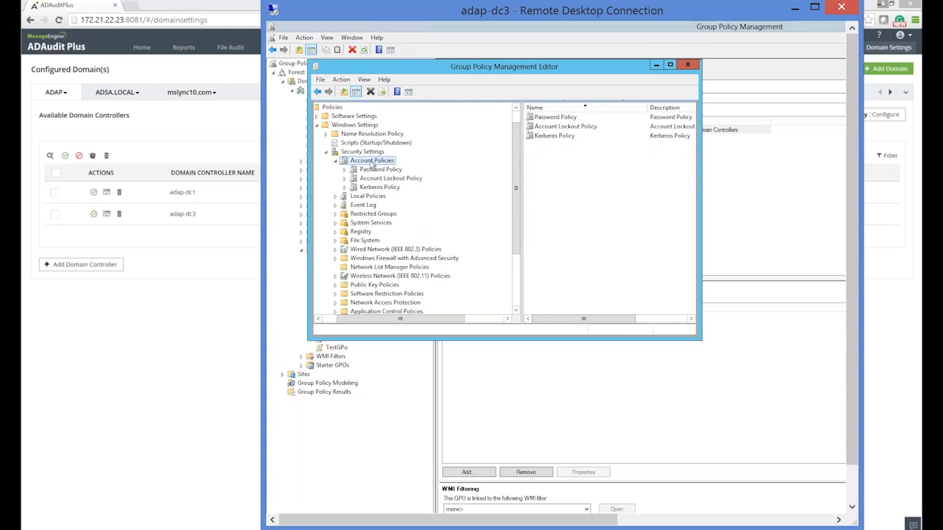
pyautogui.click(335, 160)
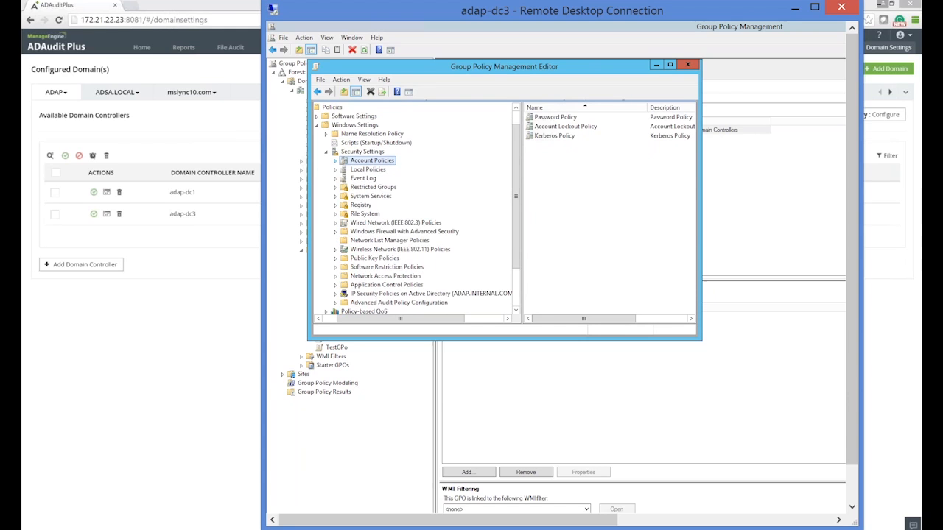
# Show the Audit Policy entries under Local Policies, resizing the tree and the editor window so the Policy Setting column fits.
pyautogui.click(336, 171)
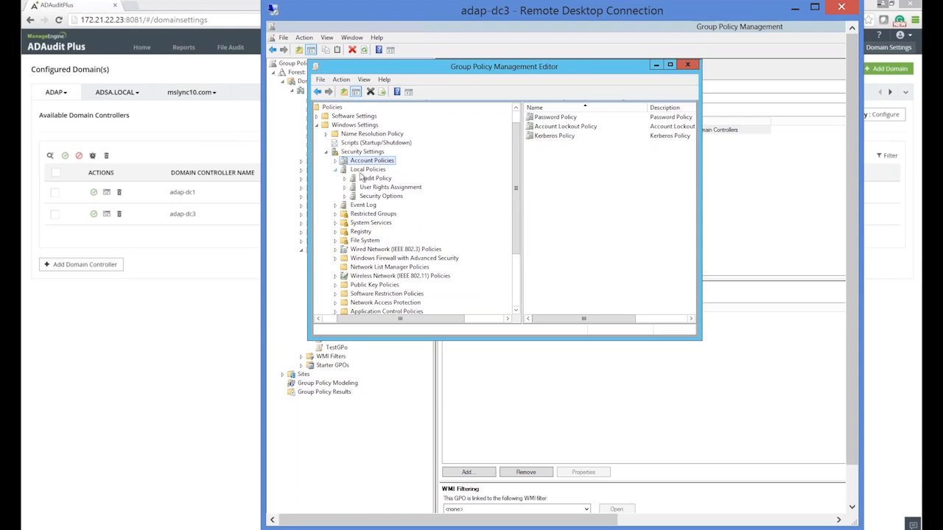
pyautogui.click(363, 180)
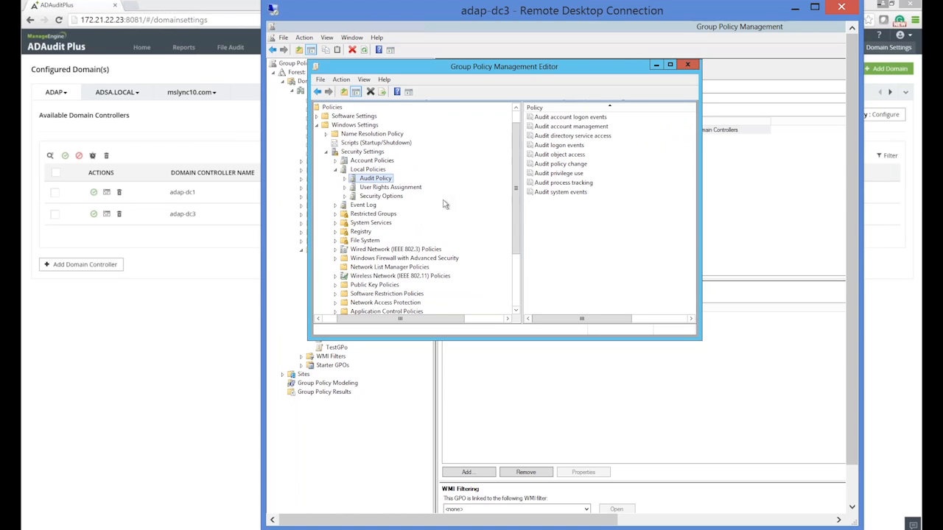
pyautogui.moveTo(521, 214); pyautogui.dragTo(462, 213)
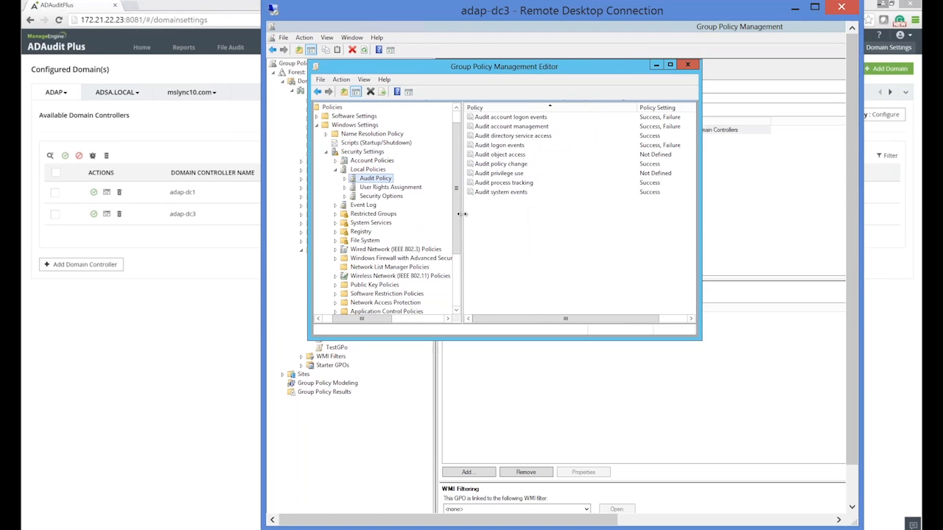
pyautogui.moveTo(702, 213); pyautogui.dragTo(766, 211)
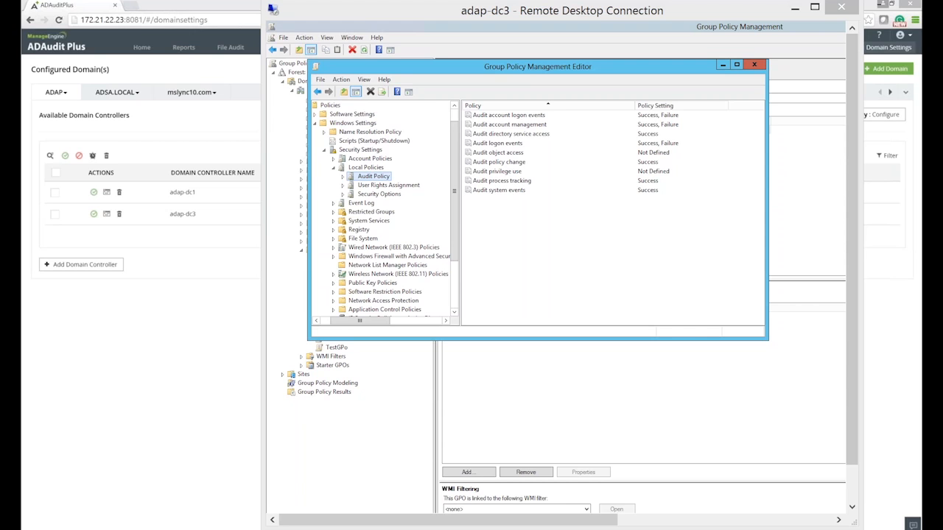
pyautogui.click(547, 248)
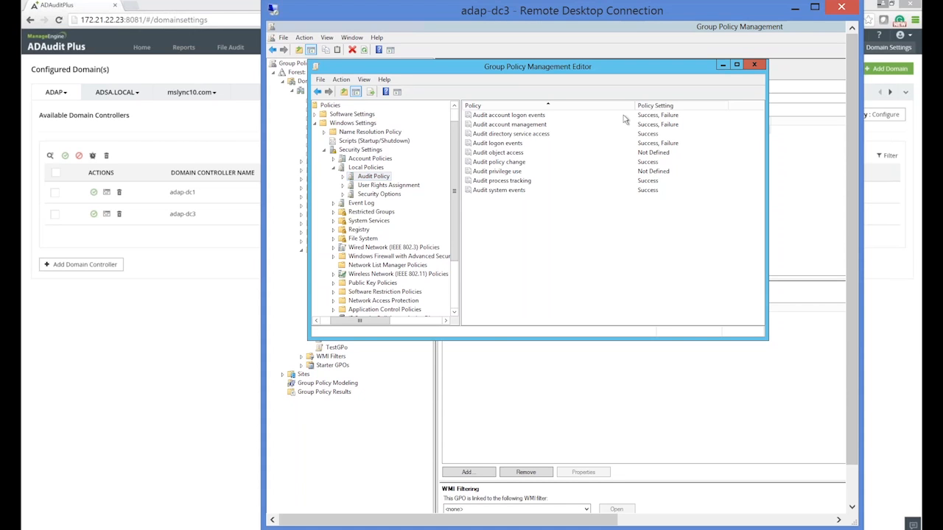
# Switch the adap-dc3 remote session to full screen and minimize the policy editor and Group Policy Management windows.
pyautogui.click(722, 65)
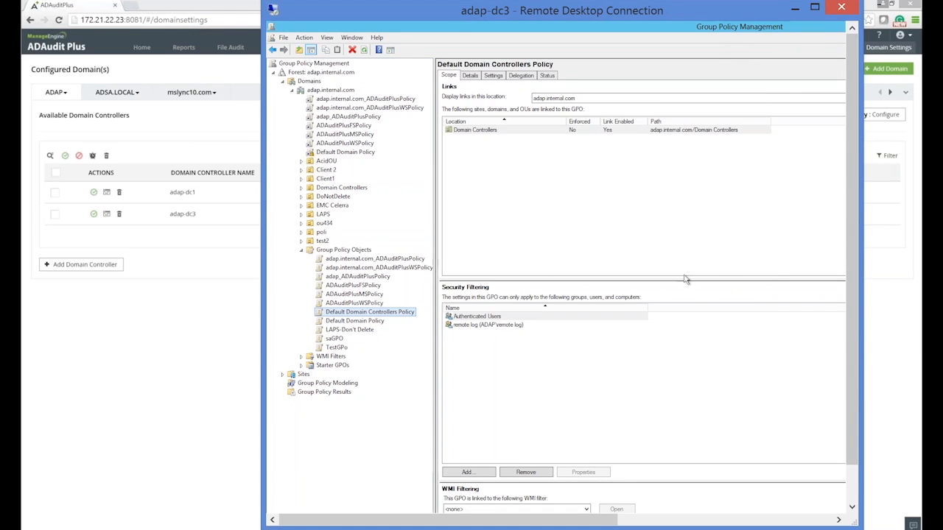
pyautogui.doubleClick(729, 11)
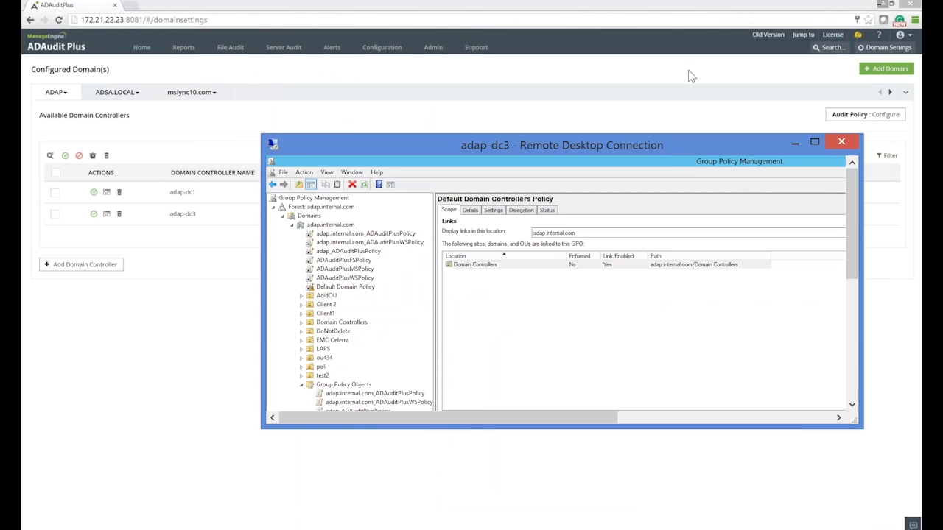
pyautogui.click(814, 141)
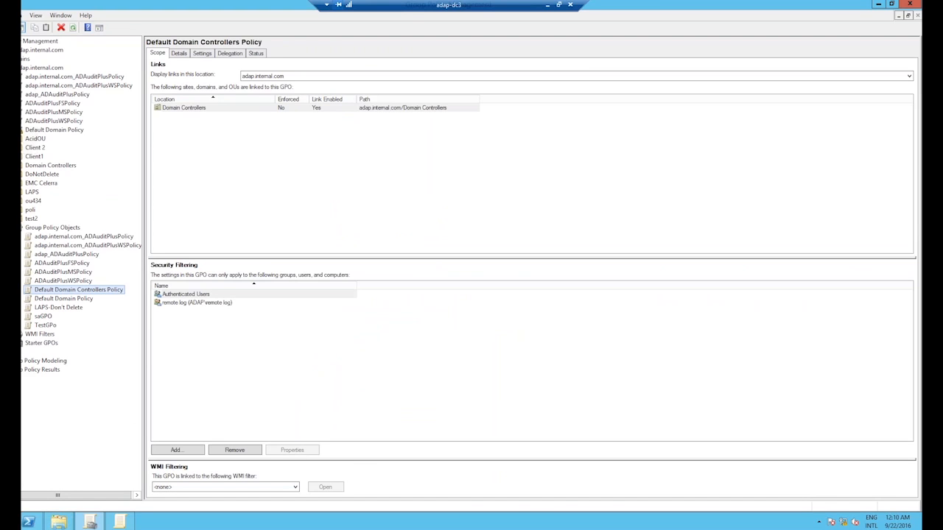
pyautogui.click(877, 6)
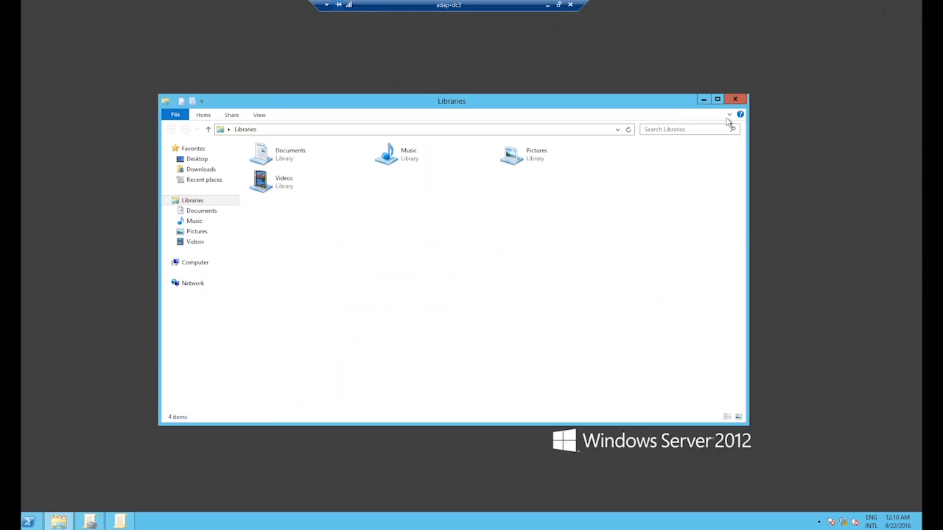
# Search the server's apps for dsa.msc and launch it, and bring the Group Policy Management window back to the front.
pyautogui.moveTo(22, 527)
pyautogui.click(28, 437)
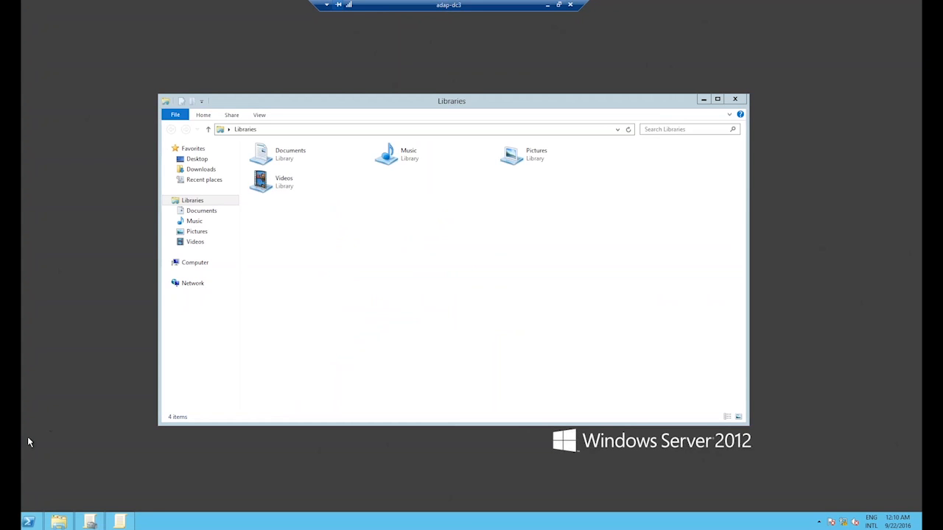
pyautogui.press('super')
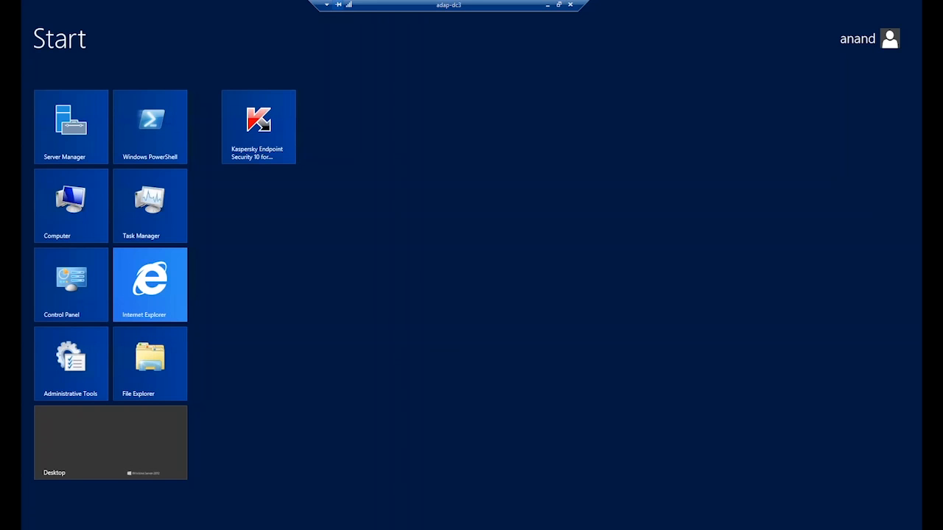
pyautogui.write('dsa.msc')
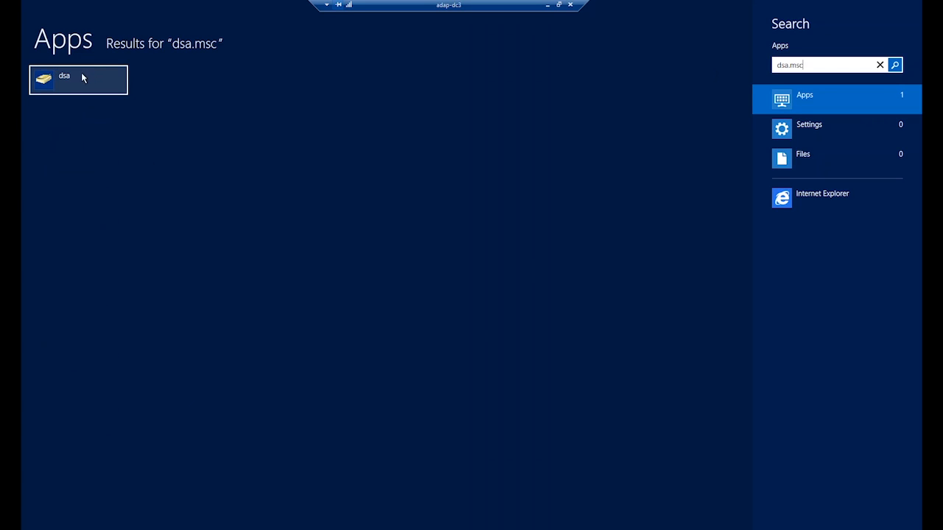
pyautogui.rightClick(67, 78)
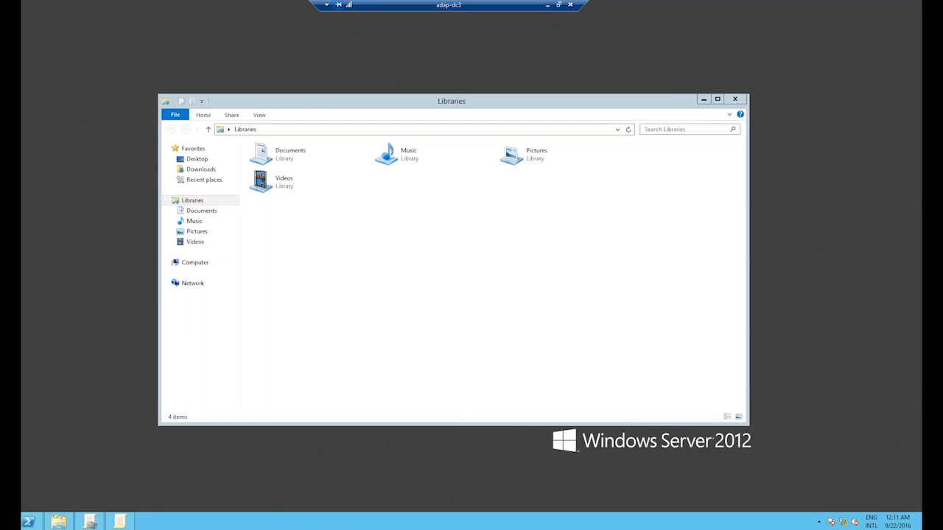
pyautogui.click(89, 523)
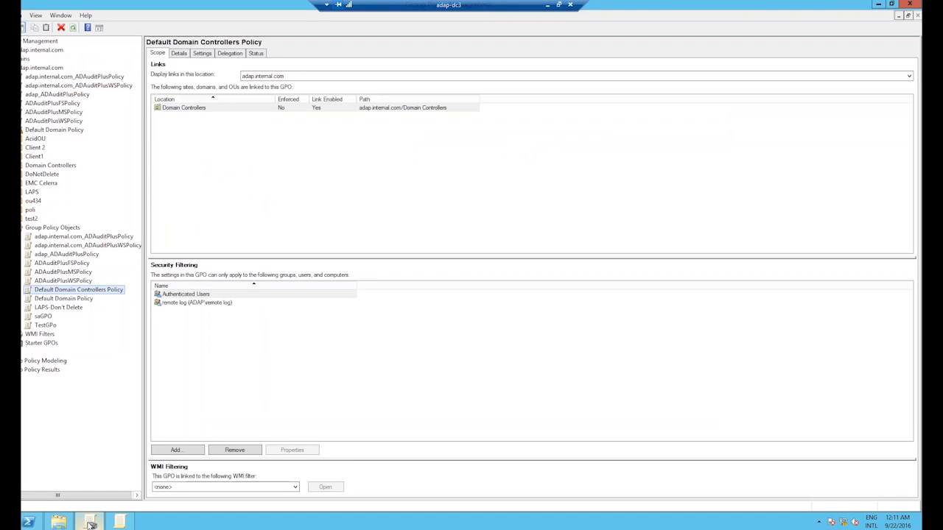
# Close the Group Policy Management Editor and Group Policy Management windows on the server.
pyautogui.click(90, 523)
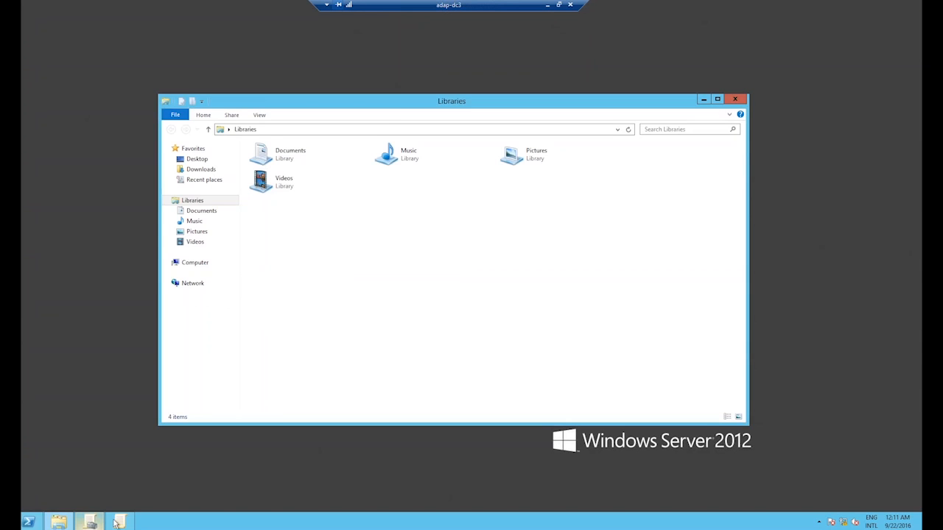
pyautogui.click(118, 523)
pyautogui.click(118, 523)
pyautogui.click(118, 523)
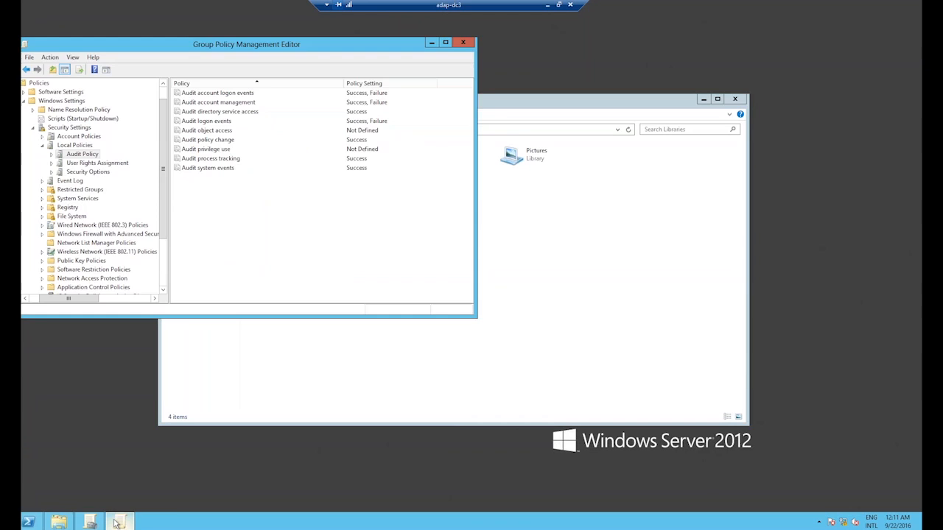
pyautogui.click(118, 523)
pyautogui.rightClick(116, 524)
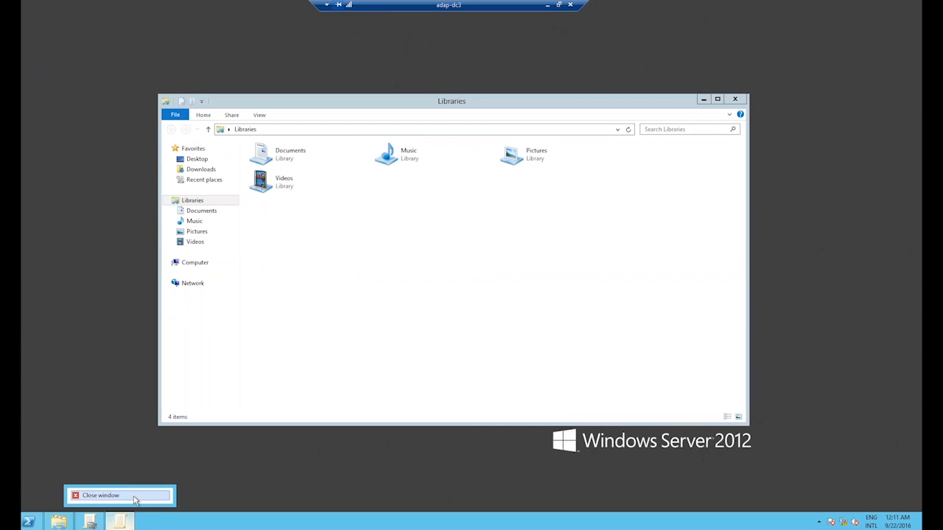
pyautogui.click(136, 500)
pyautogui.rightClick(93, 522)
pyautogui.click(101, 497)
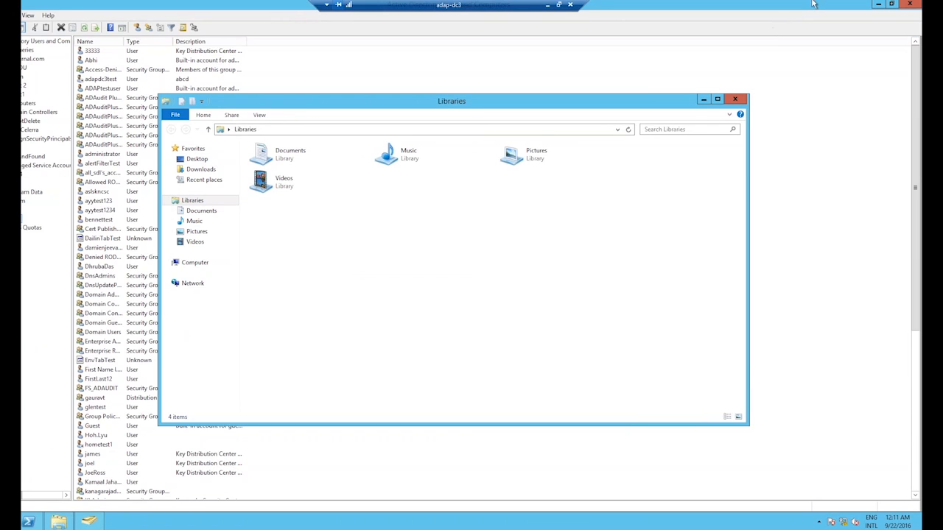
# Take the adap-dc3 session out of full screen, select the adap.internal.com domain and enlarge the session window.
pyautogui.click(558, 5)
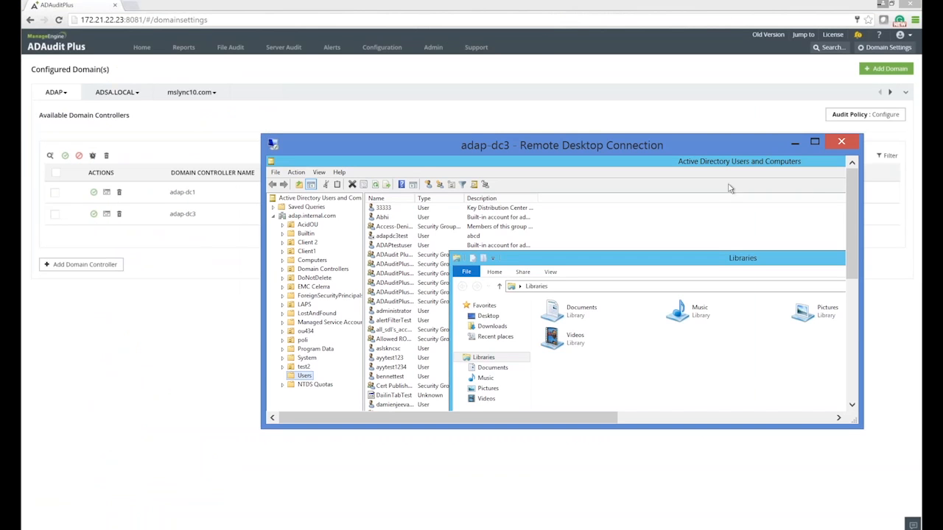
pyautogui.click(305, 215)
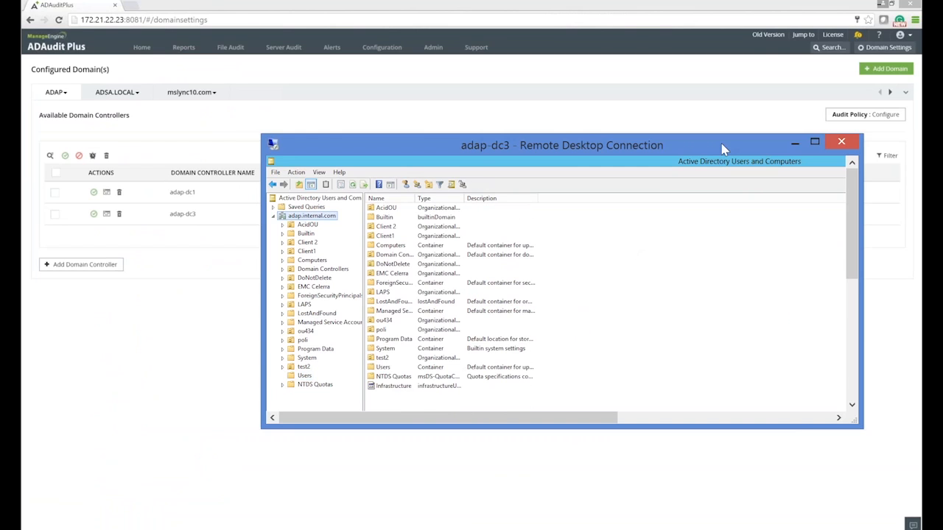
pyautogui.moveTo(859, 425); pyautogui.dragTo(863, 527)
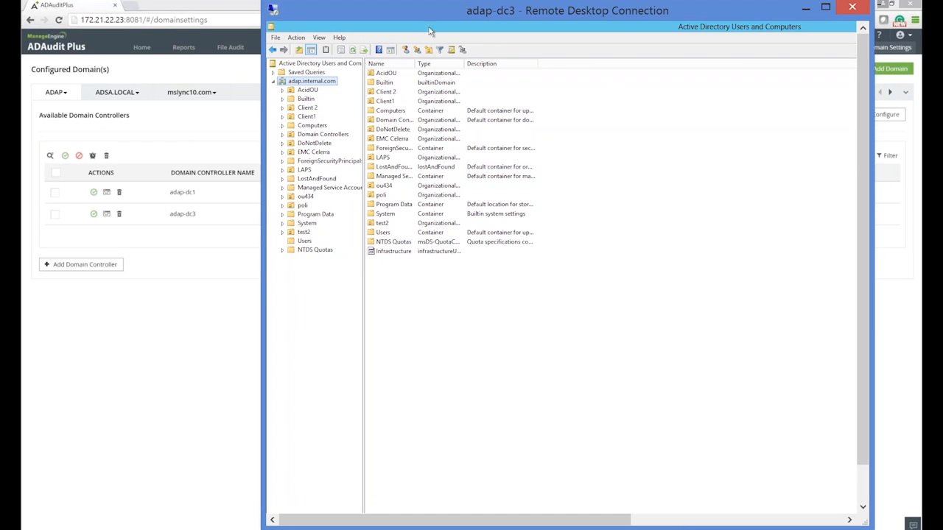
# Check the Advanced Features view option, and view and close the properties of the adap.internal.com domain.
pyautogui.click(318, 37)
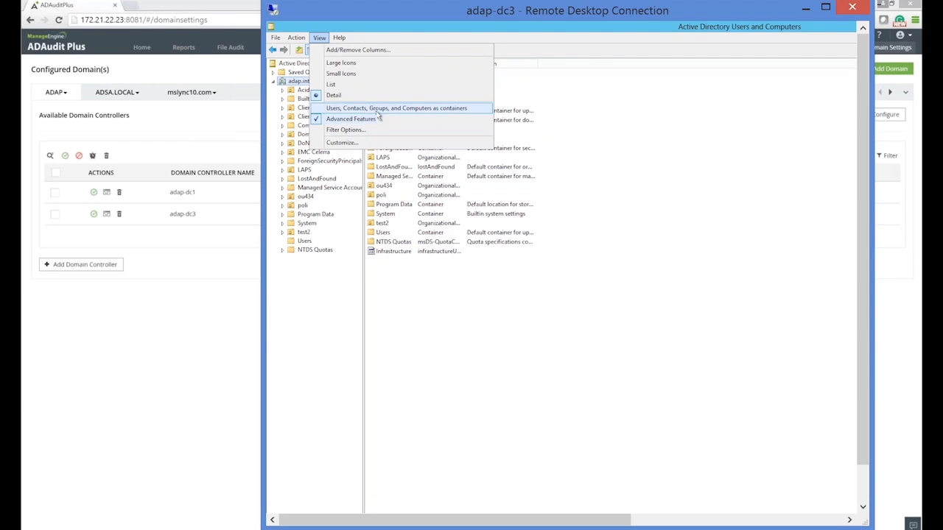
pyautogui.click(294, 86)
pyautogui.rightClick(295, 85)
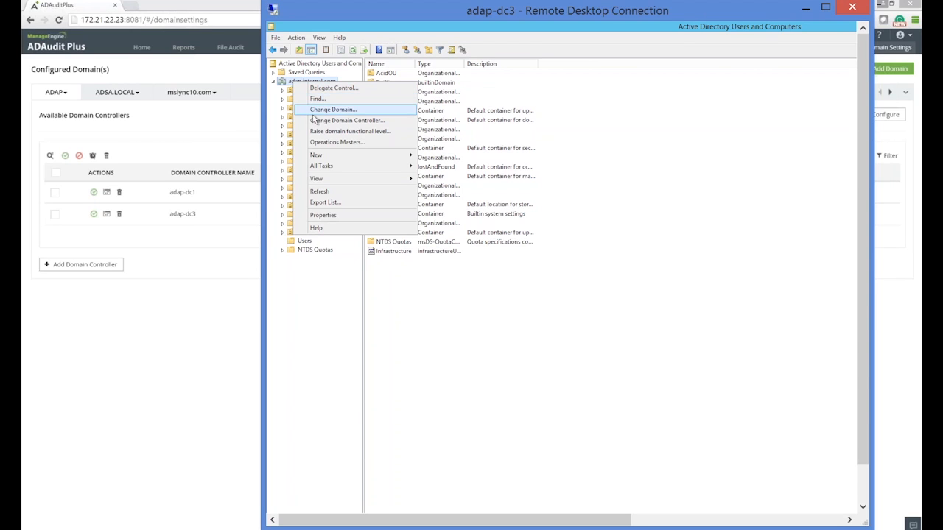
pyautogui.click(327, 215)
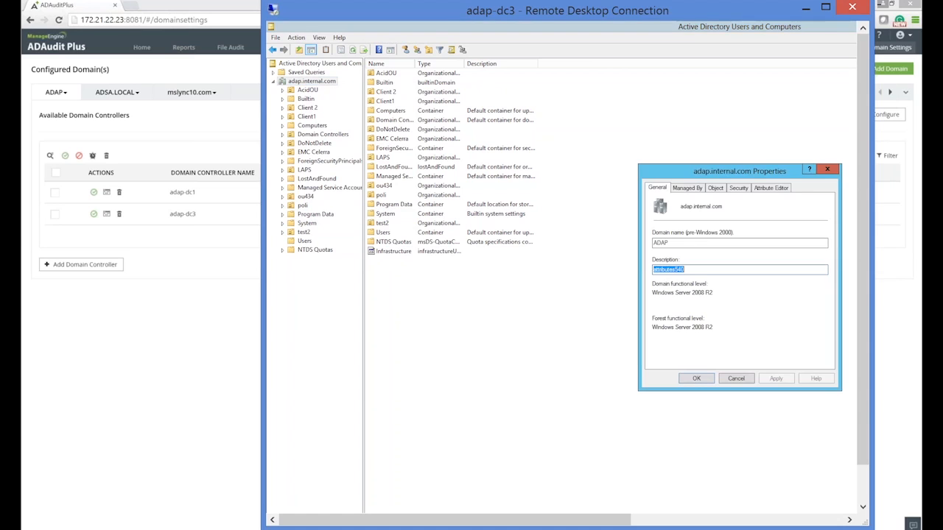
pyautogui.moveTo(788, 169); pyautogui.dragTo(640, 114)
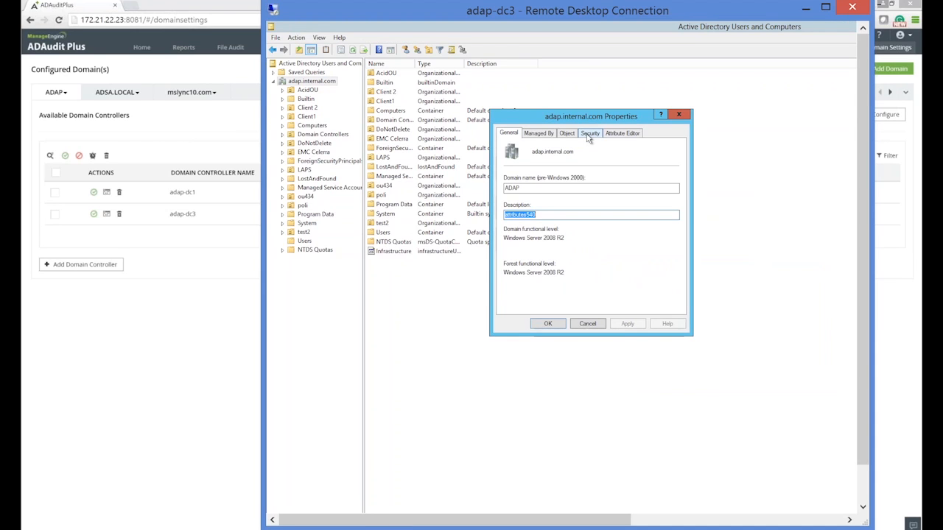
pyautogui.click(678, 114)
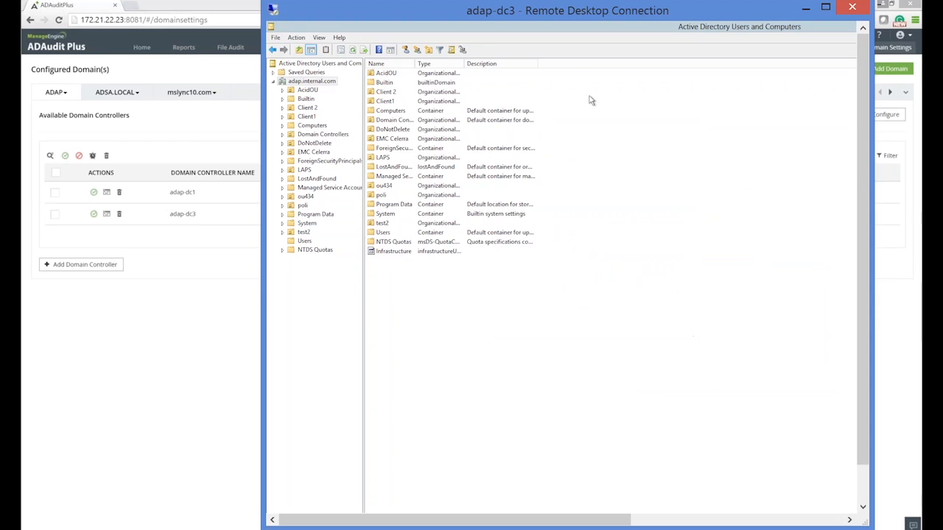
# Recheck the Advanced Features view option and show the security settings in the adap.internal.com domain's properties.
pyautogui.click(318, 38)
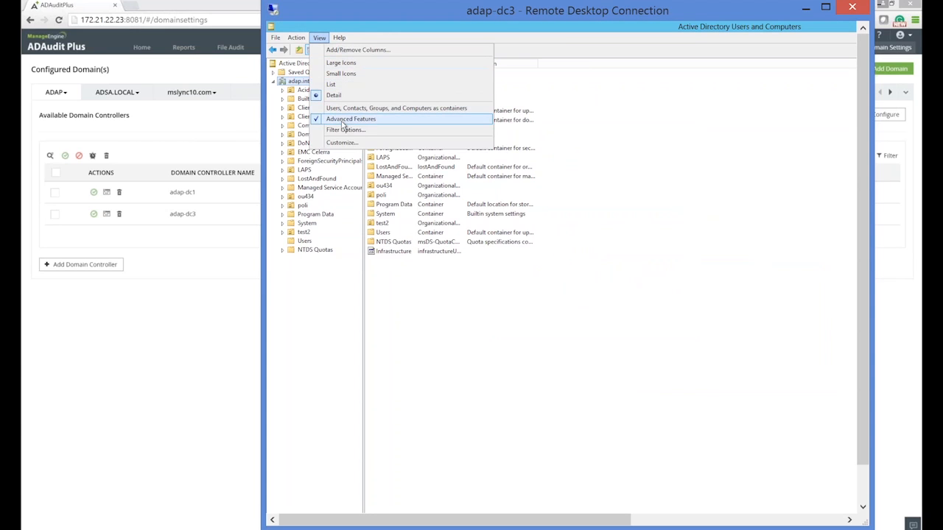
pyautogui.click(291, 85)
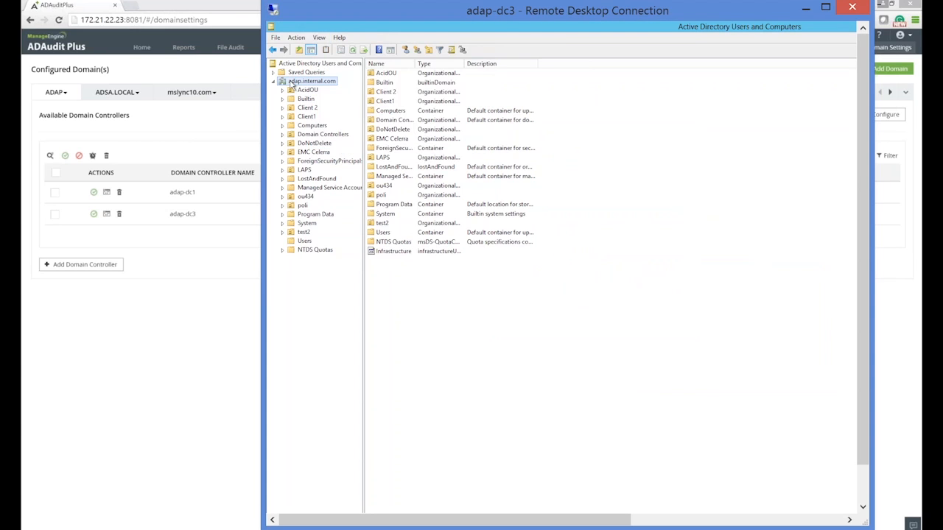
pyautogui.rightClick(291, 85)
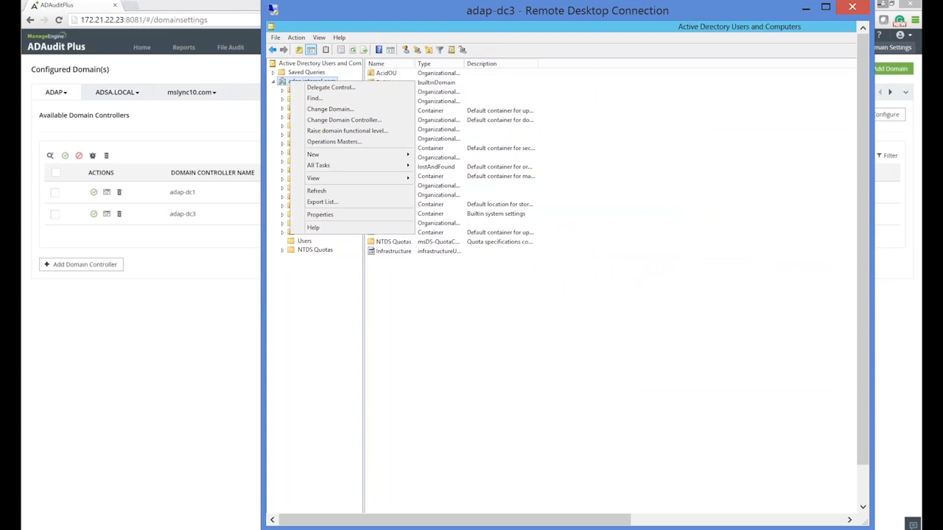
pyautogui.click(320, 215)
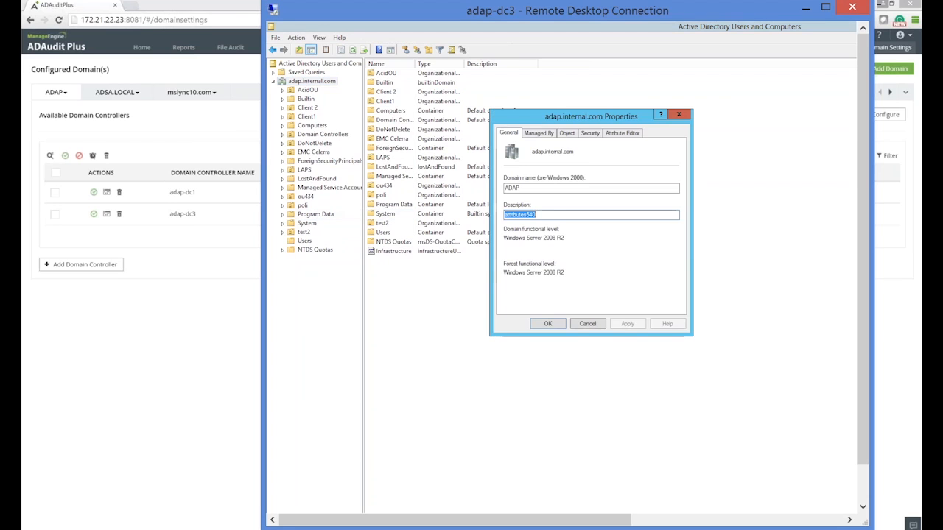
pyautogui.click(589, 133)
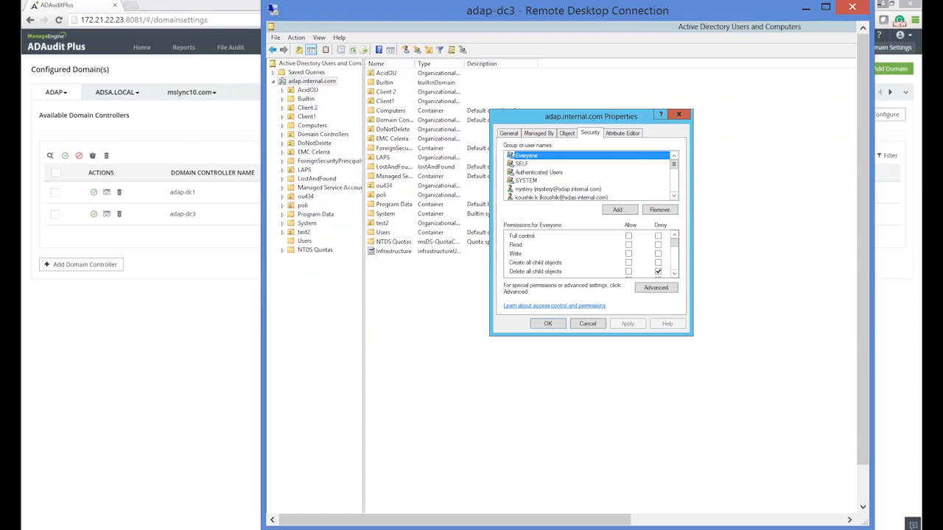
# Open the domain's advanced security settings, move that window fully into view and show its auditing entries.
pyautogui.click(657, 290)
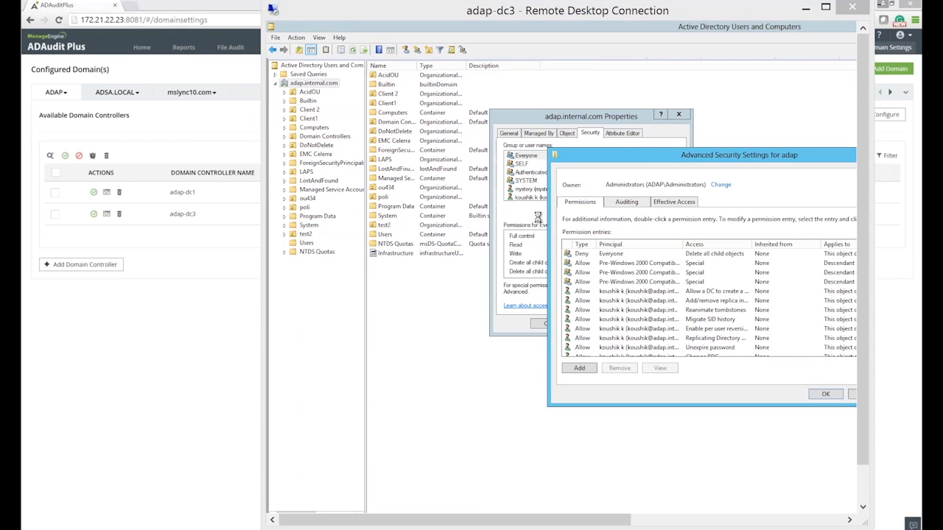
pyautogui.click(722, 155)
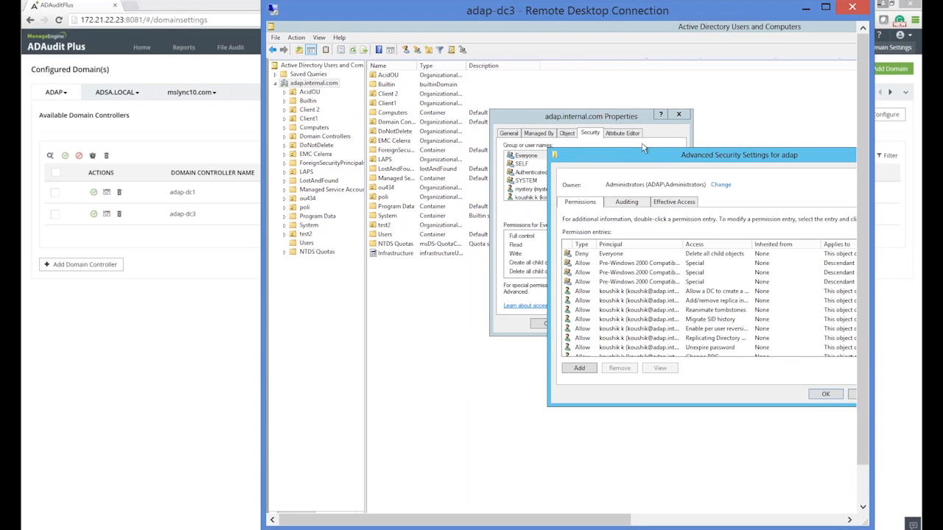
pyautogui.moveTo(649, 159); pyautogui.dragTo(506, 116)
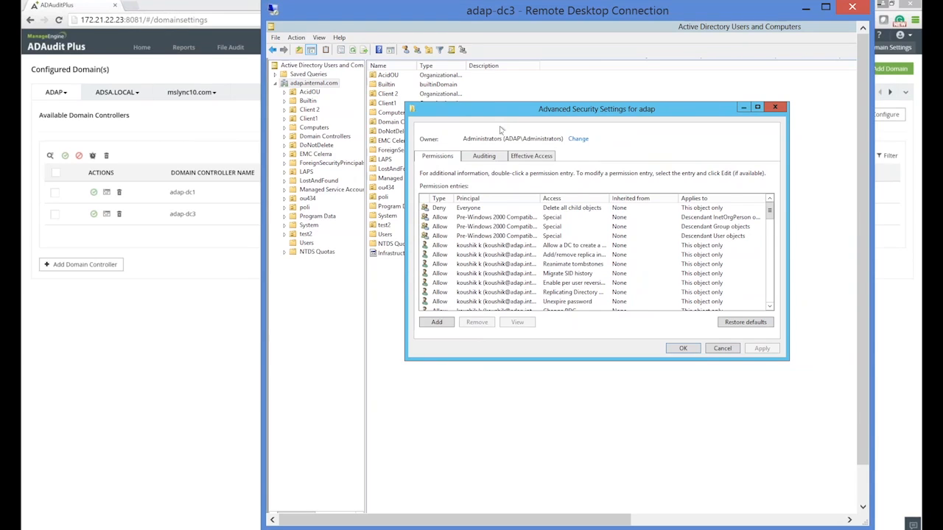
pyautogui.click(484, 158)
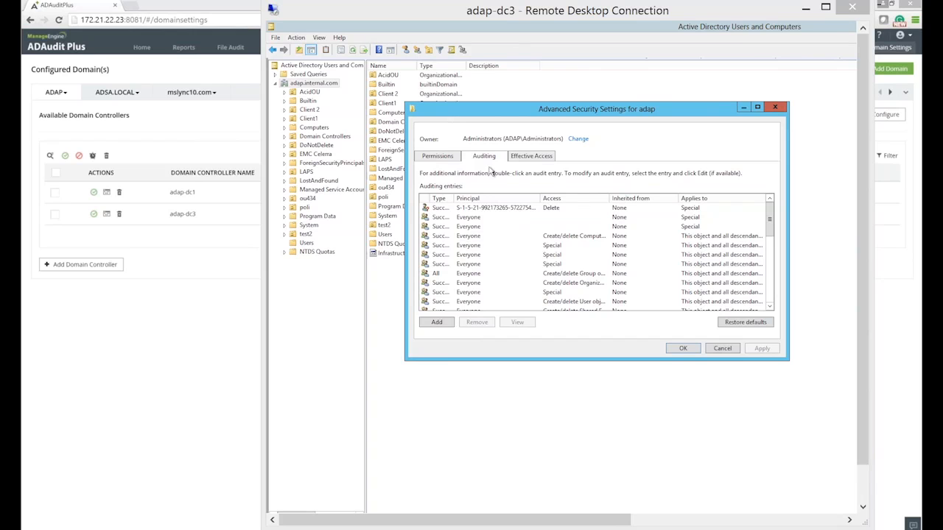
# Add a new auditing entry for the domain with Everyone as its principal.
pyautogui.click(437, 323)
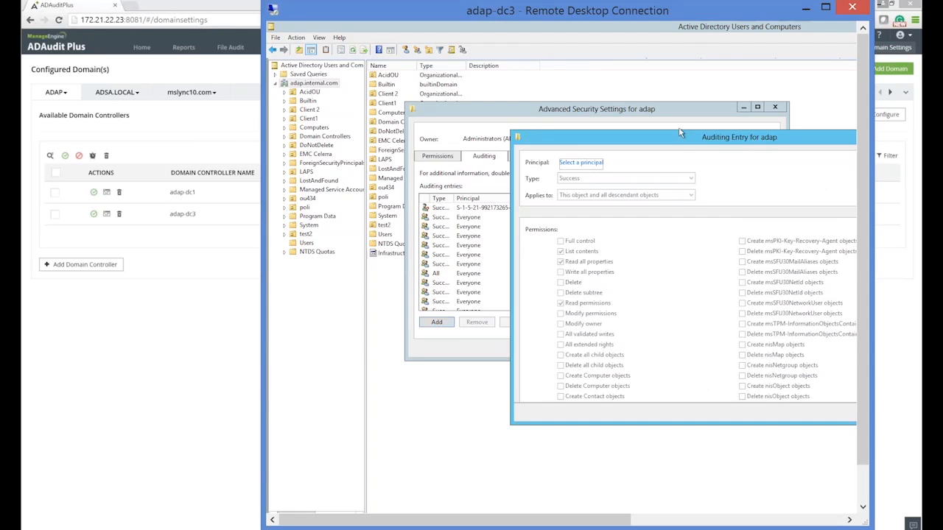
pyautogui.moveTo(669, 139); pyautogui.dragTo(517, 99)
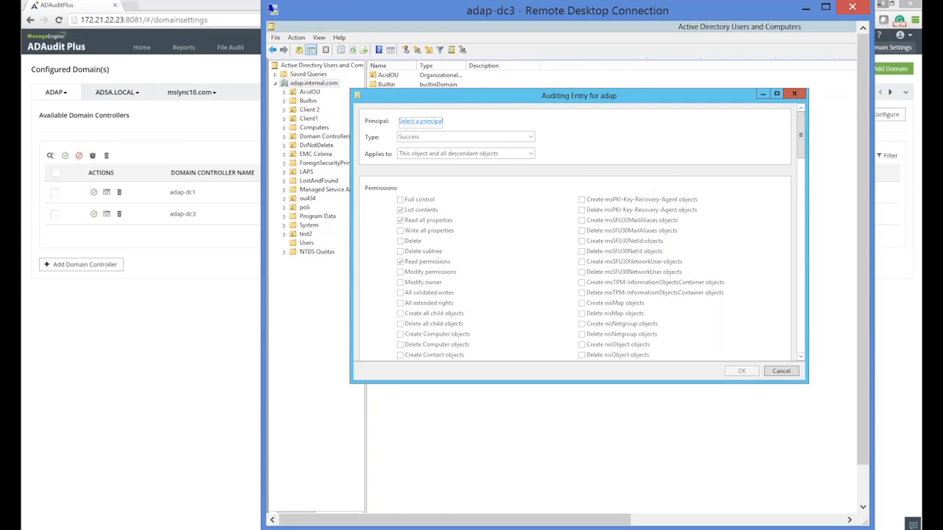
pyautogui.click(410, 126)
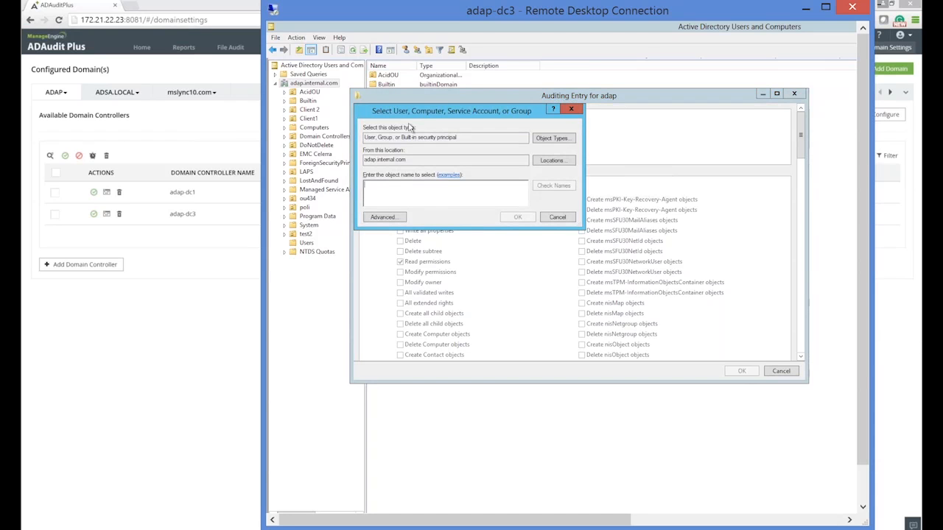
pyautogui.write('everyone')
pyautogui.press('Return')
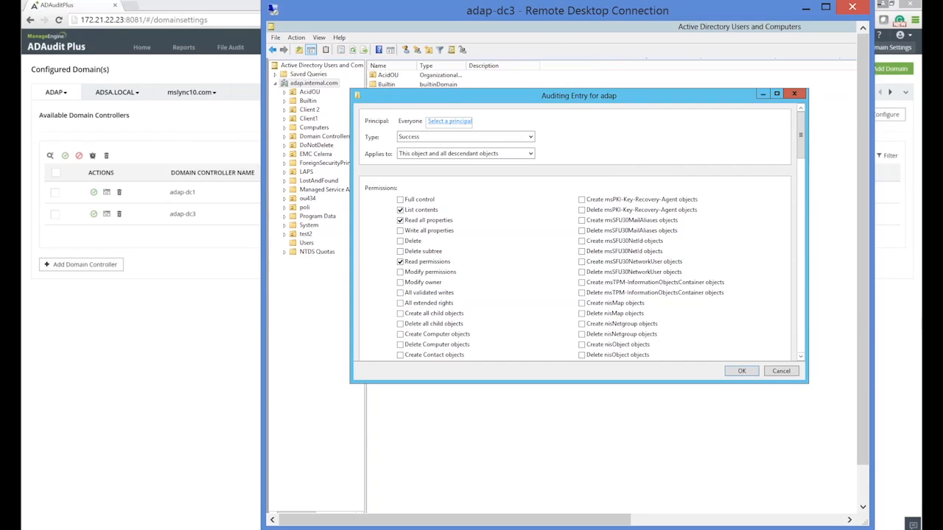
# View the scope choices for the Everyone auditing entry, keeping This object and all descendant objects.
pyautogui.click(450, 121)
pyautogui.click(426, 153)
pyautogui.click(425, 153)
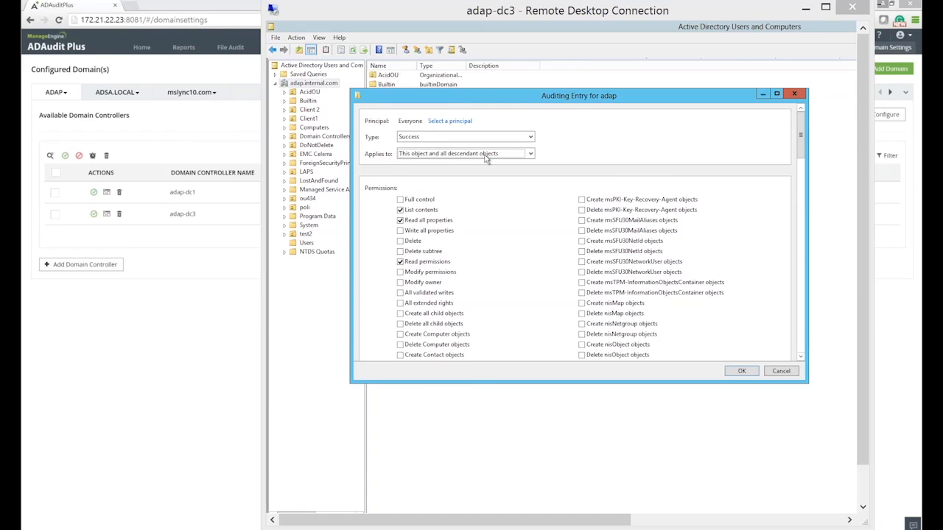
pyautogui.click(659, 179)
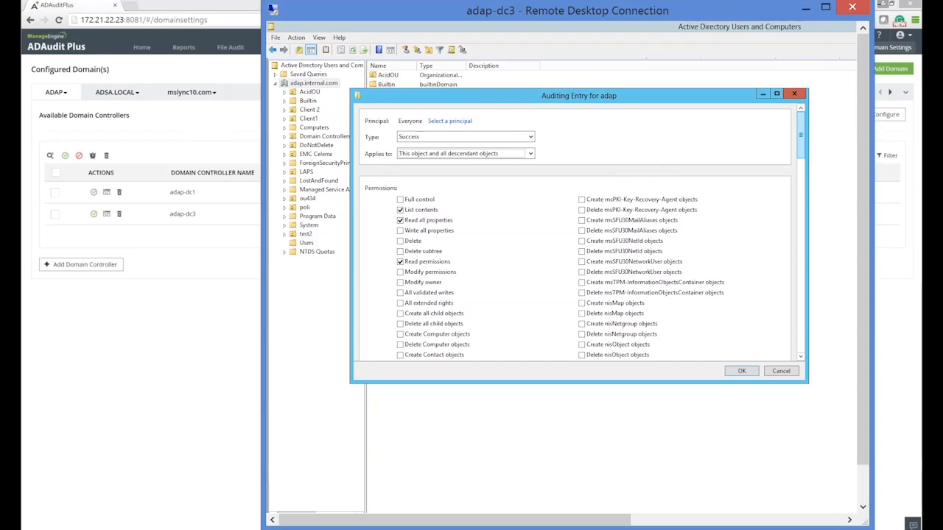
pyautogui.click(452, 153)
pyautogui.click(435, 155)
pyautogui.click(435, 159)
# Clear all preselected permissions and properties of the Everyone auditing entry.
pyautogui.moveTo(799, 157); pyautogui.dragTo(784, 364)
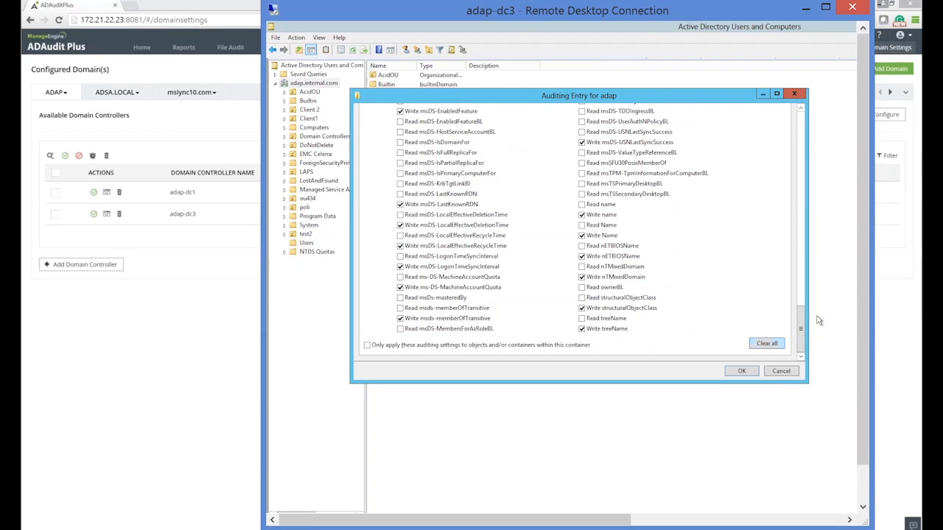
pyautogui.moveTo(801, 311); pyautogui.dragTo(817, 120)
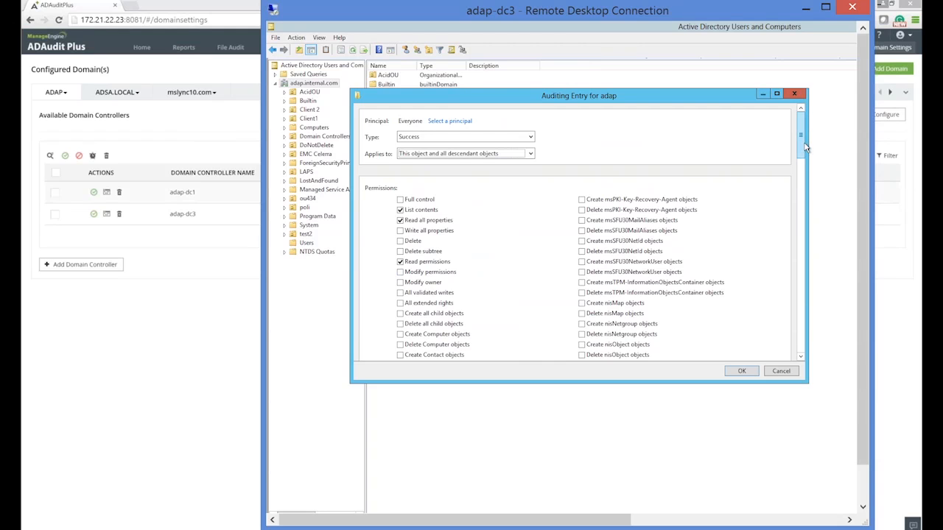
pyautogui.scroll(-10, 802, 179)
pyautogui.click(768, 341)
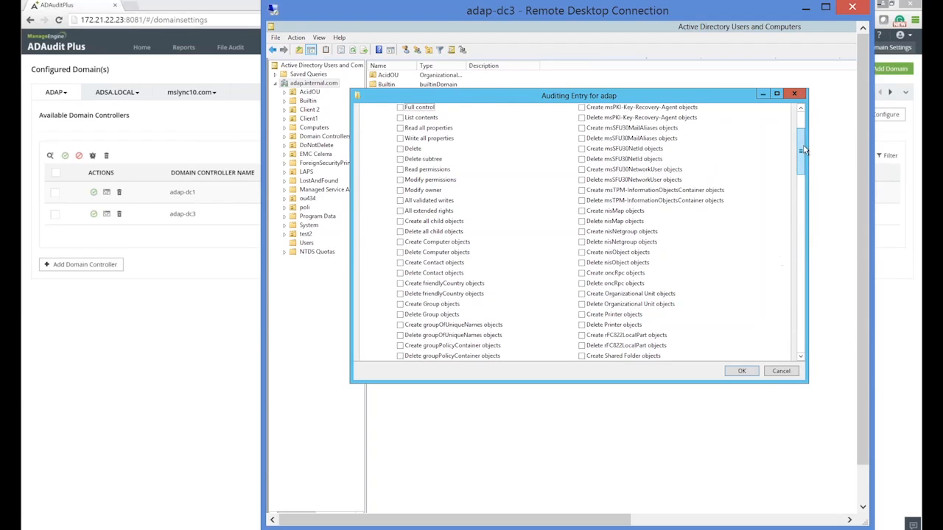
pyautogui.scroll(3, 803, 138)
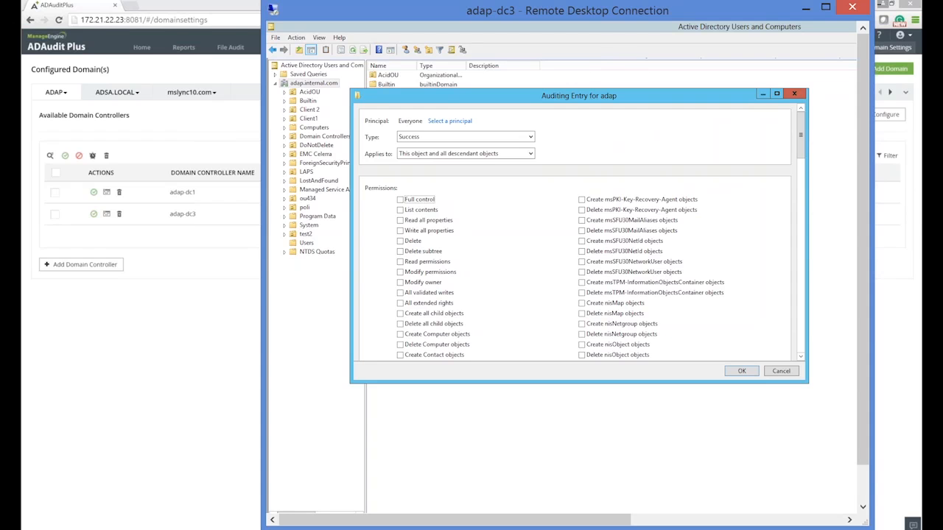
# Examine the permissions available for the Everyone auditing entry, including Modify owner and the create and delete object permissions.
pyautogui.click(435, 283)
pyautogui.scroll(-1, 494, 291)
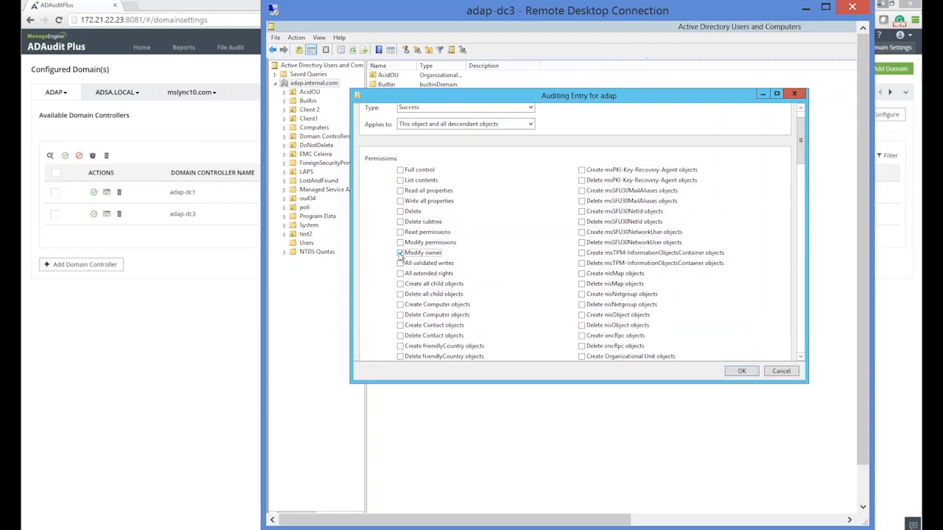
pyautogui.scroll(-1, 462, 238)
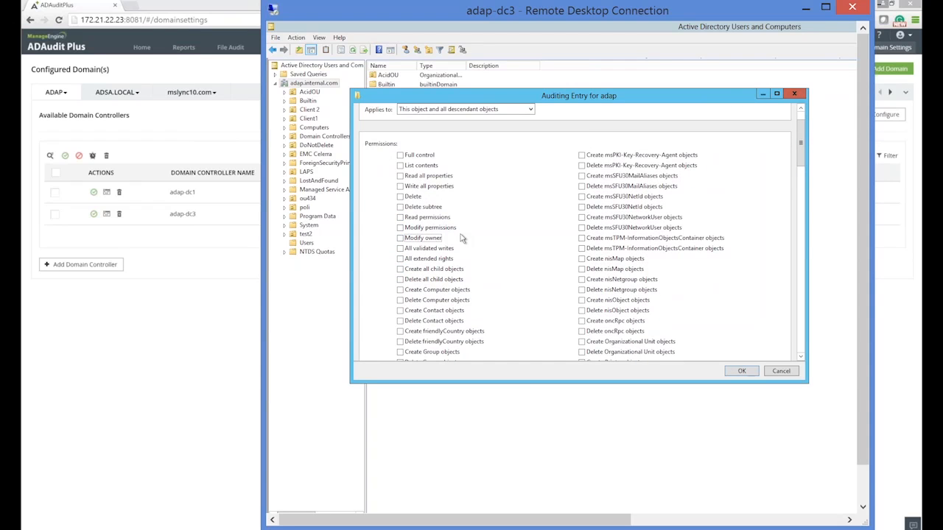
pyautogui.scroll(-1, 462, 237)
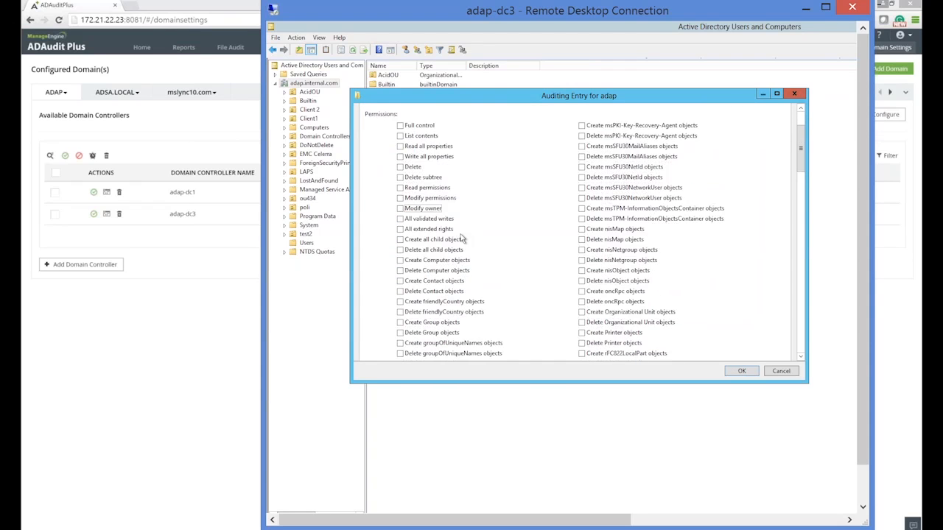
pyautogui.scroll(3, 462, 237)
pyautogui.scroll(-5, 462, 238)
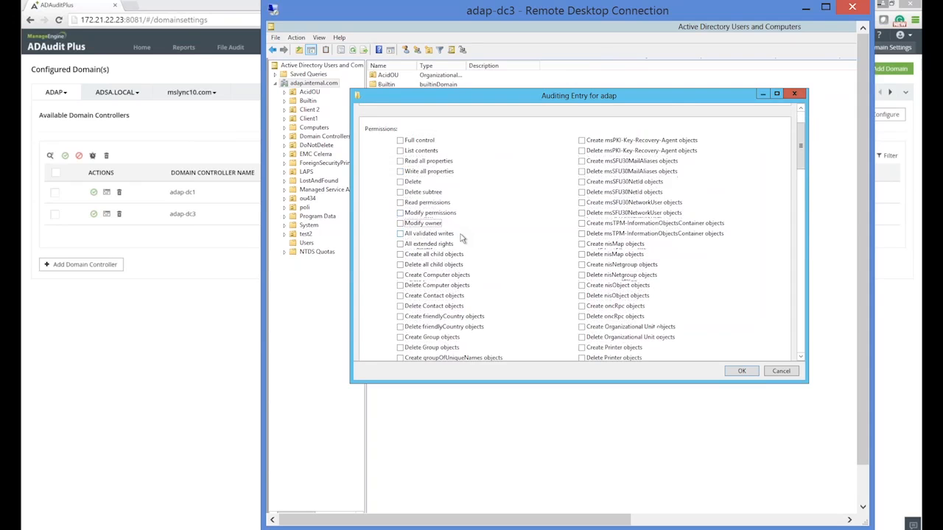
pyautogui.scroll(-3, 461, 238)
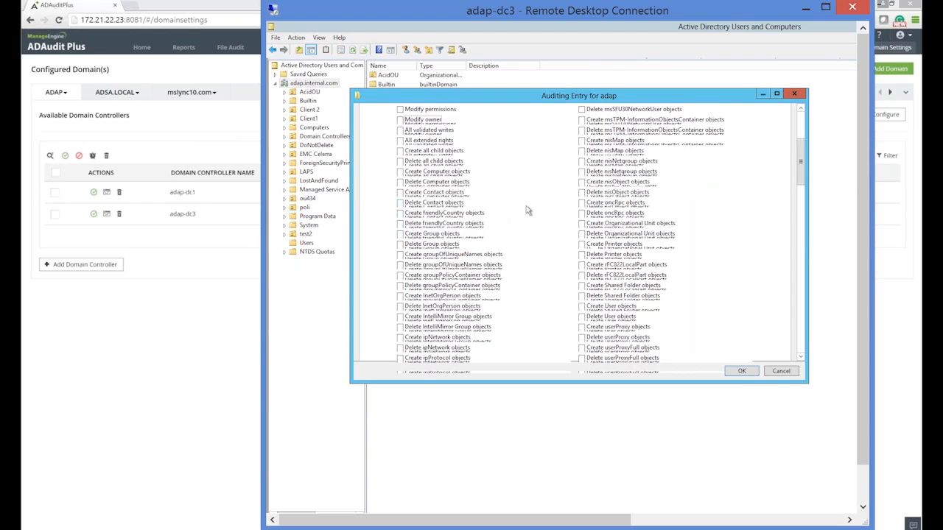
pyautogui.scroll(2, 526, 210)
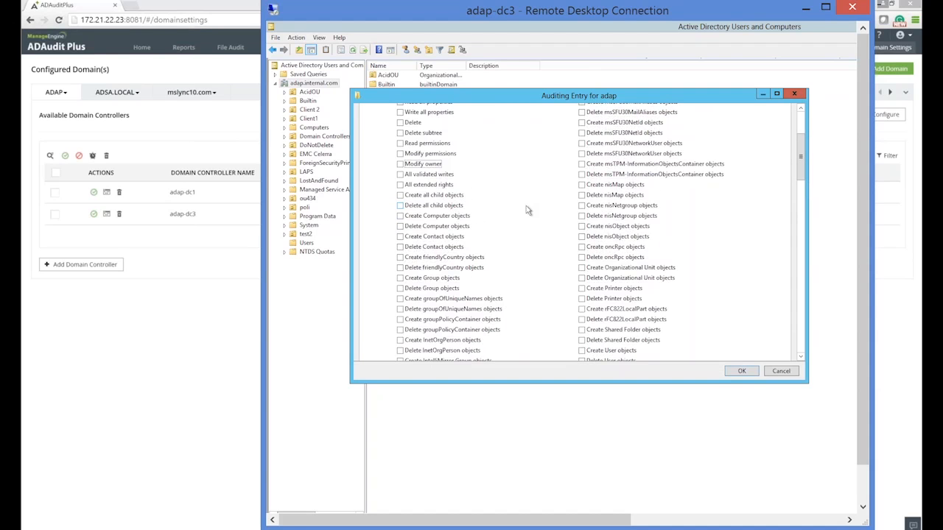
pyautogui.scroll(-1, 526, 210)
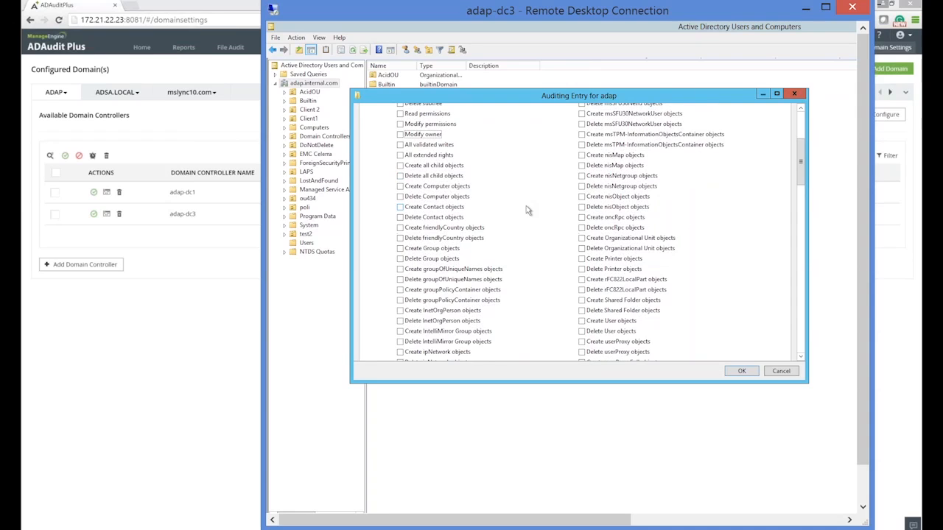
pyautogui.scroll(1, 526, 205)
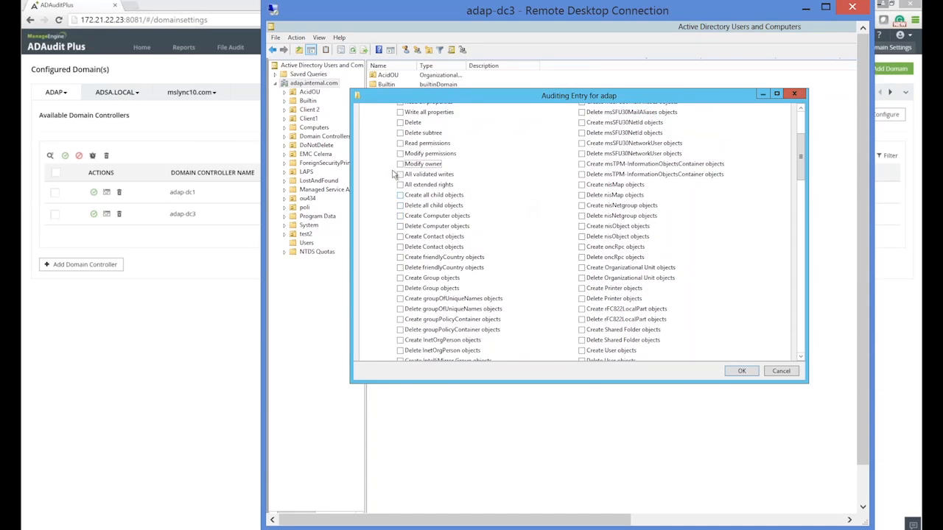
# Mark Modify permissions for auditing in the Everyone entry and look over the rest of its permission list.
pyautogui.click(400, 155)
pyautogui.scroll(1, 539, 181)
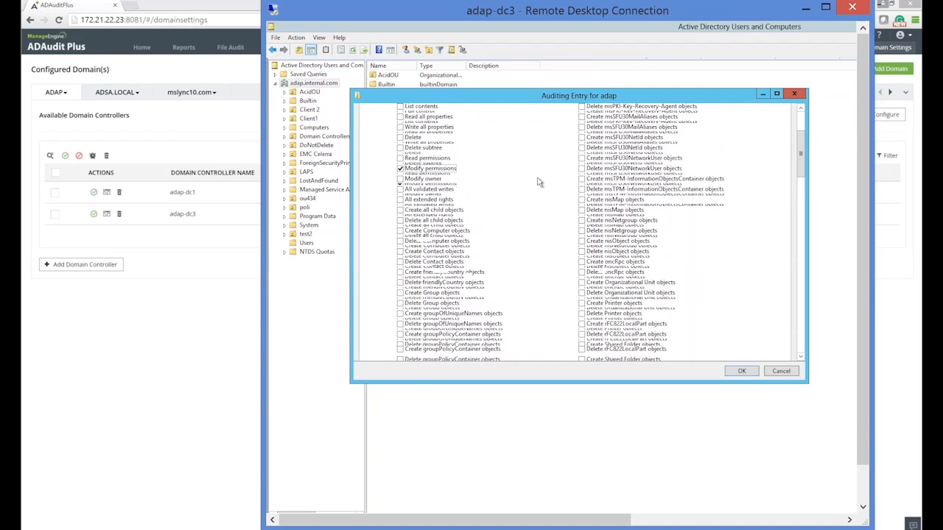
pyautogui.scroll(-3, 538, 182)
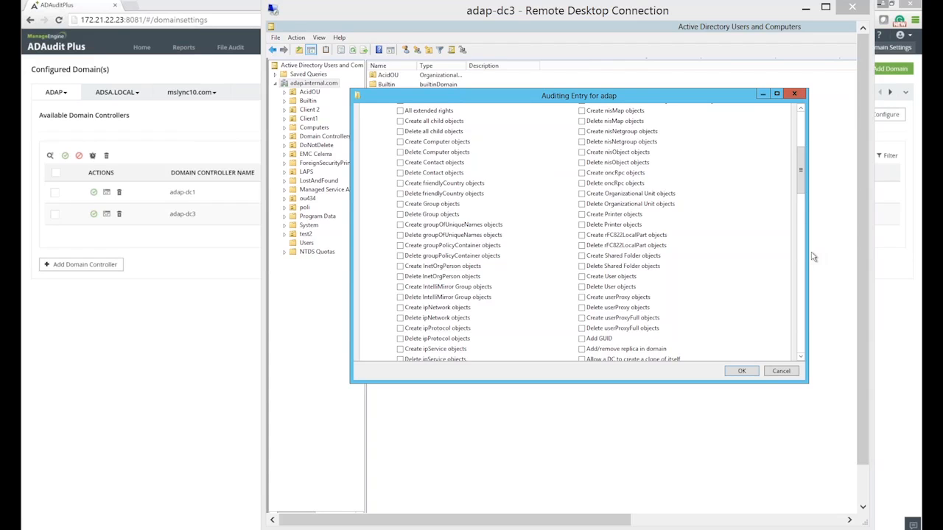
pyautogui.click(802, 192)
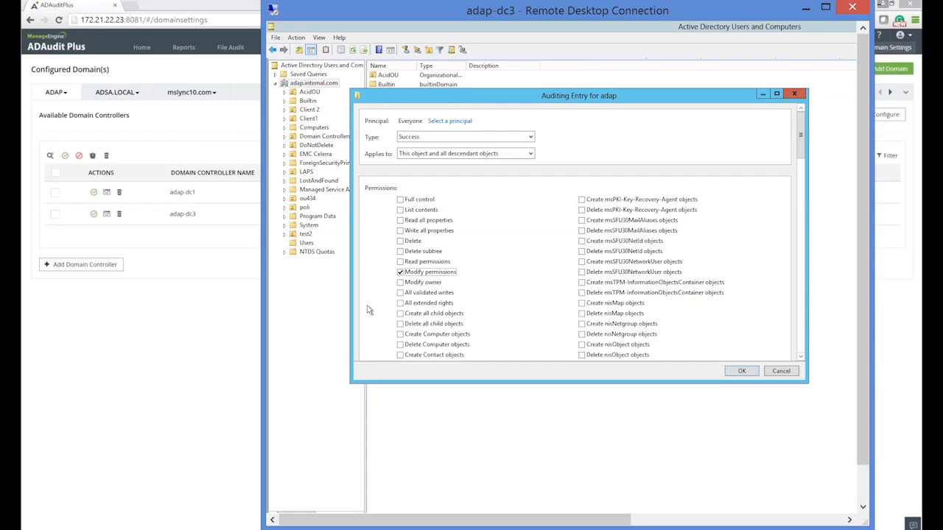
# Discard the new auditing entry and close the domain's advanced security settings and properties.
pyautogui.click(795, 95)
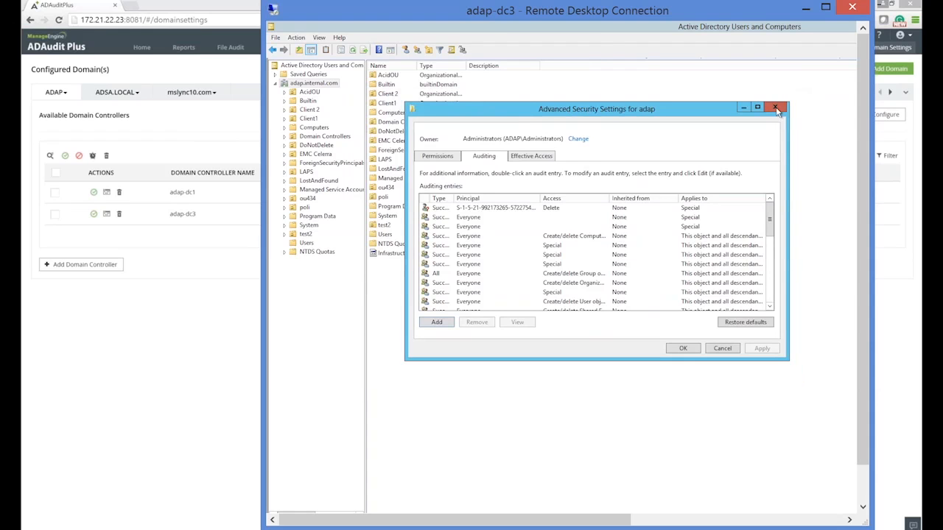
pyautogui.click(779, 109)
pyautogui.click(679, 115)
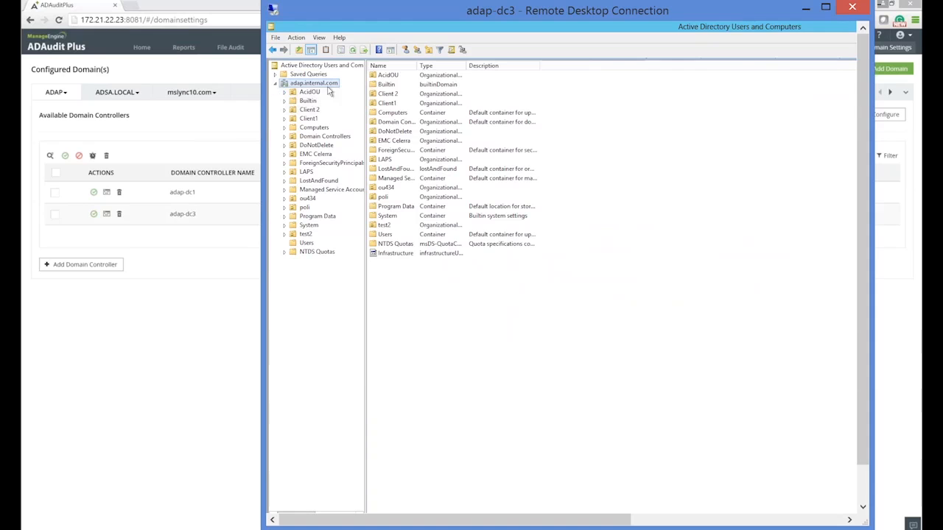
# Open the properties of the second account in the domain's Users container and show its group memberships.
pyautogui.click(284, 234)
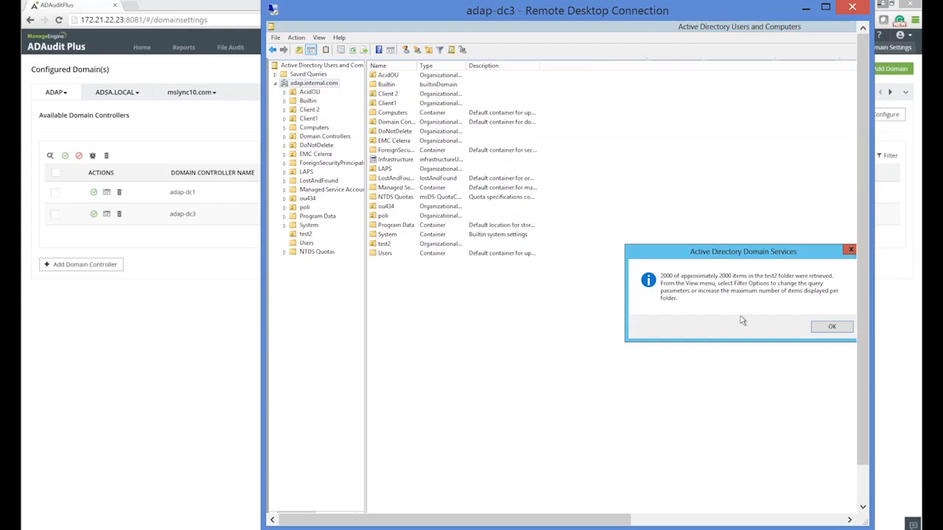
pyautogui.click(850, 250)
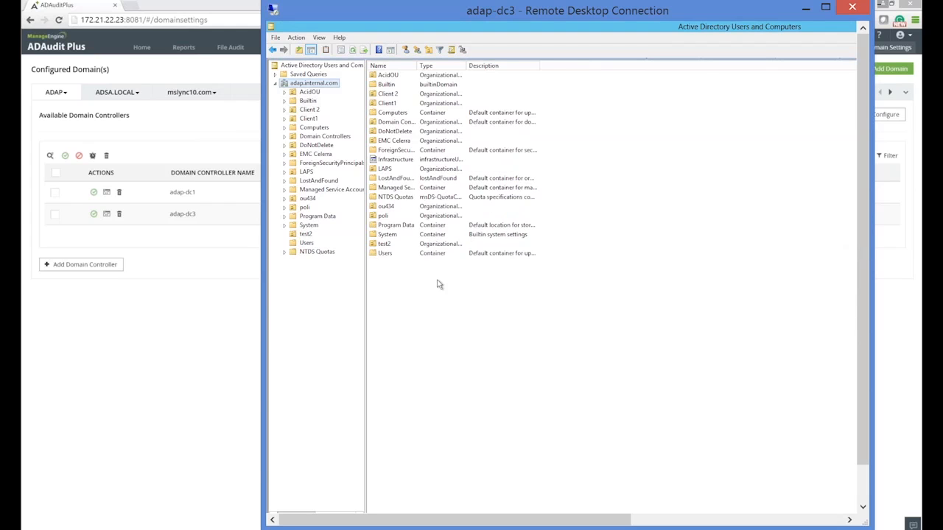
pyautogui.click(308, 243)
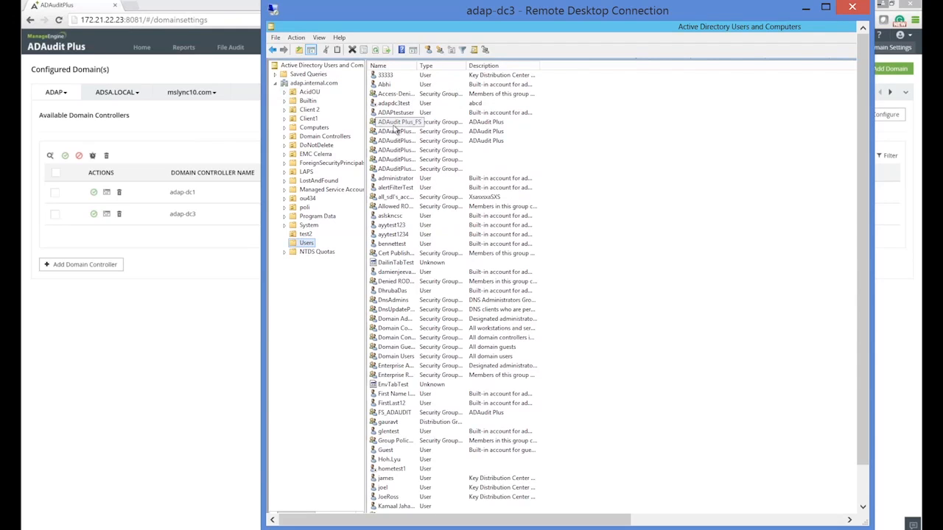
pyautogui.click(383, 86)
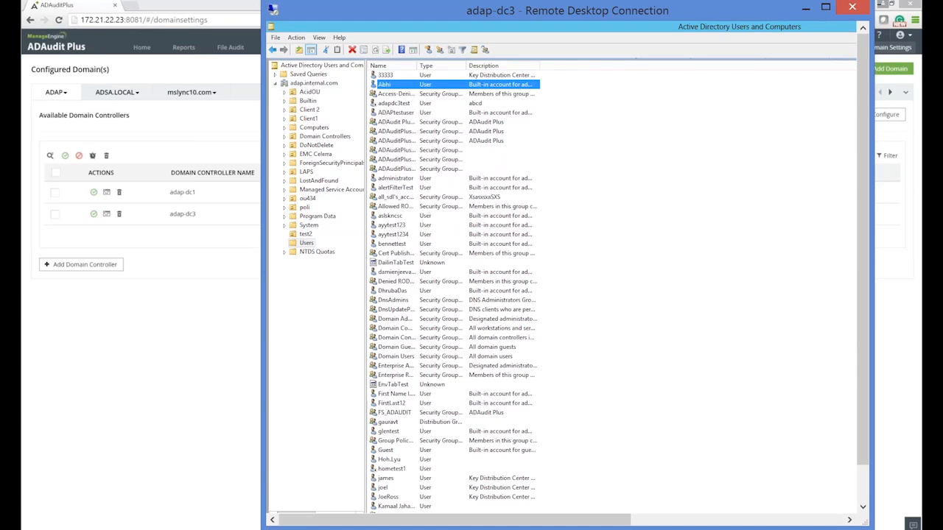
pyautogui.rightClick(396, 87)
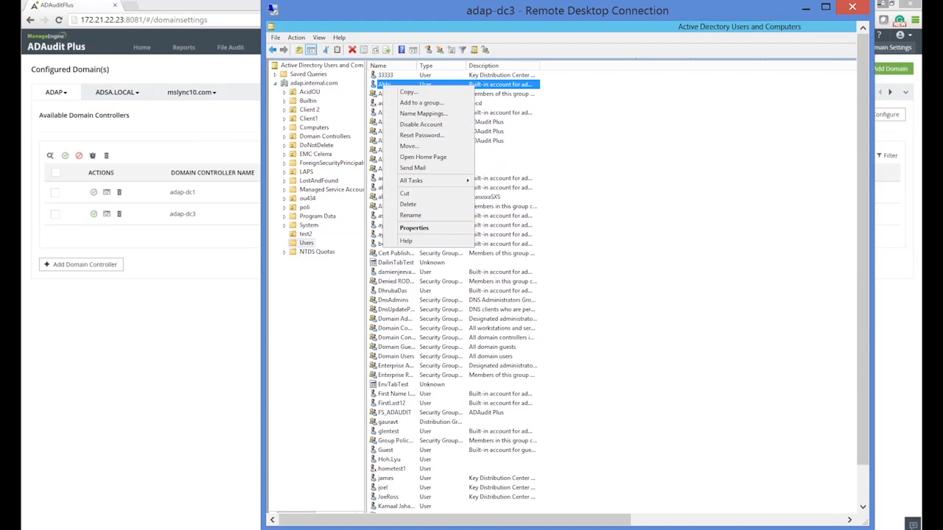
pyautogui.click(425, 227)
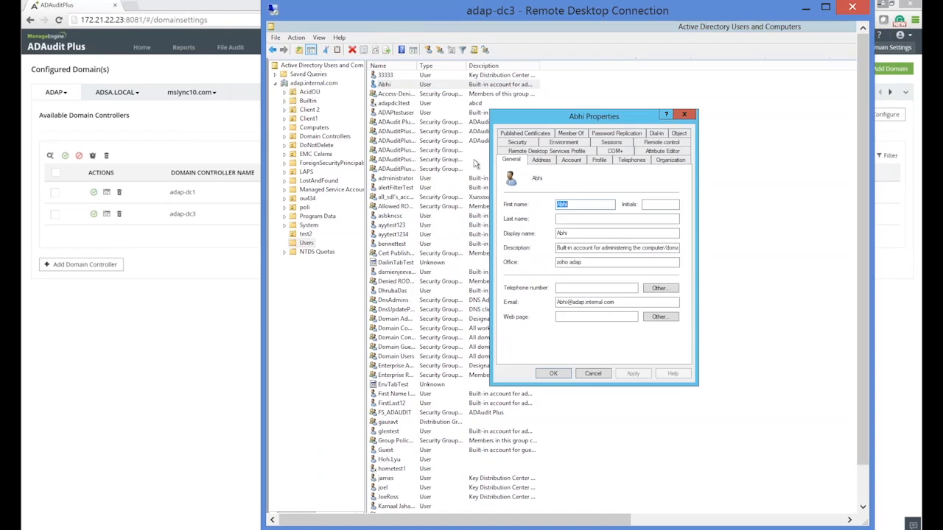
pyautogui.click(570, 134)
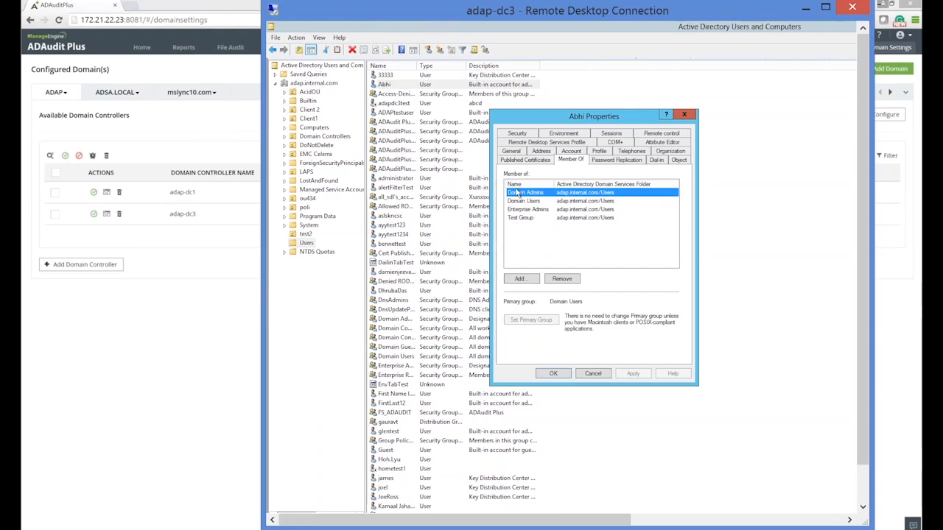
# Remove the user account from Domain Admins, Enterprise Admins and Test Group, and save its properties.
pyautogui.click(520, 220)
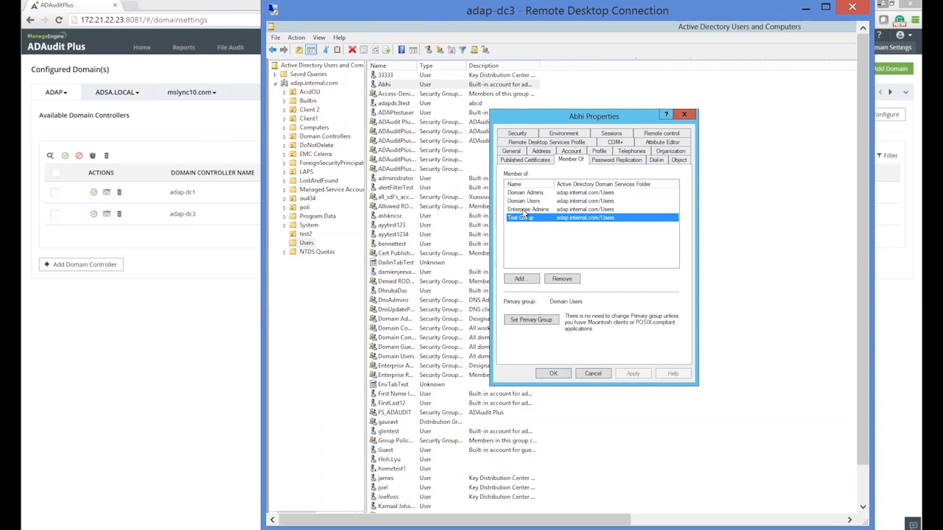
pyautogui.keyDown('shift'); pyautogui.click(524, 212); pyautogui.keyUp('shift')
pyautogui.keyDown('shift'); pyautogui.click(525, 204); pyautogui.keyUp('shift')
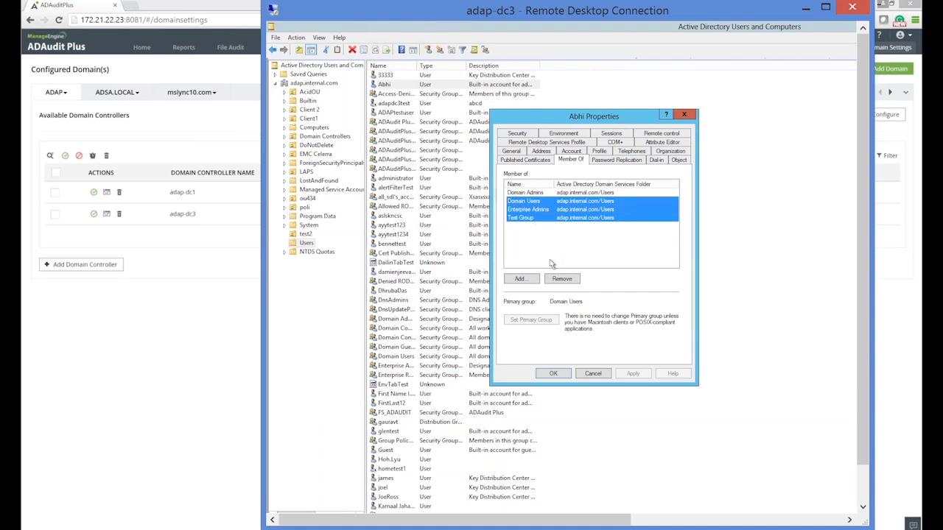
pyautogui.click(529, 210)
pyautogui.keyDown('shift'); pyautogui.click(526, 218); pyautogui.keyUp('shift')
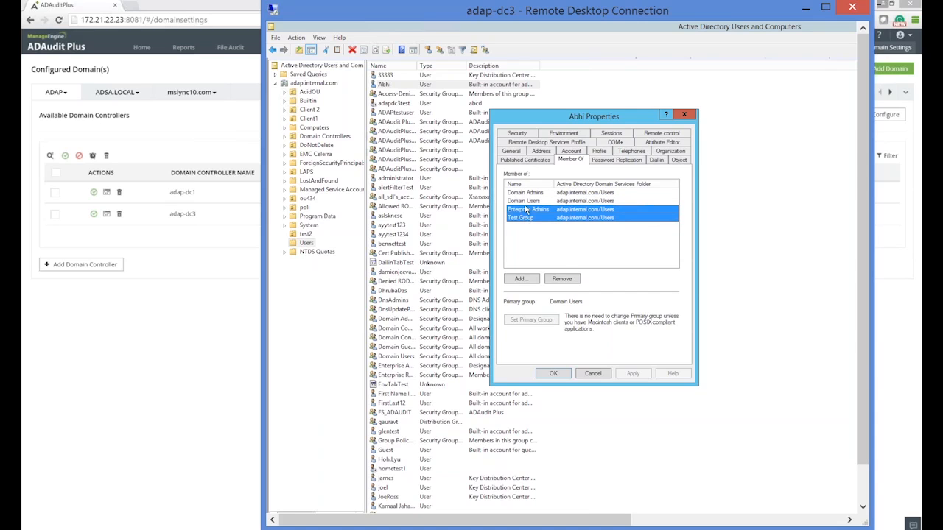
pyautogui.keyDown('ctrl'); pyautogui.click(528, 193); pyautogui.keyUp('ctrl')
pyautogui.click(562, 280)
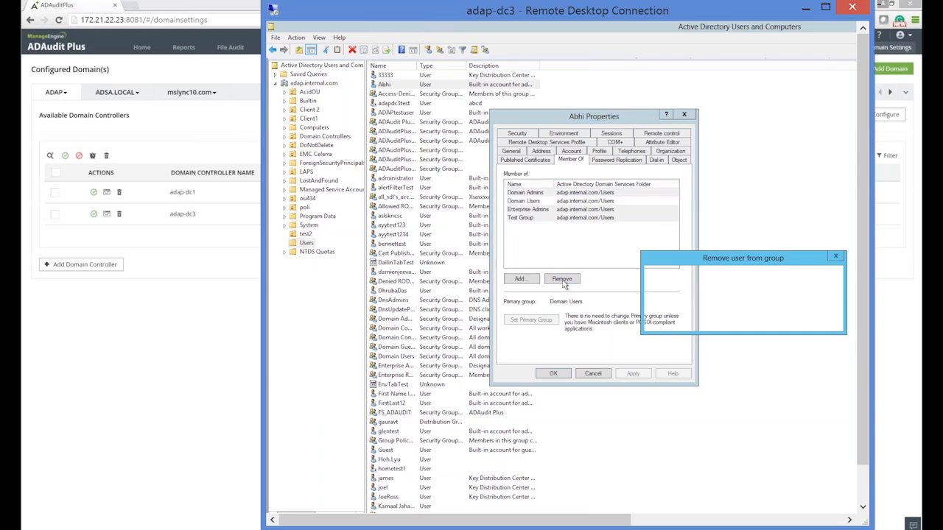
pyautogui.click(769, 321)
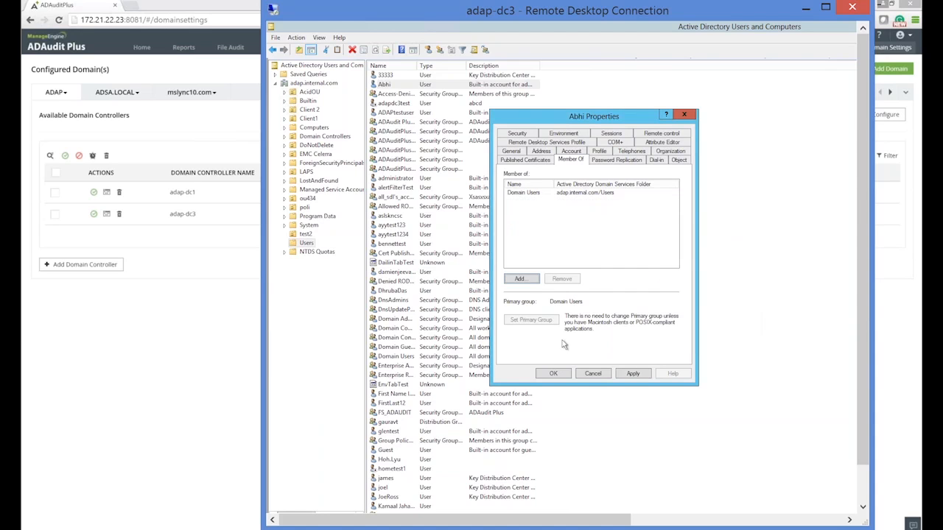
pyautogui.click(553, 374)
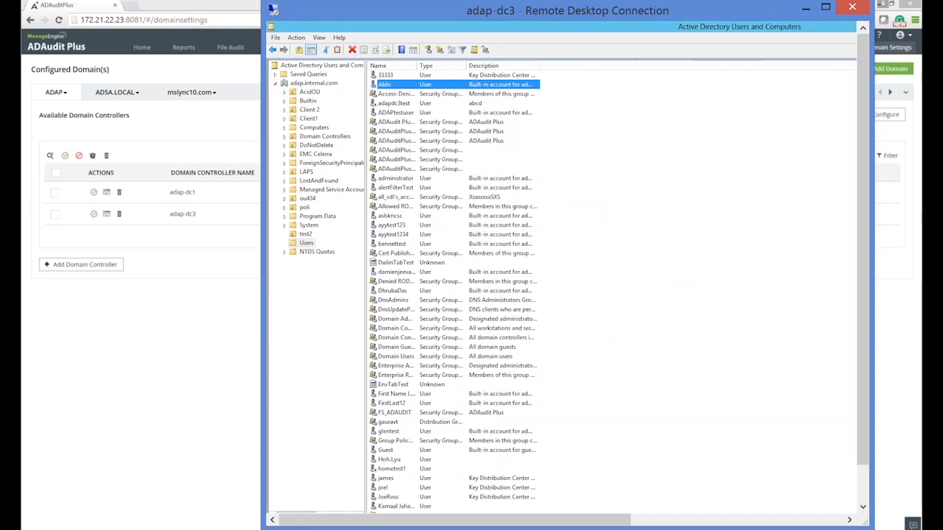
# Switch to ADAudit Plus and check the group, member and caller of the newest entry in Recently Removed Members from Security Groups.
pyautogui.hotkey('alt', 'Tab')
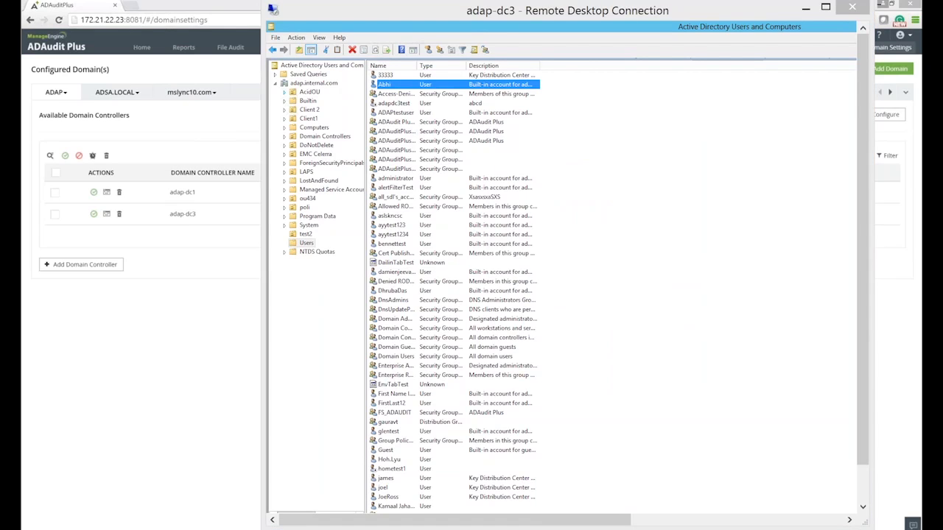
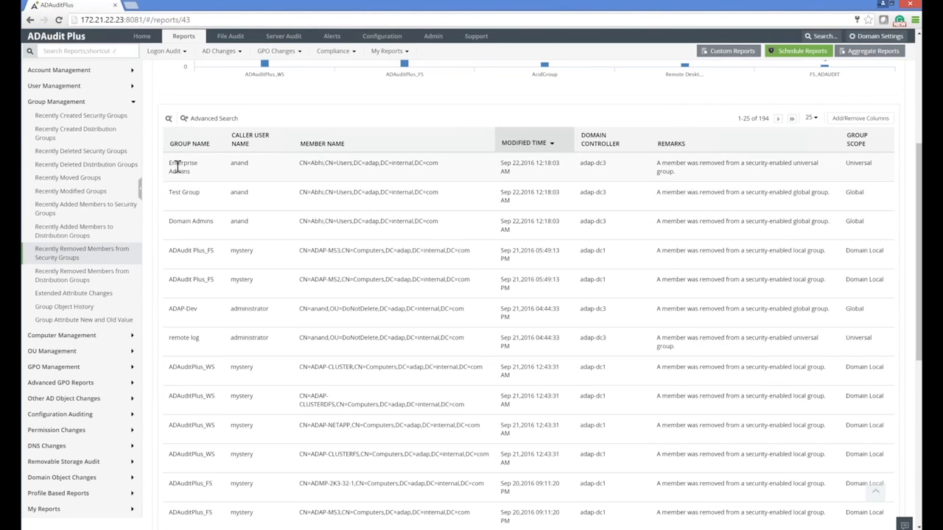
pyautogui.moveTo(170, 162); pyautogui.dragTo(203, 171)
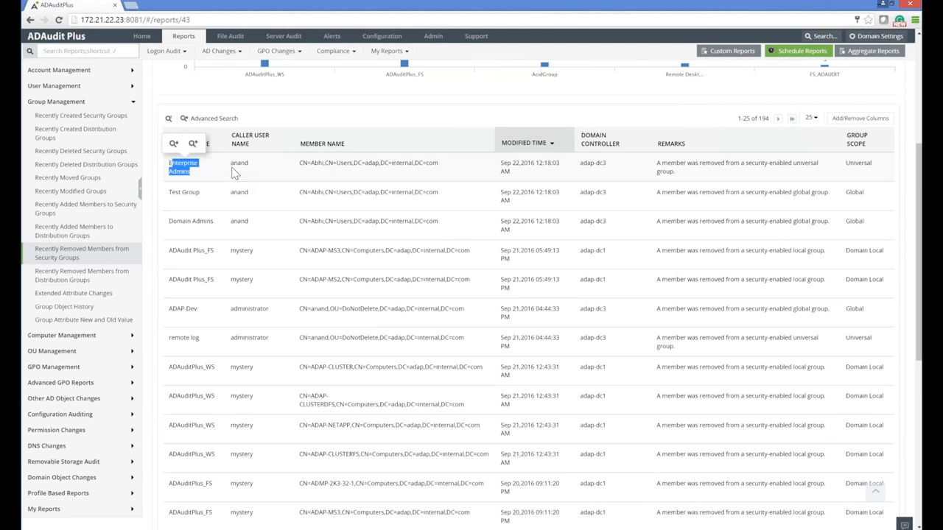
pyautogui.moveTo(311, 162); pyautogui.dragTo(417, 169)
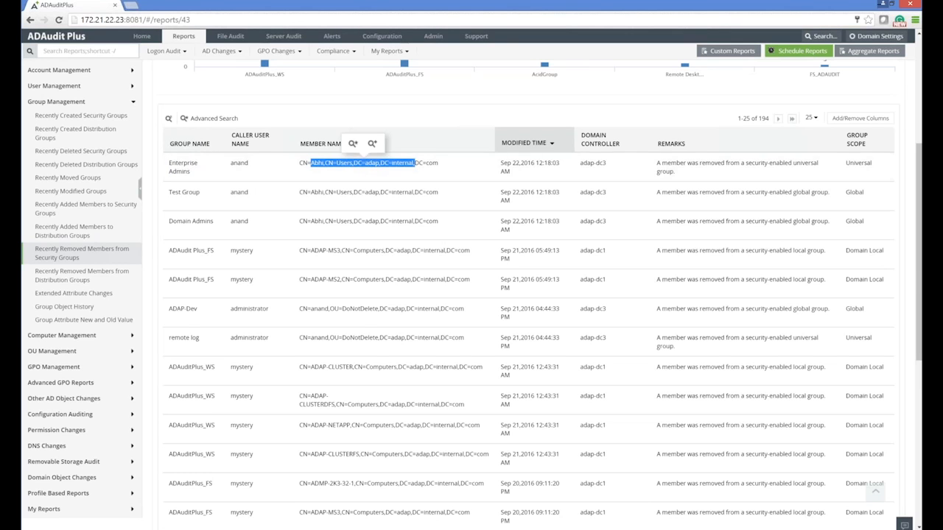
pyautogui.moveTo(230, 162); pyautogui.dragTo(253, 164)
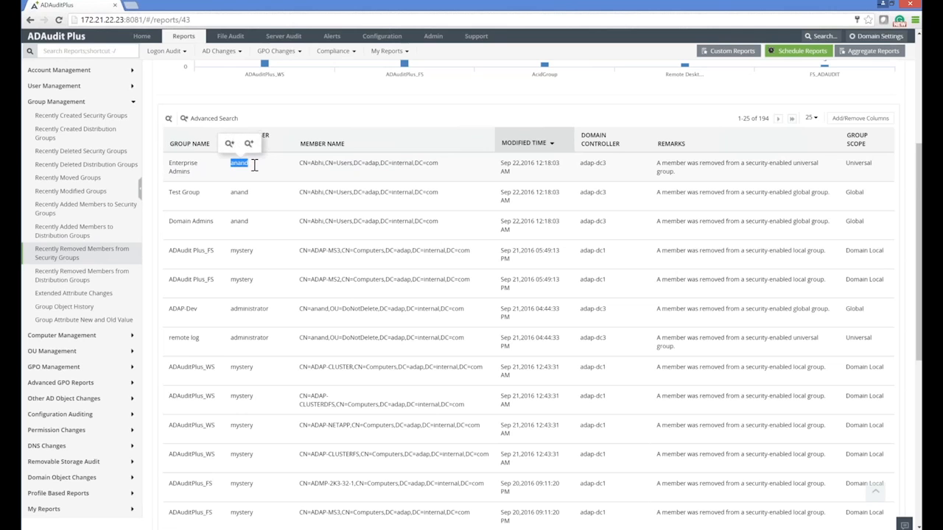
# Return to the adap-dc3 remote session in full screen and show its Start screen to check the signed-in account.
pyautogui.doubleClick(805, 6)
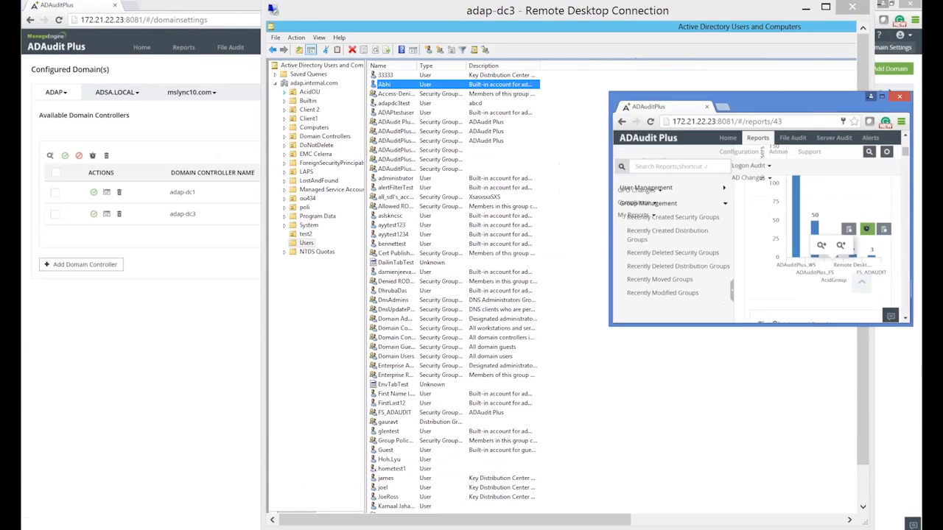
pyautogui.doubleClick(519, 13)
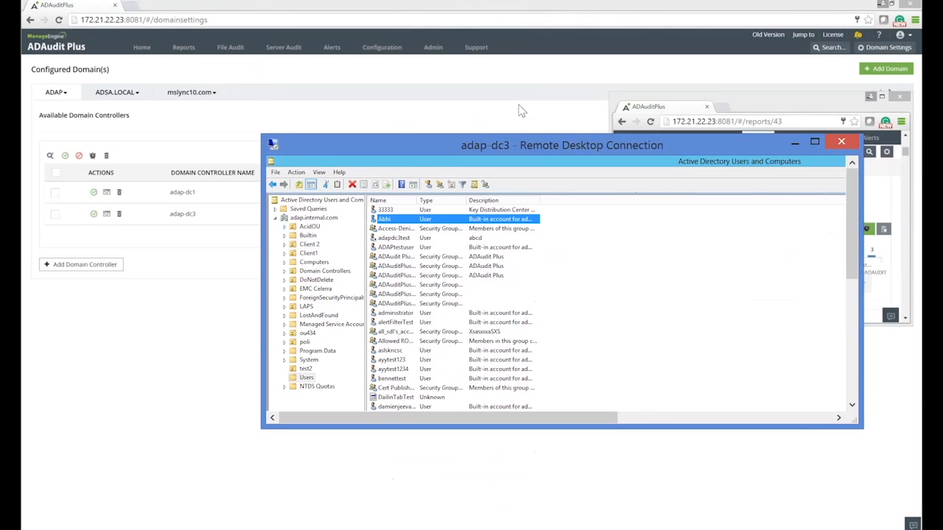
pyautogui.doubleClick(536, 147)
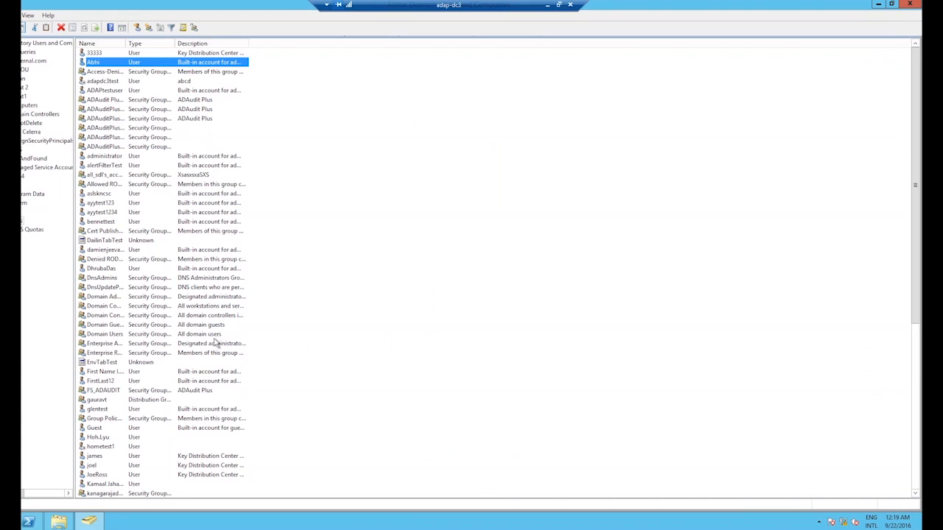
pyautogui.press('super')
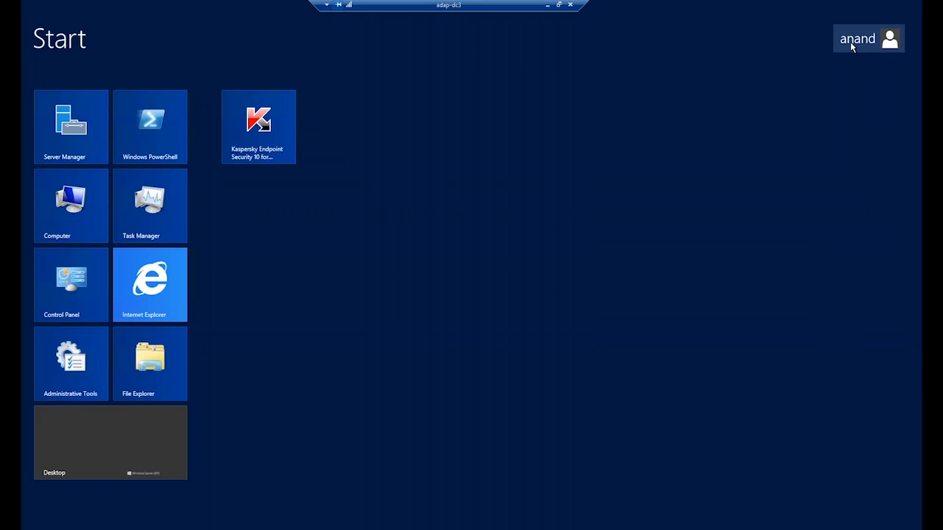
# Switch back to ADAudit Plus, review the Recently Removed Members from Security Groups report and its chart, and open the active alerts.
pyautogui.click(546, 4)
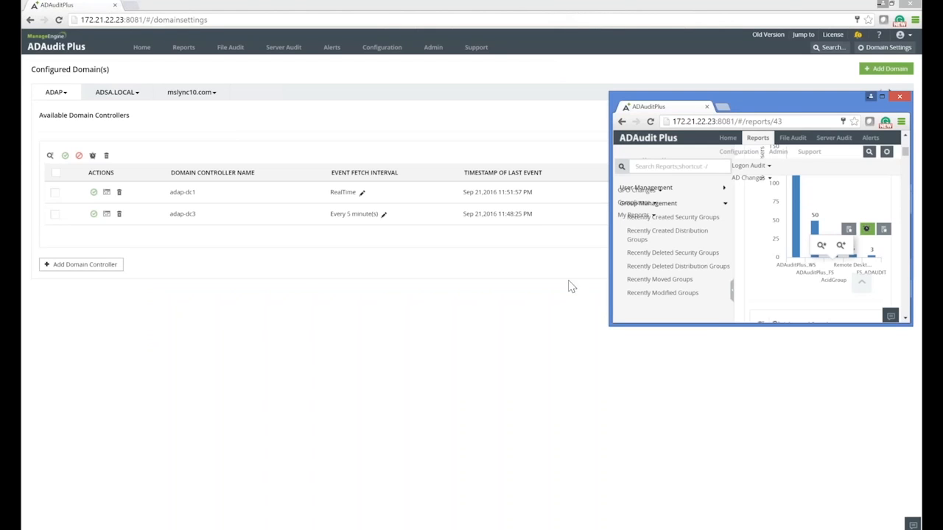
pyautogui.doubleClick(817, 101)
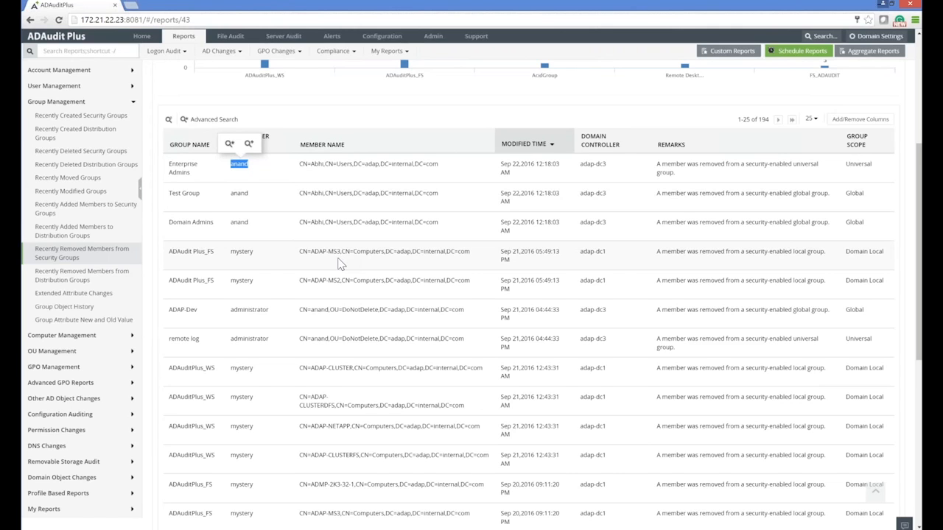
pyautogui.scroll(3, 340, 264)
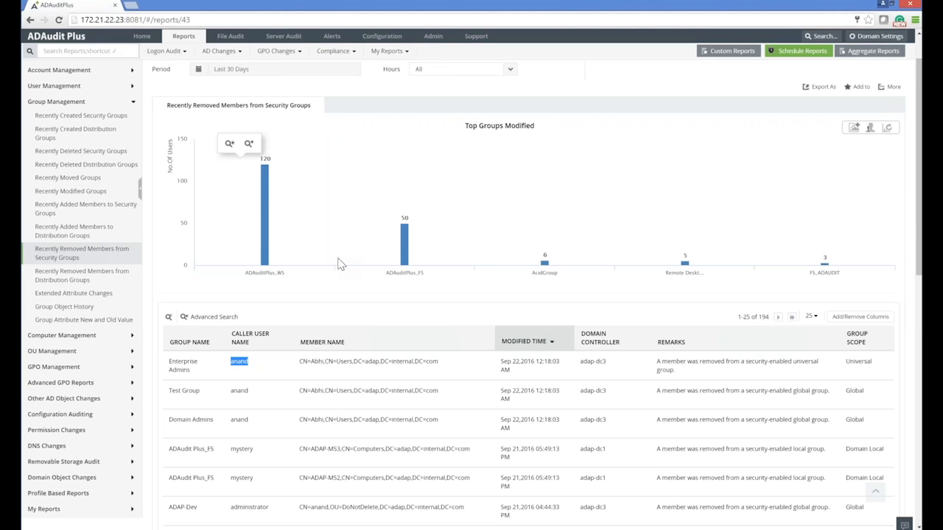
pyautogui.scroll(1, 284, 317)
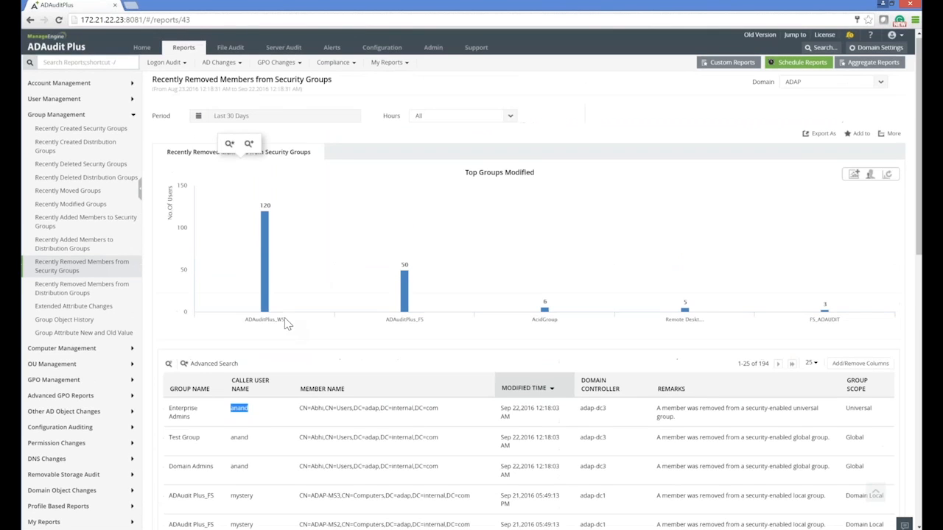
pyautogui.click(332, 50)
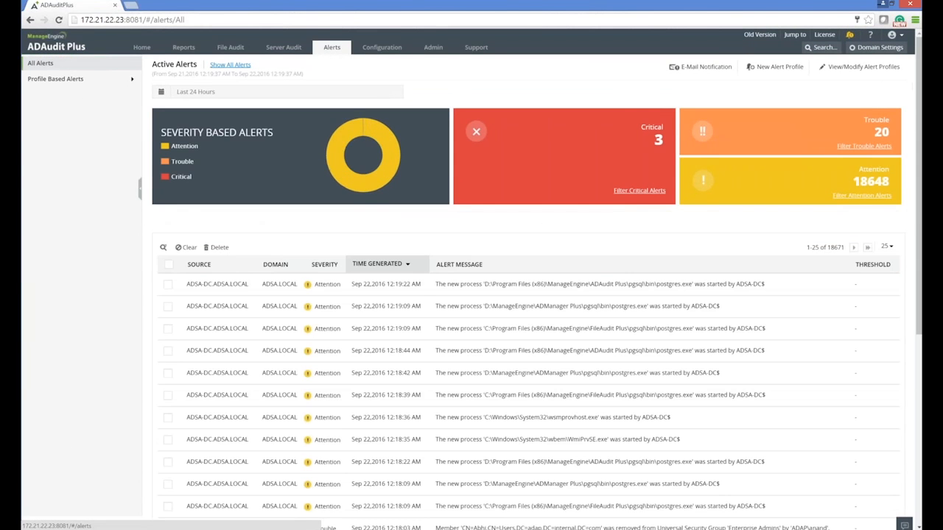
# Open the mail server settings and send a test mail to the recipient's e-mail address.
pyautogui.click(433, 49)
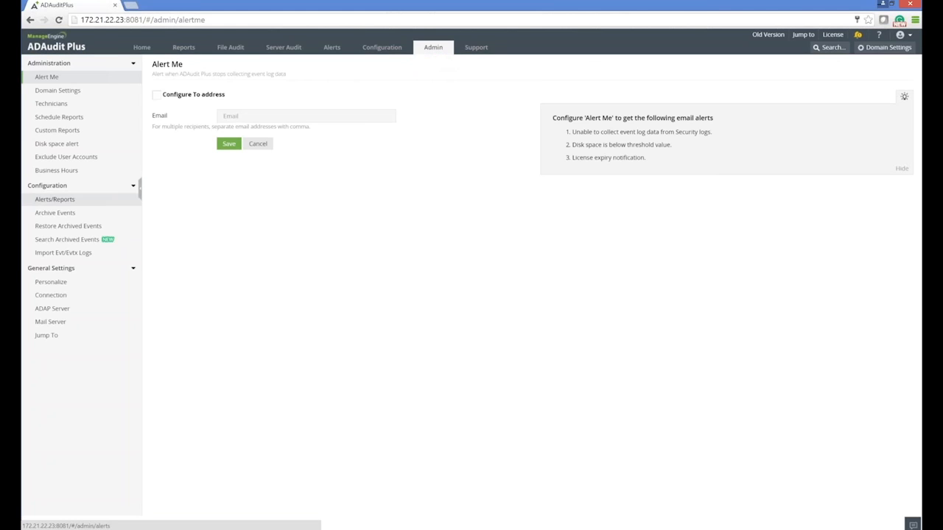
pyautogui.click(49, 328)
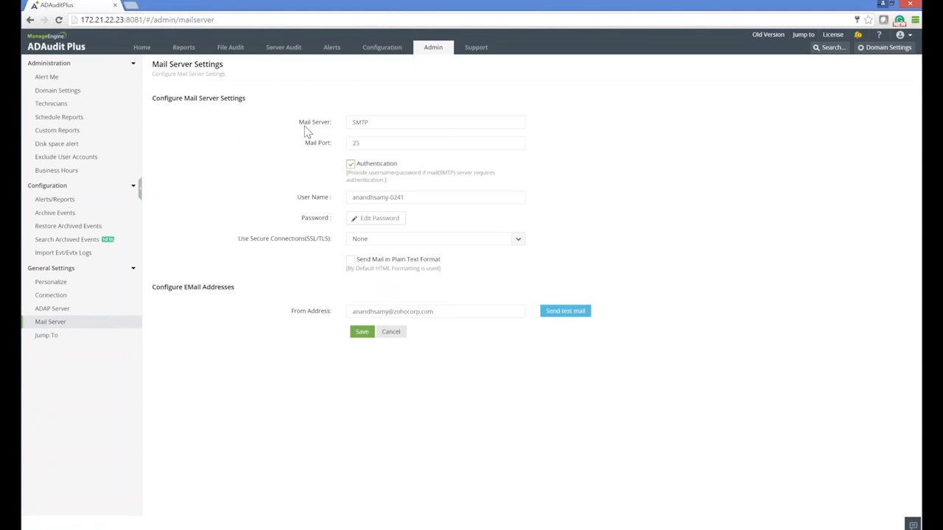
pyautogui.moveTo(298, 123); pyautogui.dragTo(358, 160)
pyautogui.click(565, 314)
pyautogui.click(391, 334)
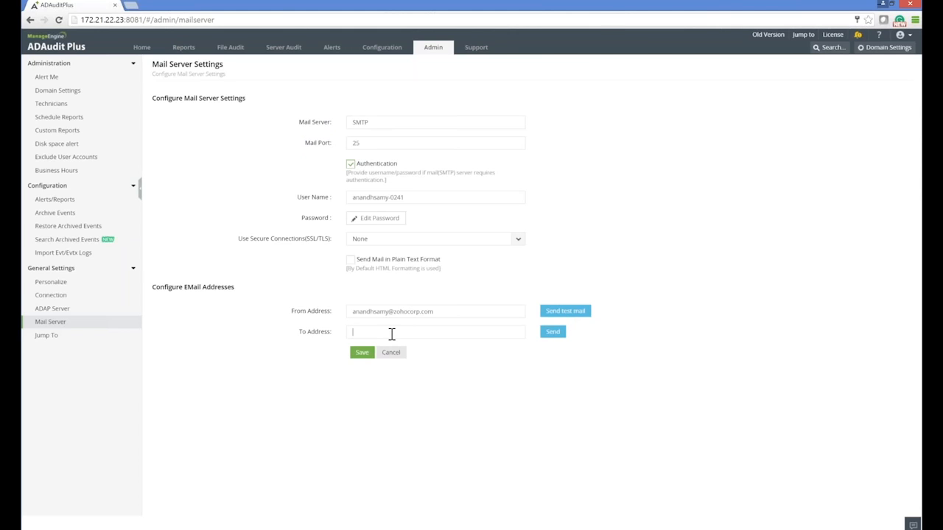
pyautogui.write('anna')
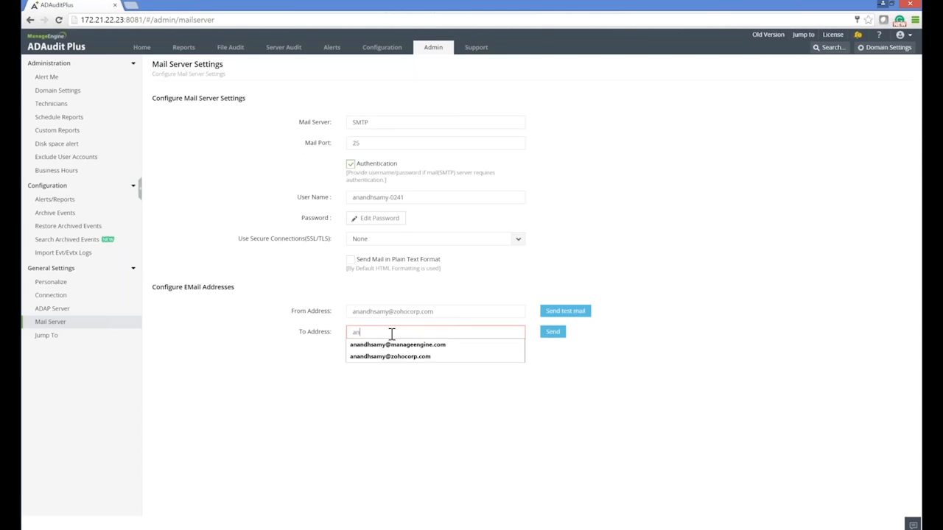
pyautogui.press('BackSpace')
pyautogui.press('BackSpace')
pyautogui.click(391, 357)
pyautogui.click(554, 333)
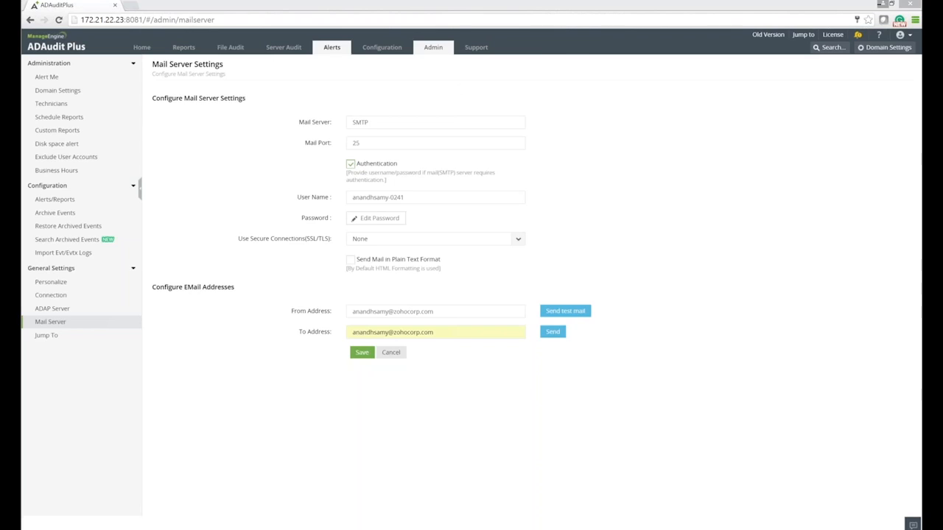
# Go from the active alerts to the alert profiles and start a new alert profile named "test_security group".
pyautogui.click(333, 50)
pyautogui.click(207, 64)
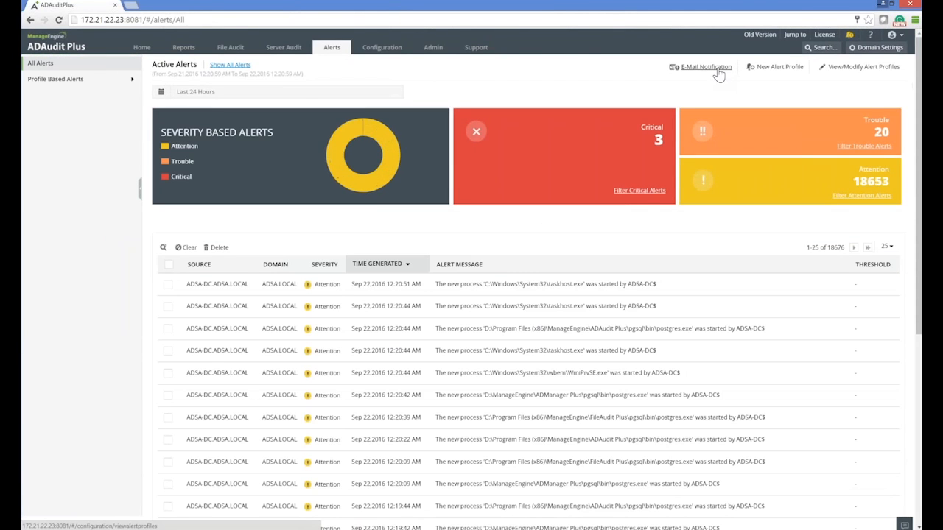
pyautogui.click(717, 70)
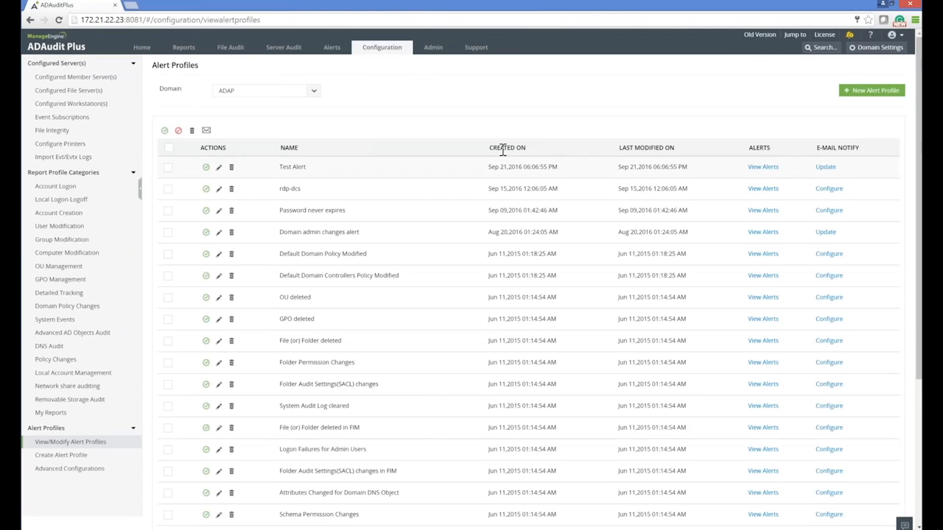
pyautogui.click(883, 91)
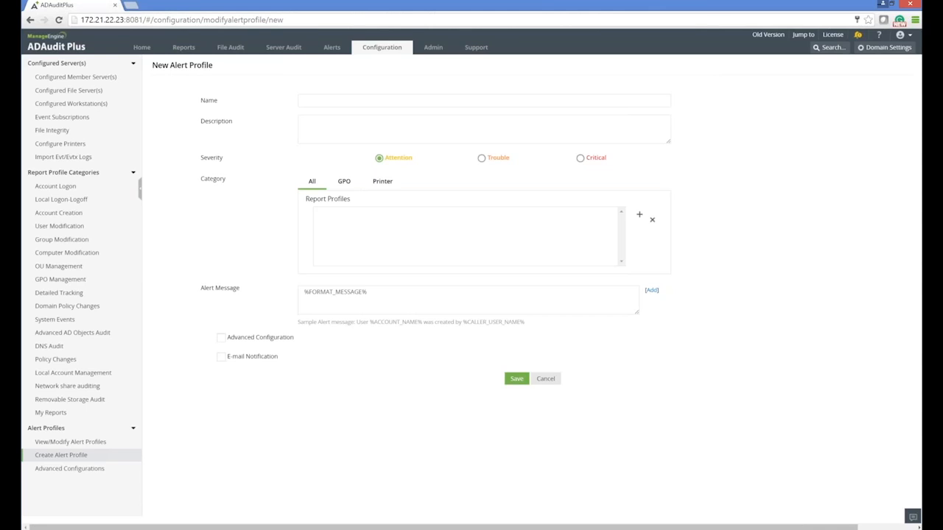
pyautogui.click(396, 100)
pyautogui.write('test_')
pyautogui.write('security group')
# Add the Modified Security Groups report profile from the Group Modification category to the new alert profile.
pyautogui.click(639, 215)
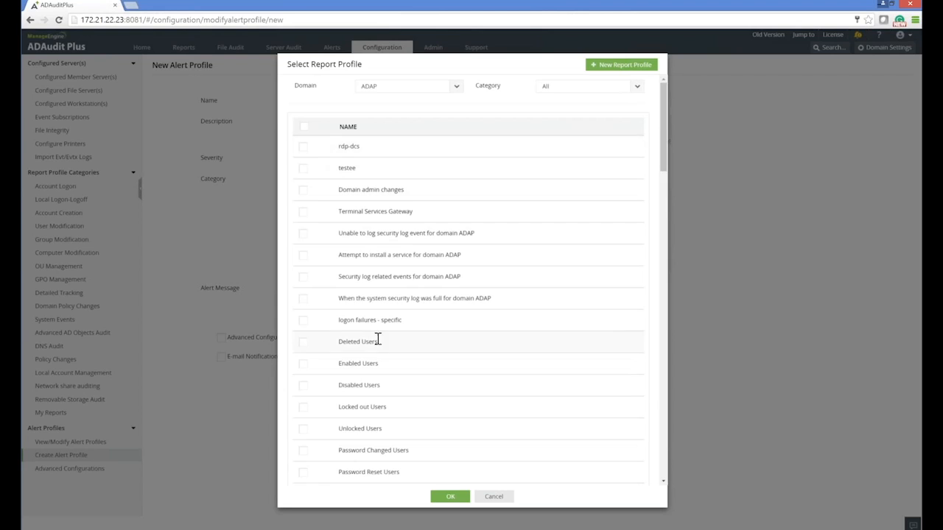
pyautogui.scroll(-5, 377, 340)
pyautogui.scroll(4, 468, 339)
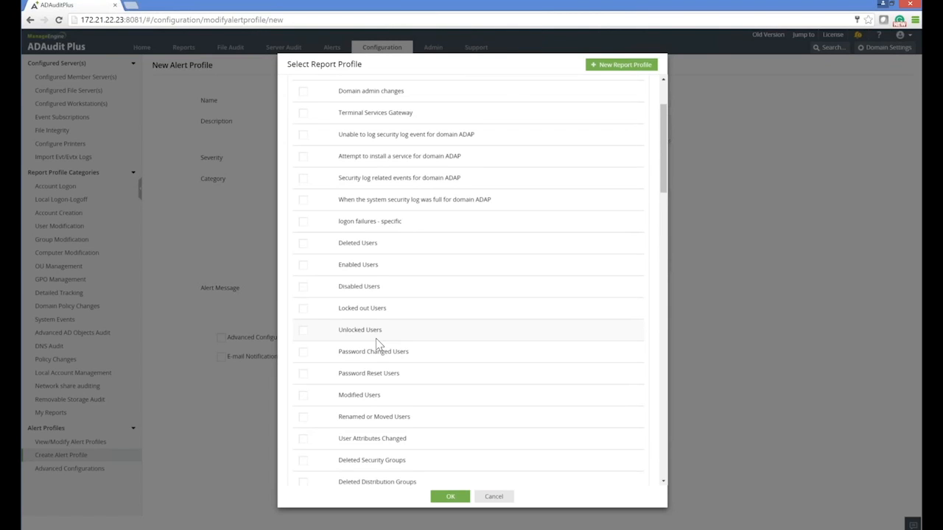
pyautogui.scroll(2, 377, 343)
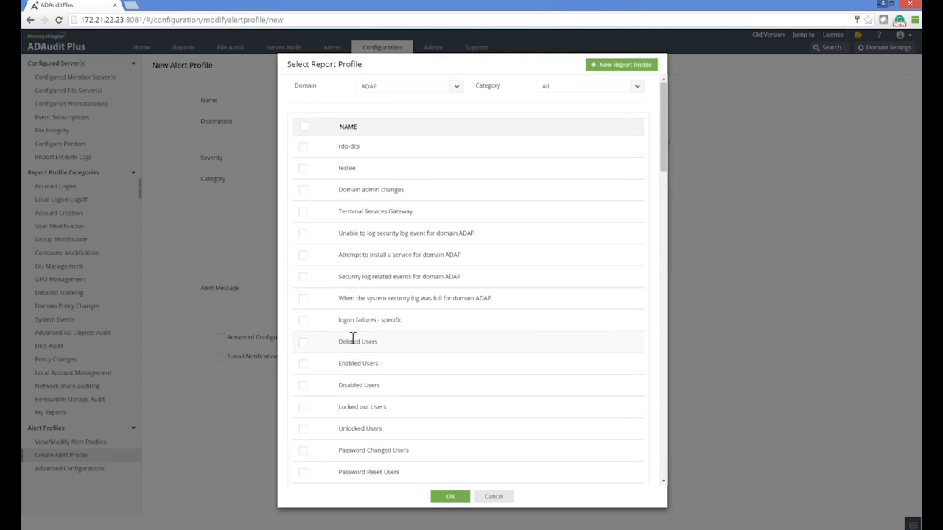
pyautogui.click(410, 89)
pyautogui.click(410, 89)
pyautogui.click(564, 89)
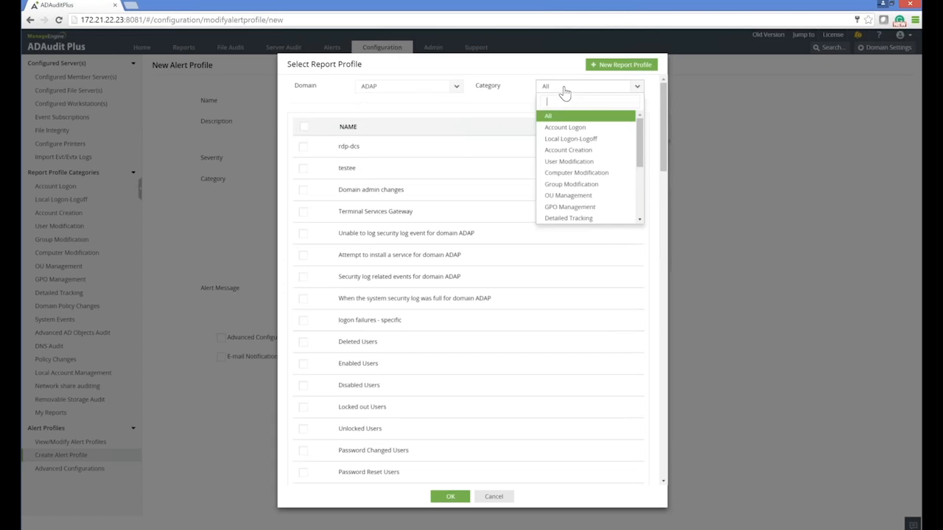
pyautogui.click(570, 184)
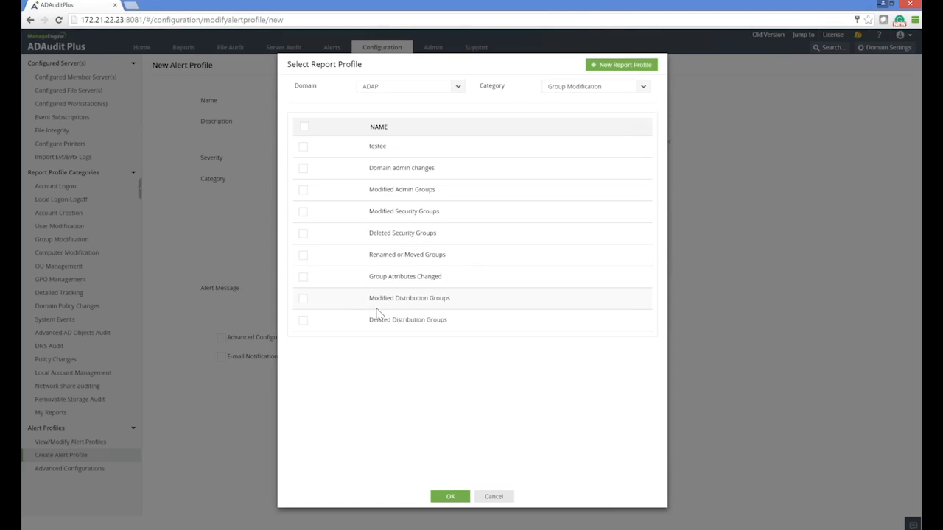
pyautogui.moveTo(378, 212); pyautogui.dragTo(454, 219)
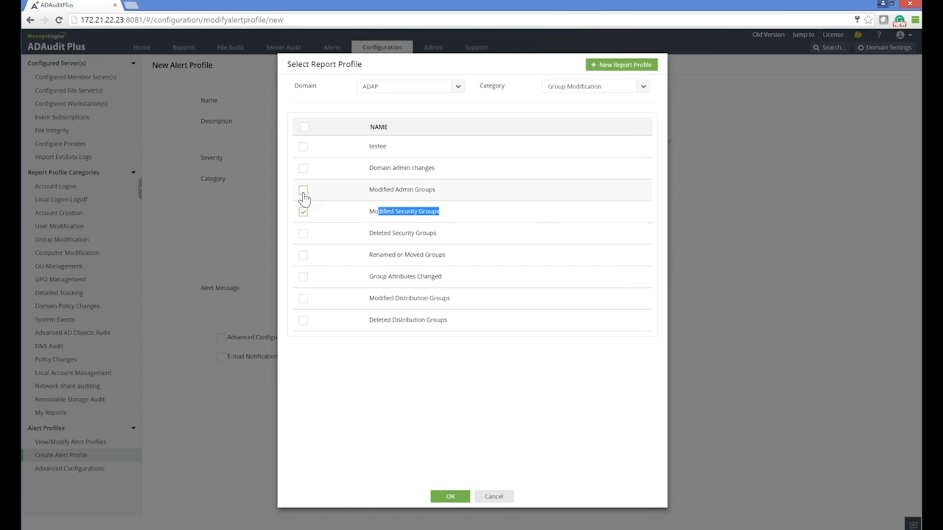
pyautogui.click(442, 496)
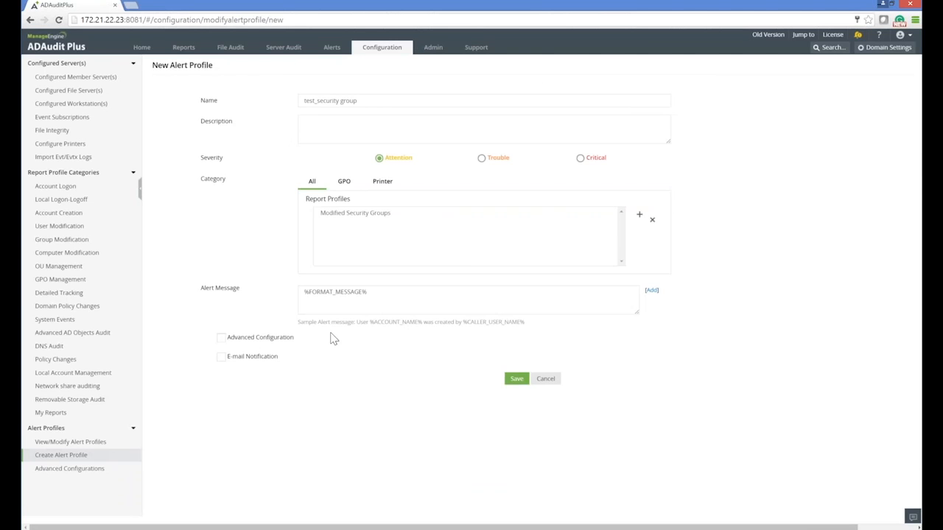
# Examine the alert message and the variables available for it, such as Remarks and Event Number, and cancel the message edit.
pyautogui.moveTo(201, 289); pyautogui.dragTo(247, 294)
pyautogui.click(314, 292)
pyautogui.moveTo(314, 292); pyautogui.dragTo(358, 292)
pyautogui.click(383, 293)
pyautogui.click(652, 291)
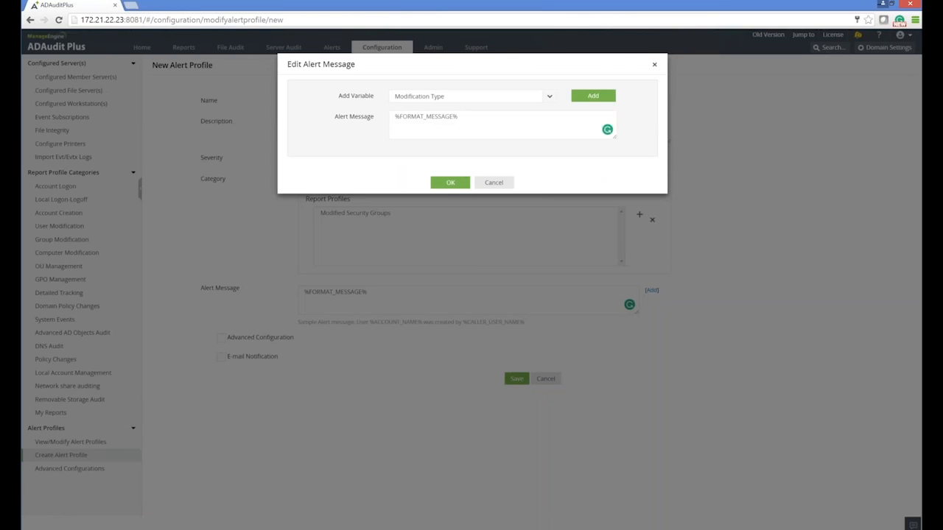
pyautogui.click(473, 101)
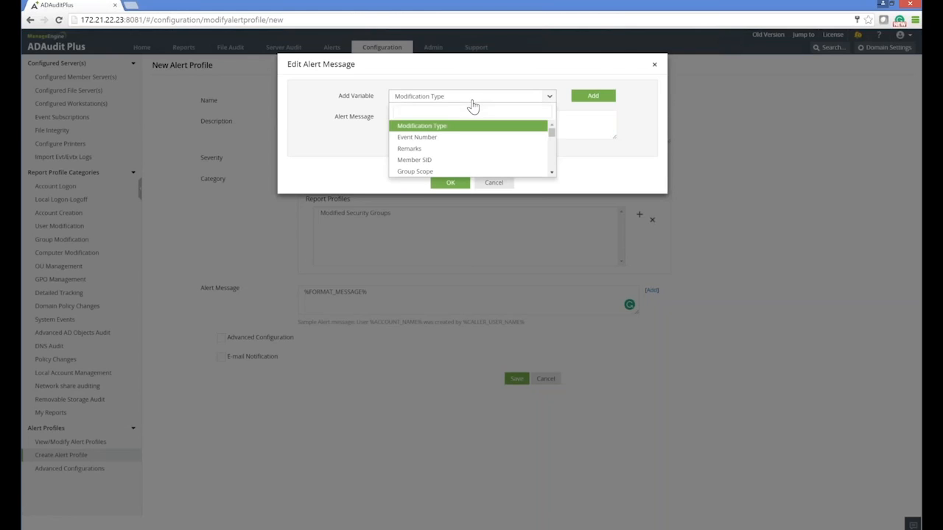
pyautogui.click(444, 150)
pyautogui.click(527, 99)
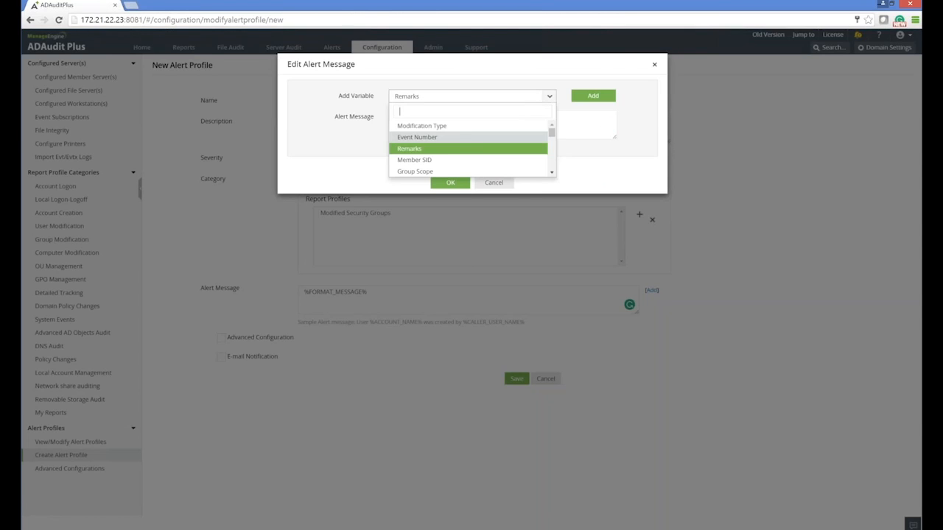
pyautogui.click(467, 138)
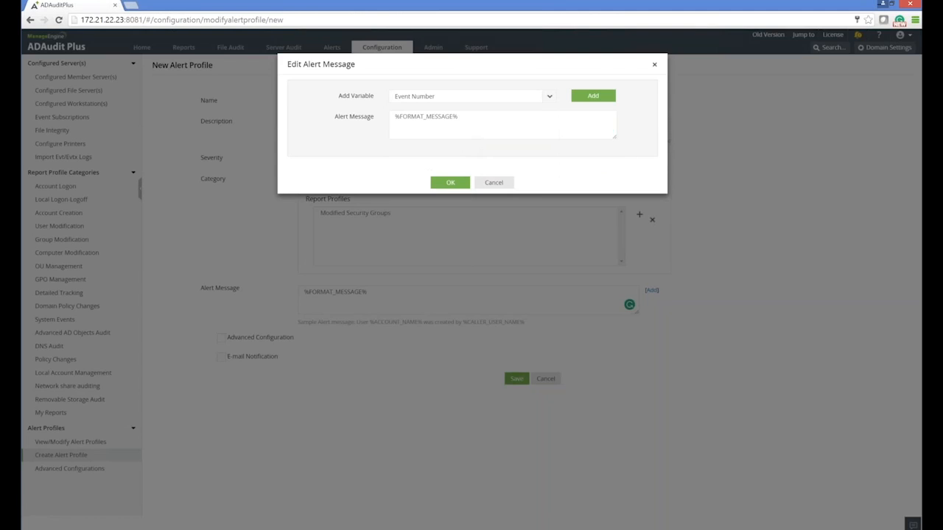
pyautogui.click(493, 183)
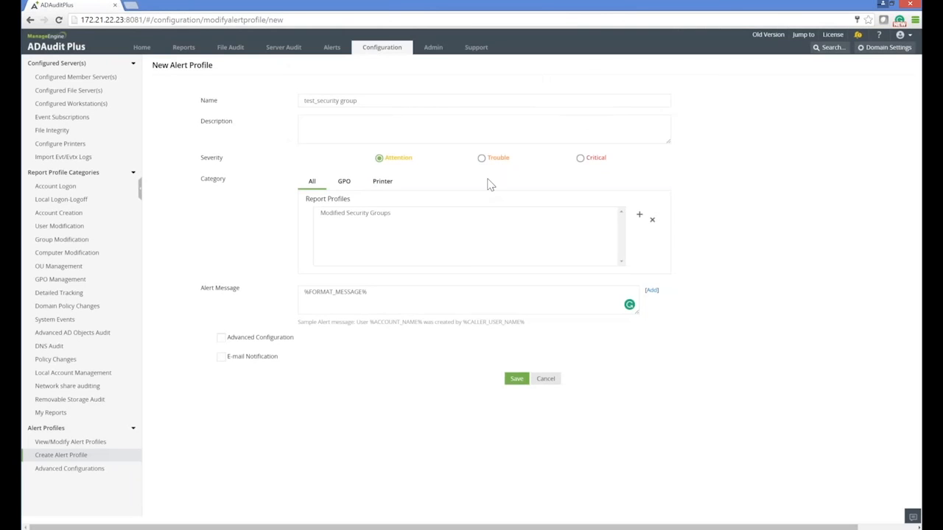
# Enable Advanced Configuration with Threshold Based Alerts and show the threshold's event count and time window.
pyautogui.moveTo(237, 340); pyautogui.dragTo(290, 341)
pyautogui.click(222, 339)
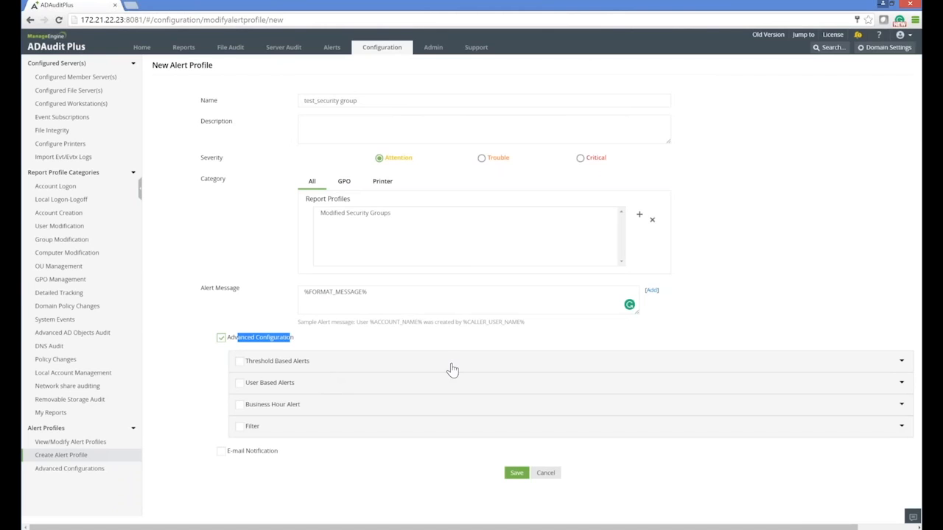
pyautogui.click(239, 361)
pyautogui.click(901, 361)
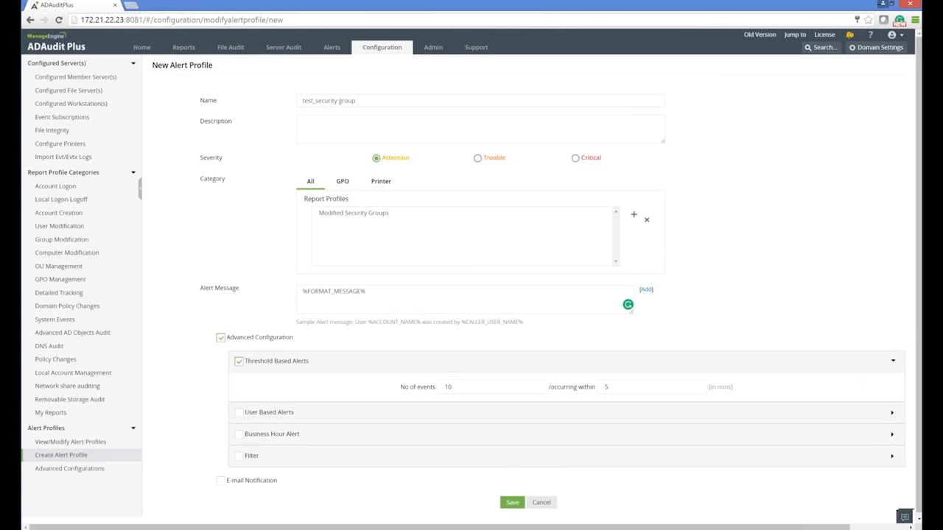
pyautogui.moveTo(473, 387); pyautogui.dragTo(394, 376)
pyautogui.moveTo(642, 387); pyautogui.dragTo(551, 388)
# Enable User Based Alerts, try the Business Hour Alert option and decline configuring business hours.
pyautogui.click(239, 415)
pyautogui.click(240, 436)
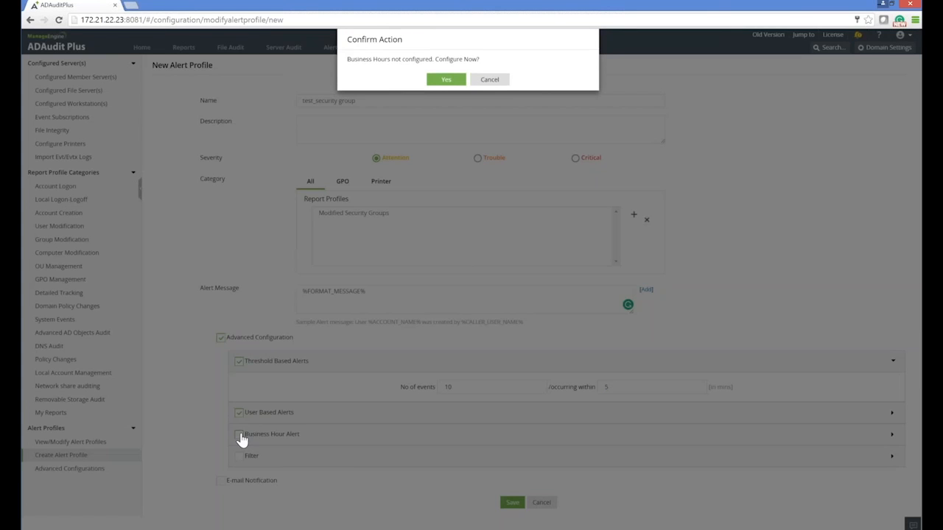
pyautogui.click(489, 79)
# Enable the Filter option and add a condition with Group Scope equals "un".
pyautogui.click(248, 458)
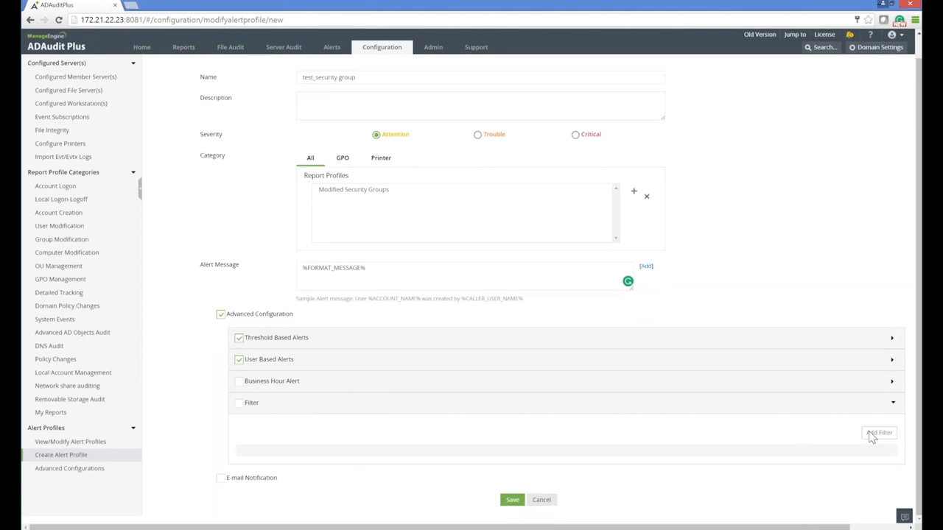
pyautogui.click(240, 404)
pyautogui.click(882, 434)
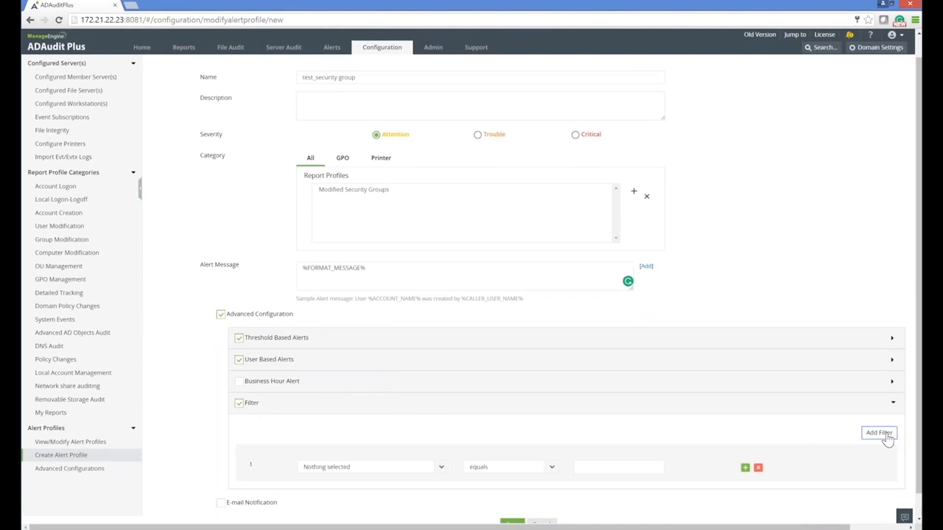
pyautogui.click(397, 443)
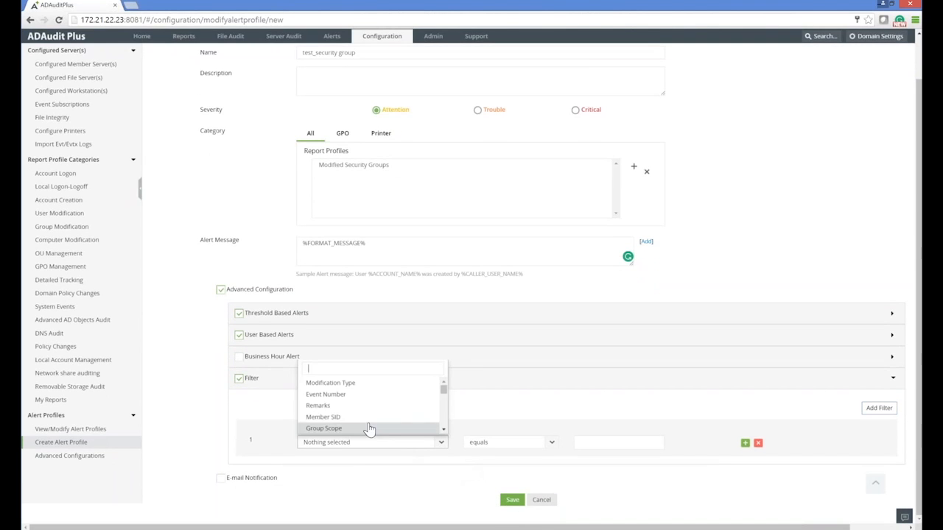
pyautogui.click(346, 433)
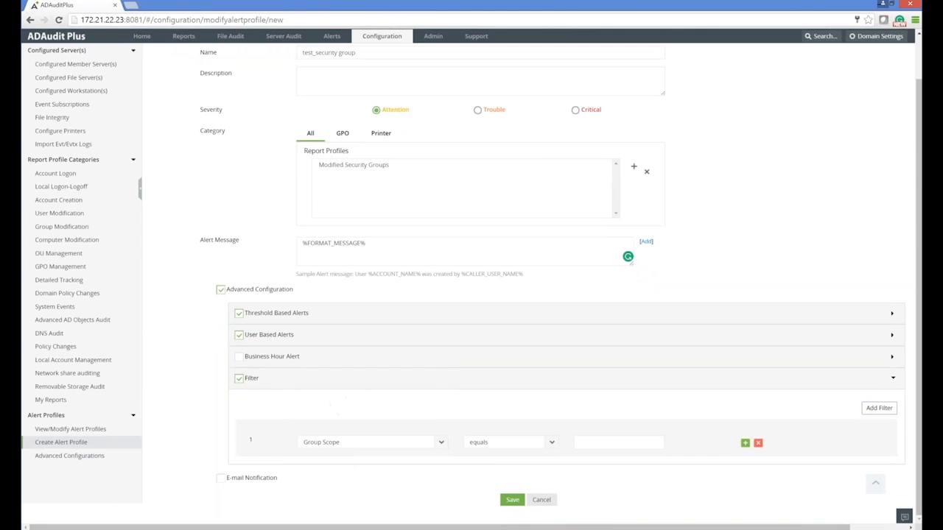
pyautogui.click(625, 444)
pyautogui.write('un')
# Browse the attributes available for the Group Scope filter condition, such as Group Type and Caller user domain, and dismiss the list.
pyautogui.click(384, 444)
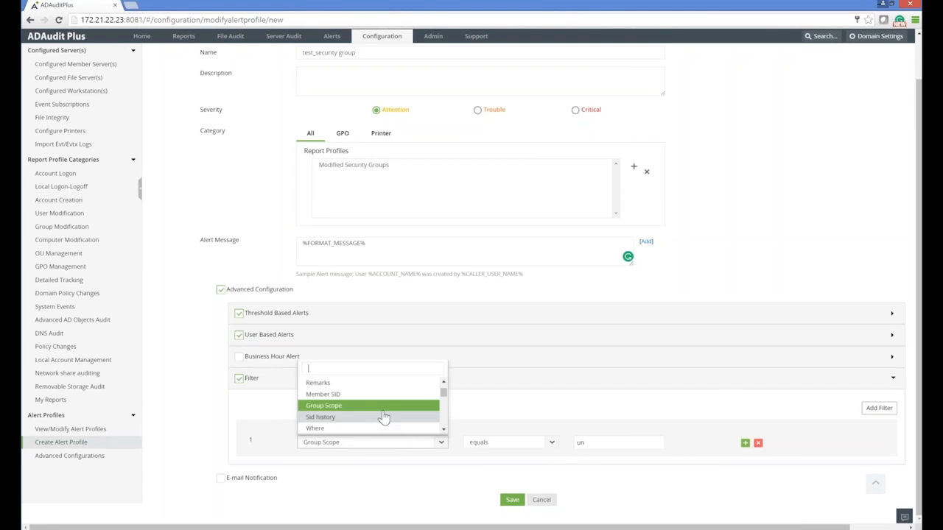
pyautogui.scroll(-3, 383, 416)
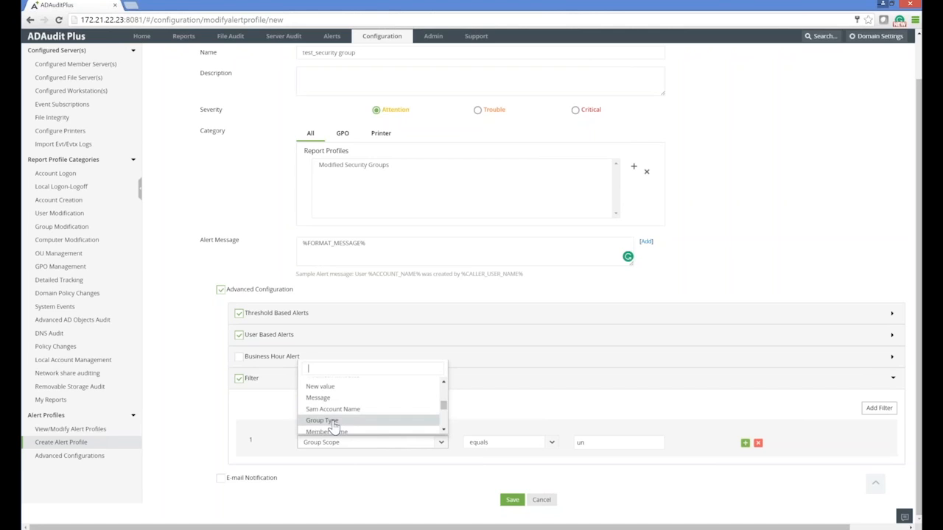
pyautogui.scroll(-4, 333, 423)
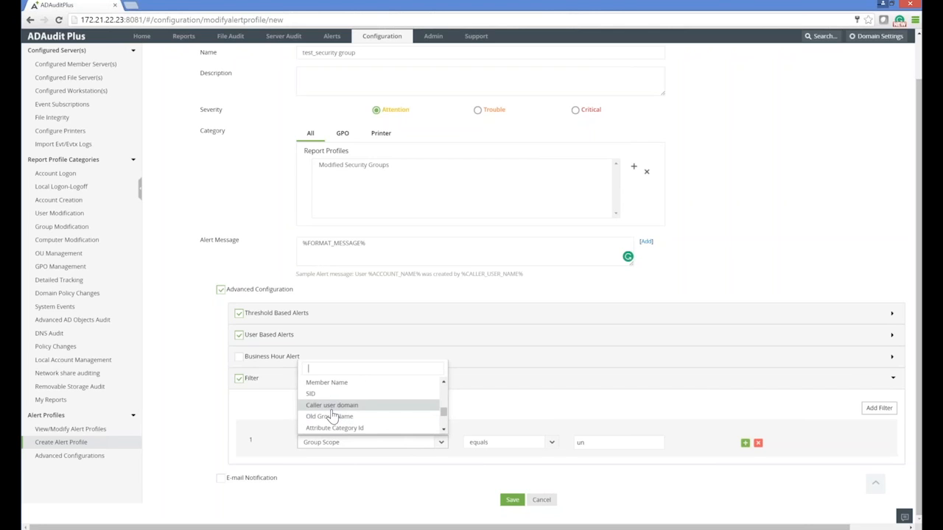
pyautogui.scroll(10, 334, 417)
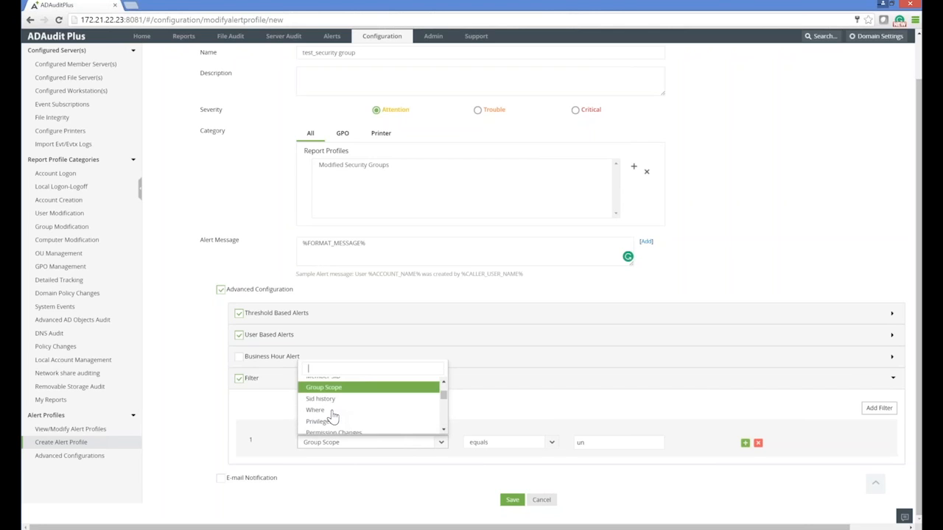
pyautogui.click(217, 460)
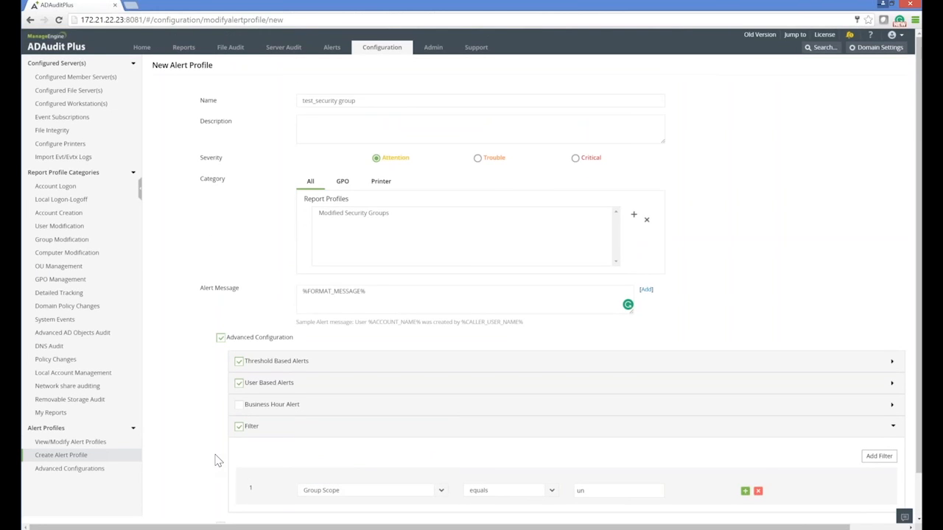
pyautogui.scroll(-2, 240, 452)
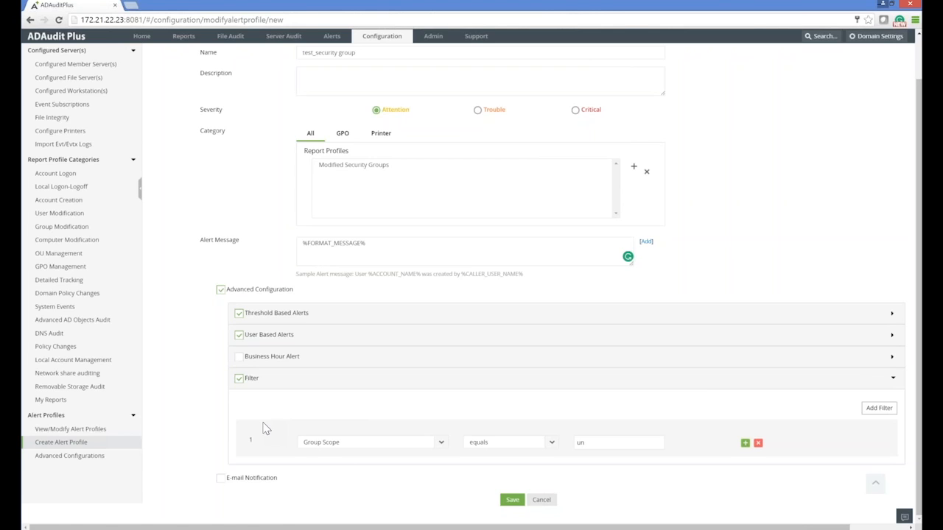
pyautogui.scroll(1, 505, 352)
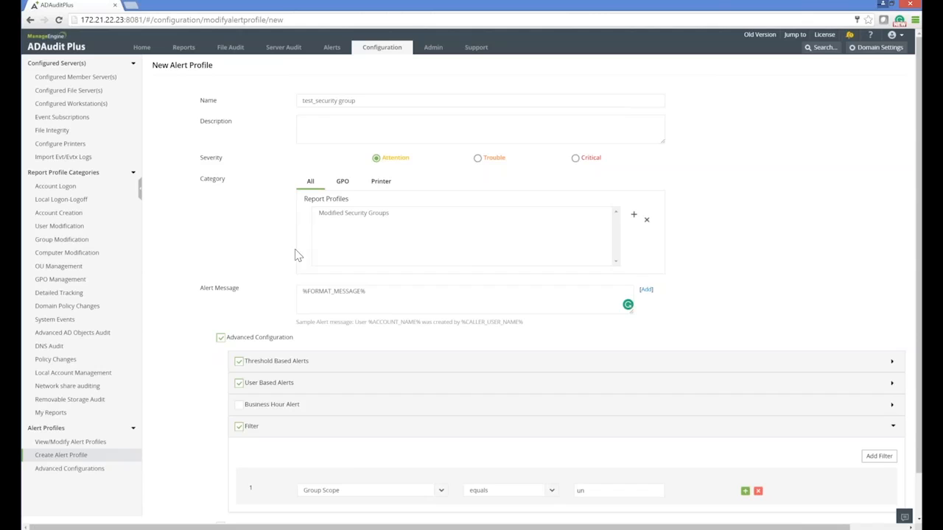
pyautogui.scroll(-2, 252, 261)
pyautogui.scroll(2, 252, 262)
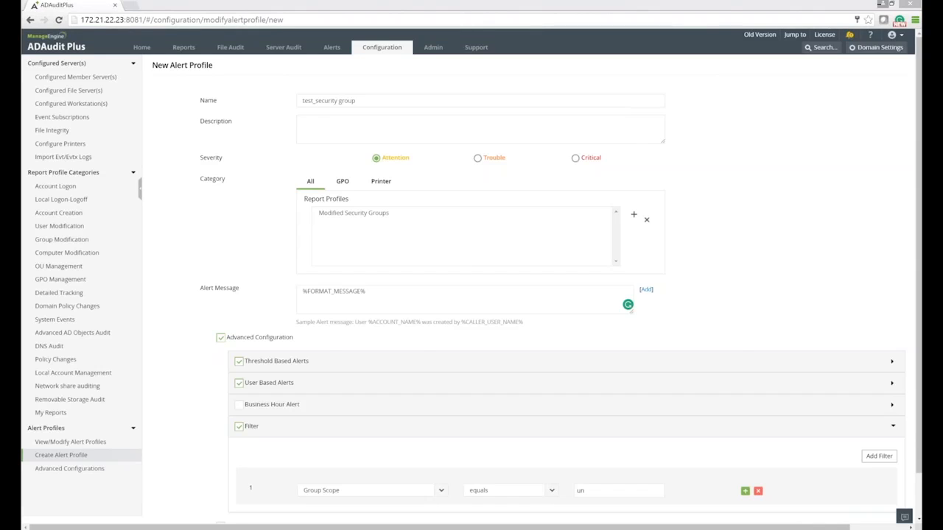
# Switch to the untitled Notepad window and select the contact's e-mail address in its text.
pyautogui.hotkey('alt', 'Tab')
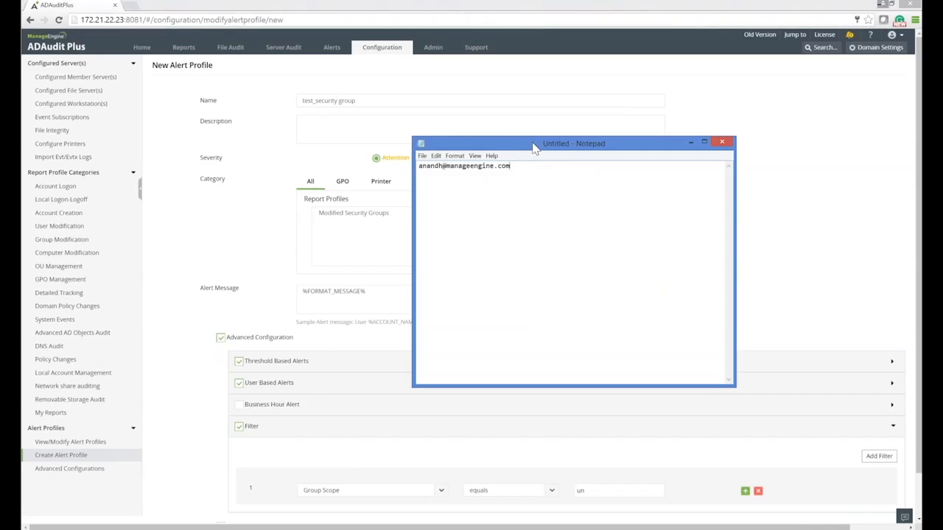
pyautogui.doubleClick(532, 145)
pyautogui.doubleClick(316, 6)
pyautogui.moveTo(522, 172); pyautogui.dragTo(321, 146)
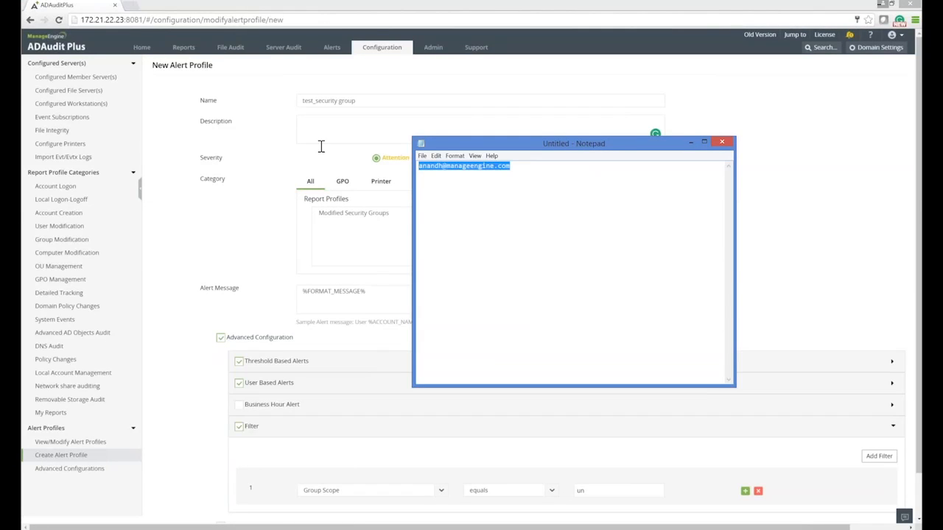